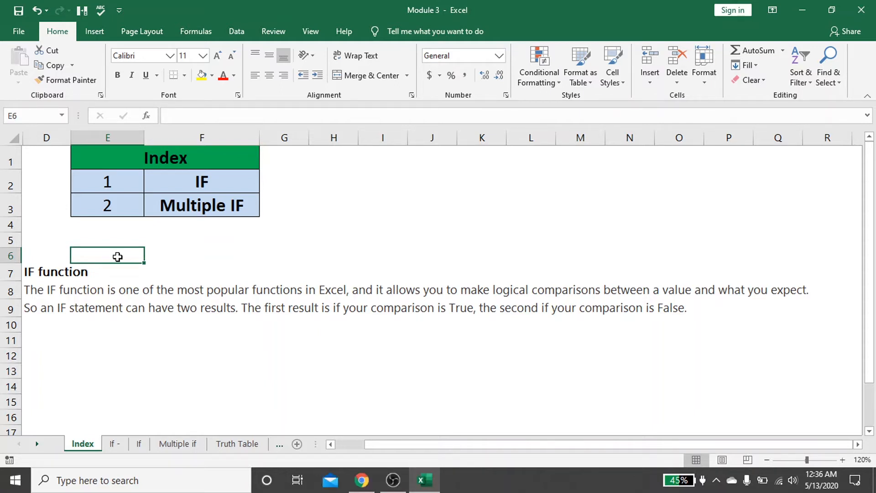
Review the Index sheet's topic list and the written description of the IF function
key("Up")
key("Up")
key("Up")
key("Up")
key("Up")
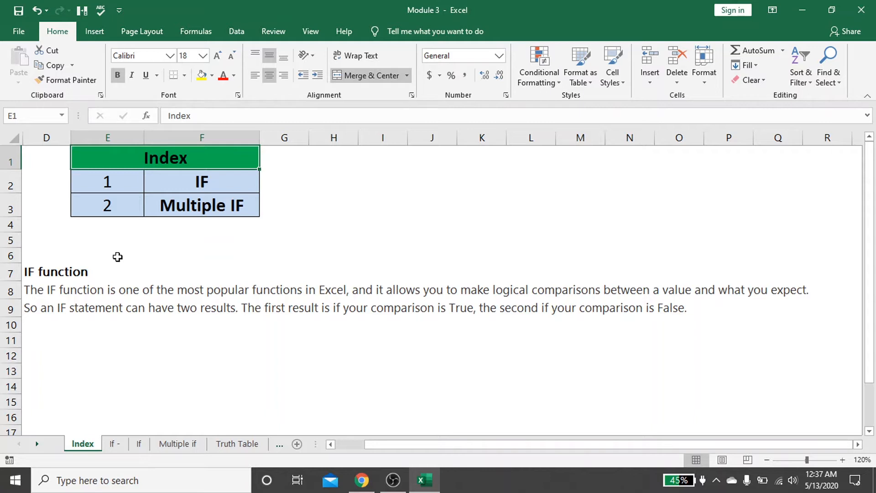
key("Down")
key("Down")
key("Down")
key("Down")
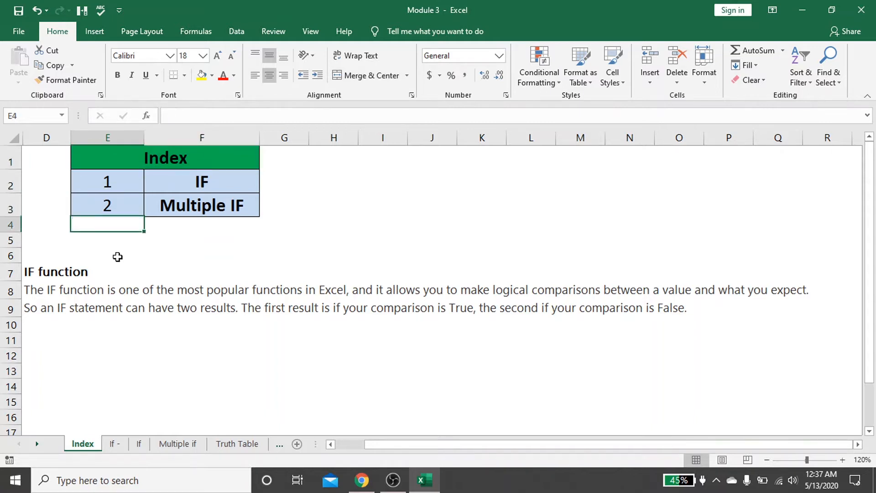
key("Left")
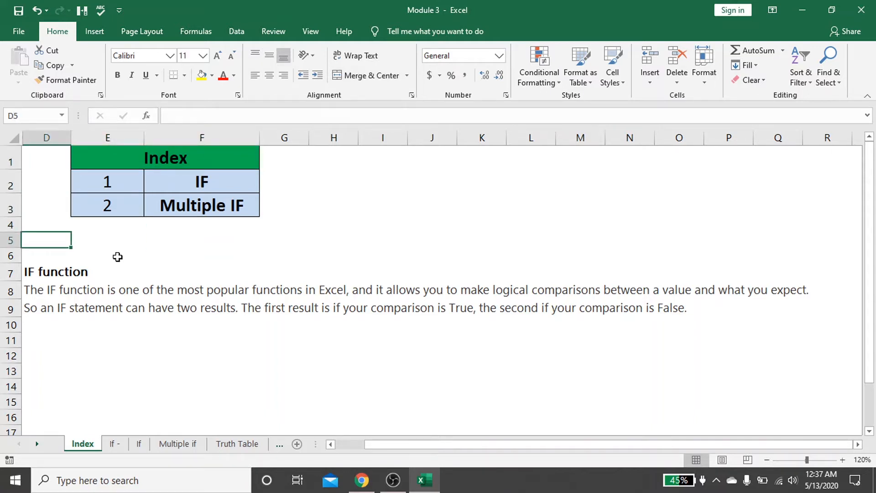
key("Down")
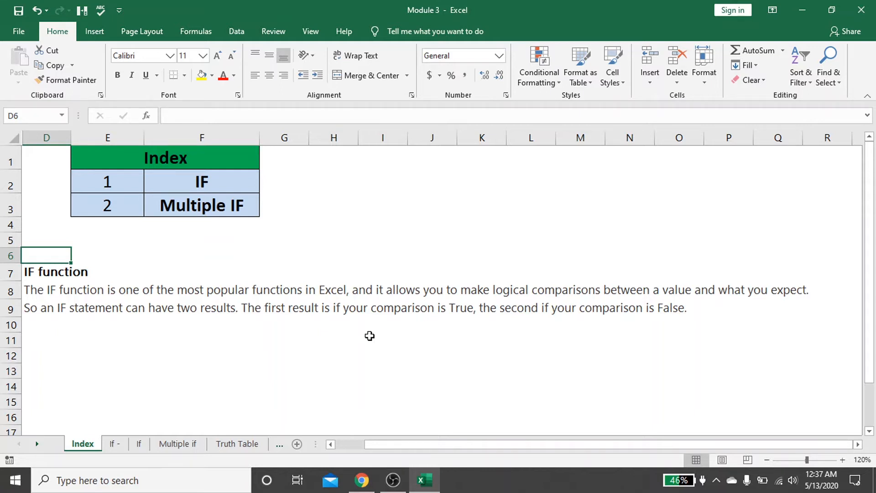
left_click(382, 358)
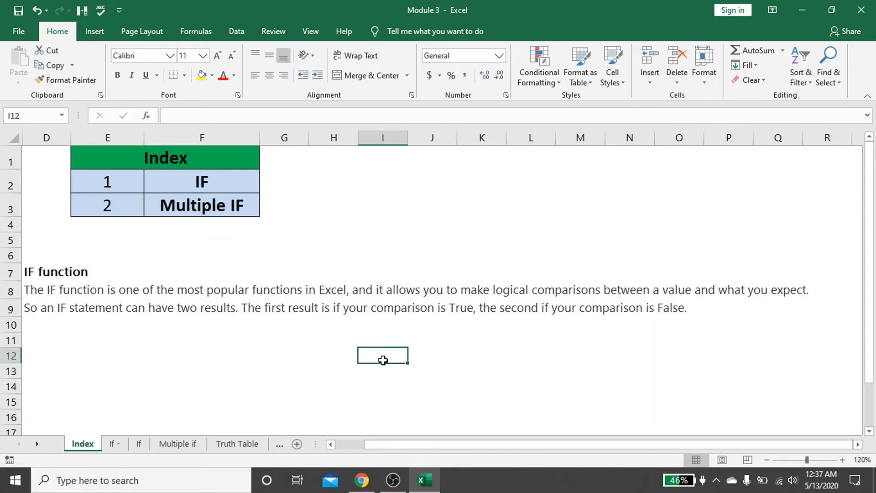
left_click(322, 343)
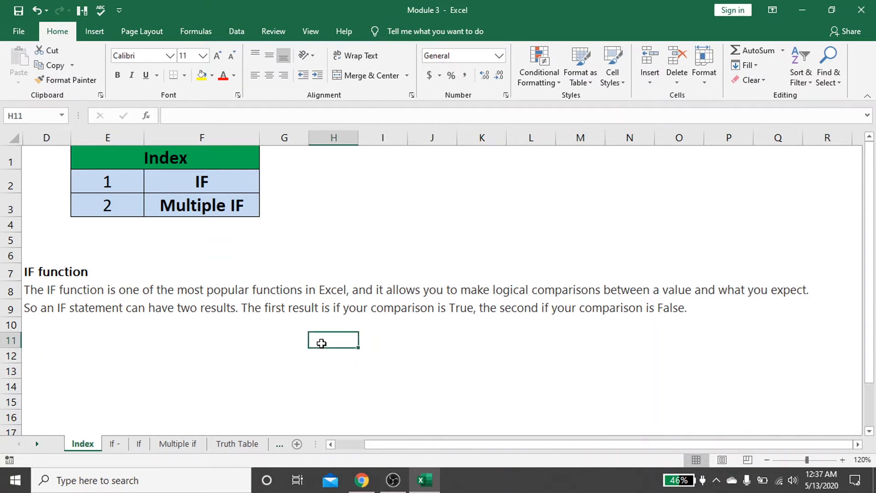
left_click(434, 333)
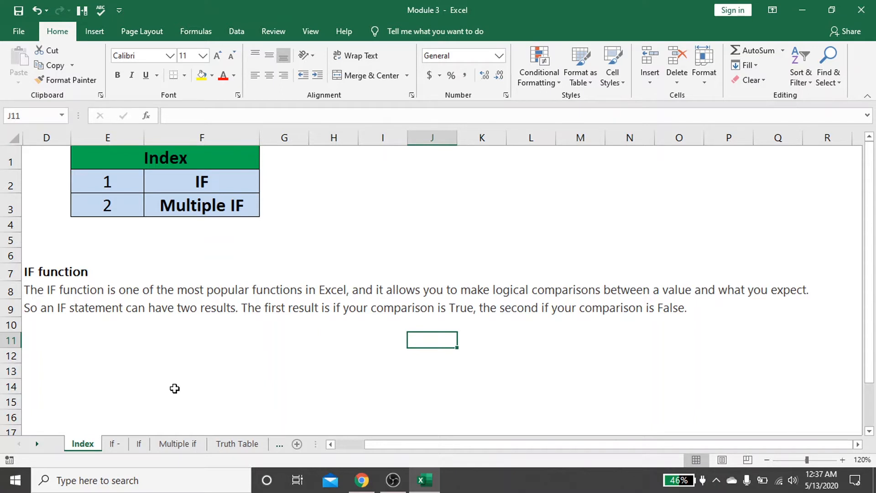
Open the "If -" sheet and look over the Marks1 and Marks2 table
left_click(112, 443)
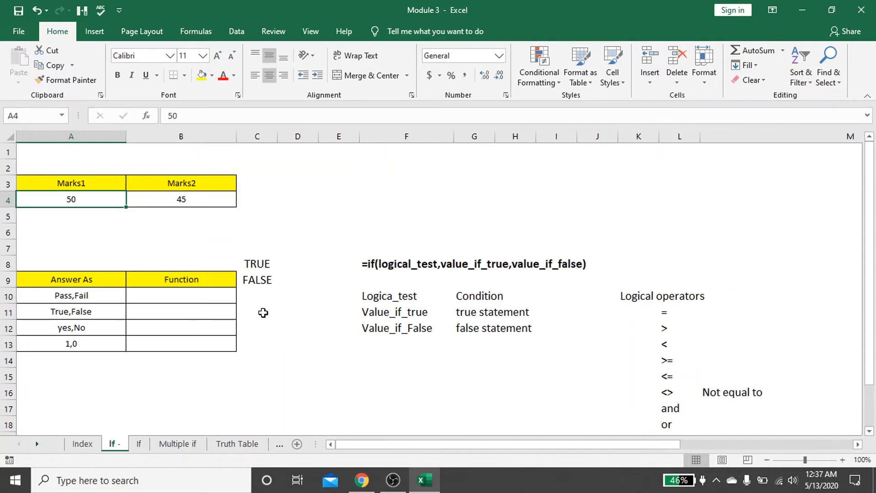
left_click(183, 263)
key("Up")
key("Up")
key("Up")
key("Up")
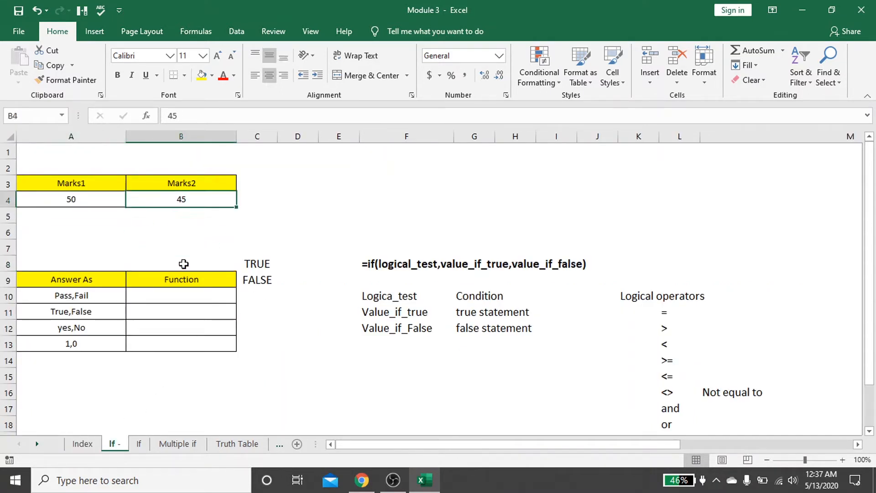
key("Up")
key("Left")
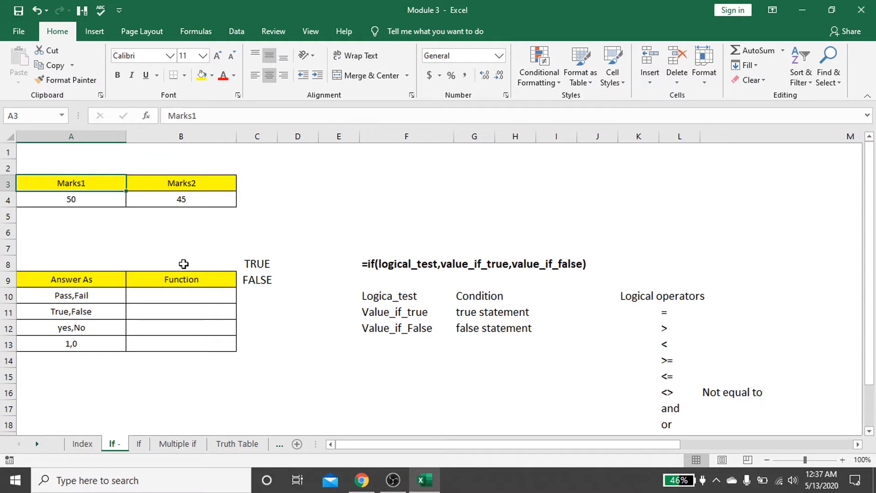
key("Down")
key("Right")
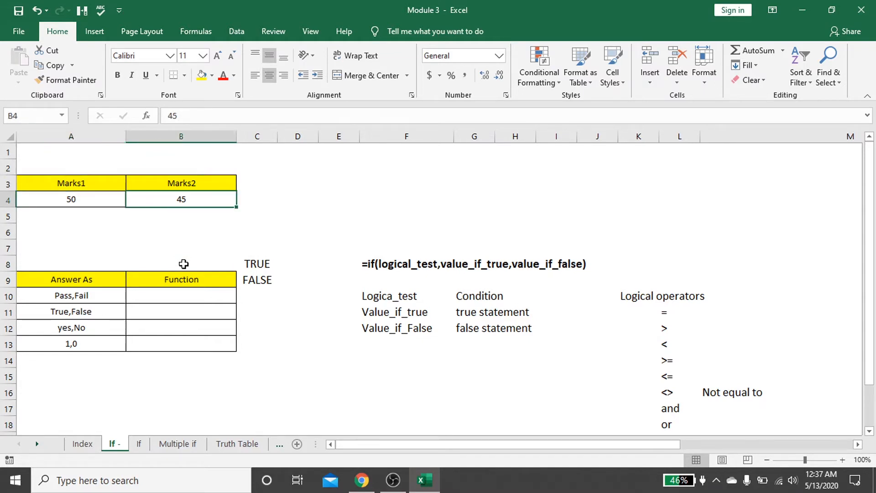
Examine the answer-format table with its Function column and the TRUE entry beside it
key("Down")
key("Down")
key("Down")
key("Down")
key("Down")
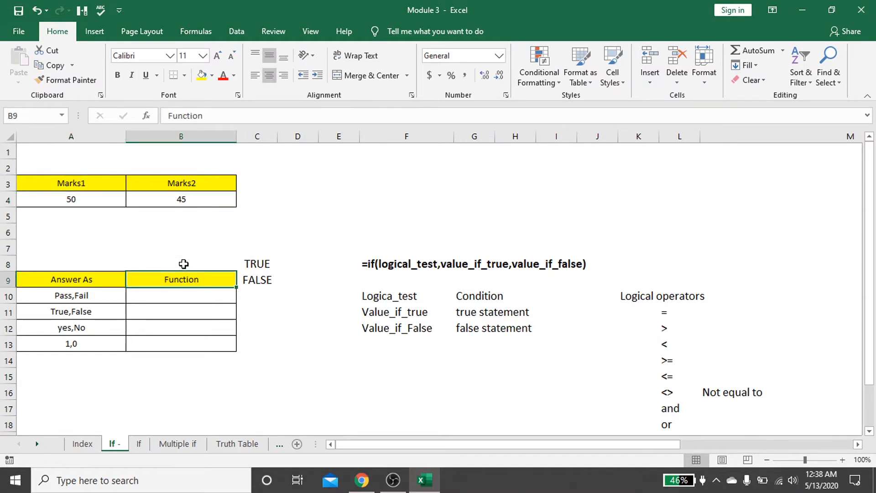
key("Left")
key("Down")
key("Down")
key("Right")
key("Up")
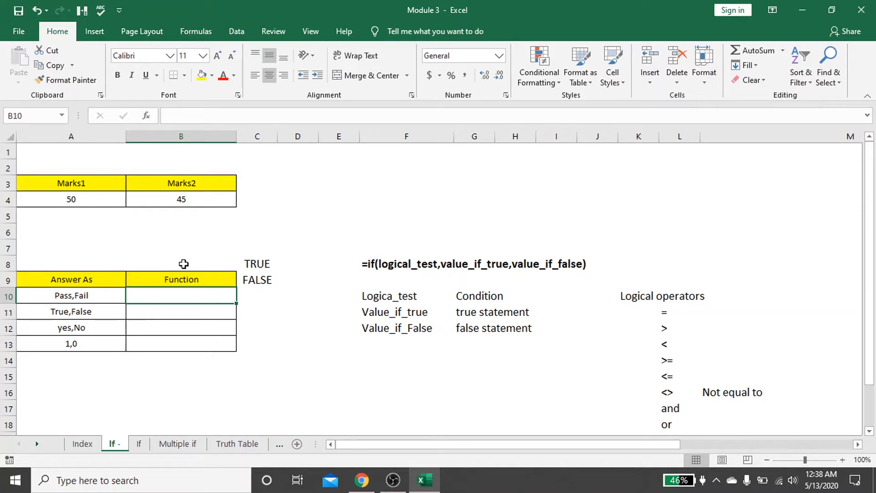
key("Left")
key("Right")
key("Up")
key("Up")
key("Up")
key("Up")
key("Down")
key("Down")
key("Right")
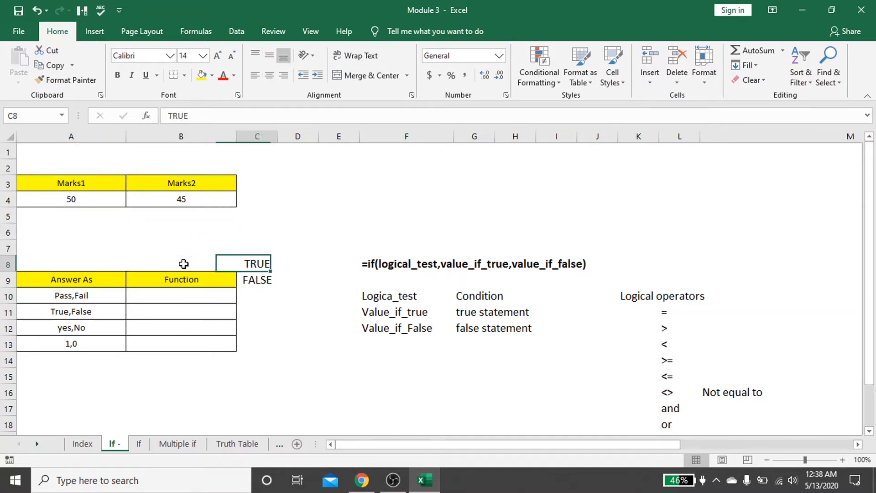
Study the IF syntax line and the explanations of its logical test, true value and false value arguments
key("Right")
key("Right")
key("Right")
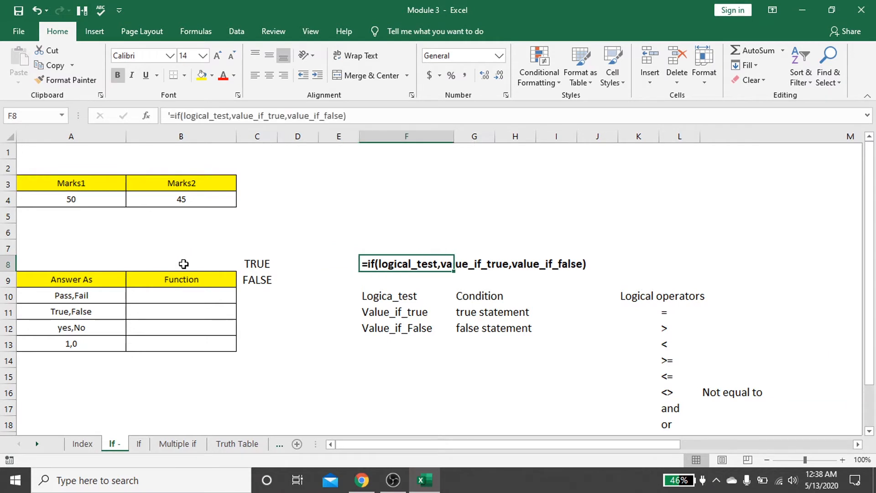
key("Down")
key("Down")
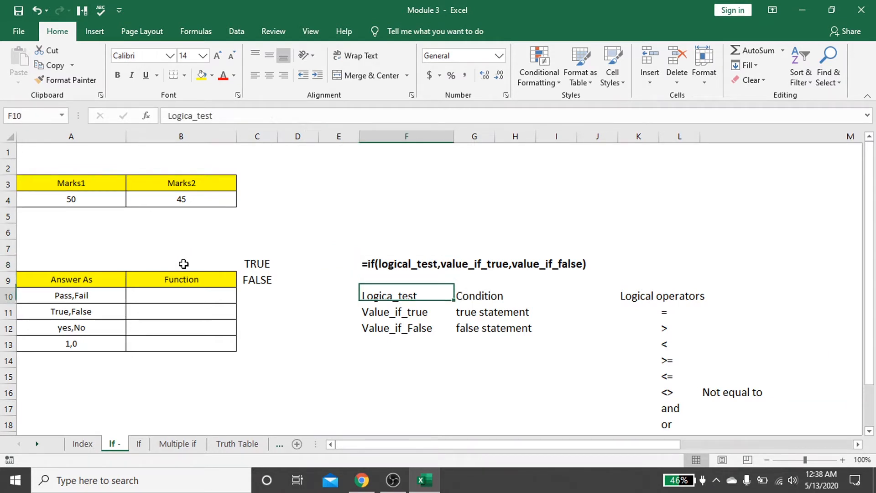
key("Up")
key("Down")
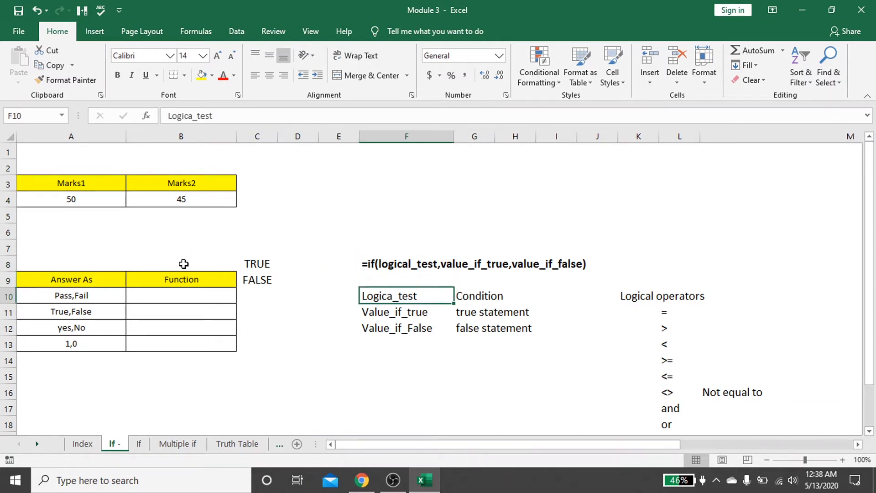
key("Up")
key("Up")
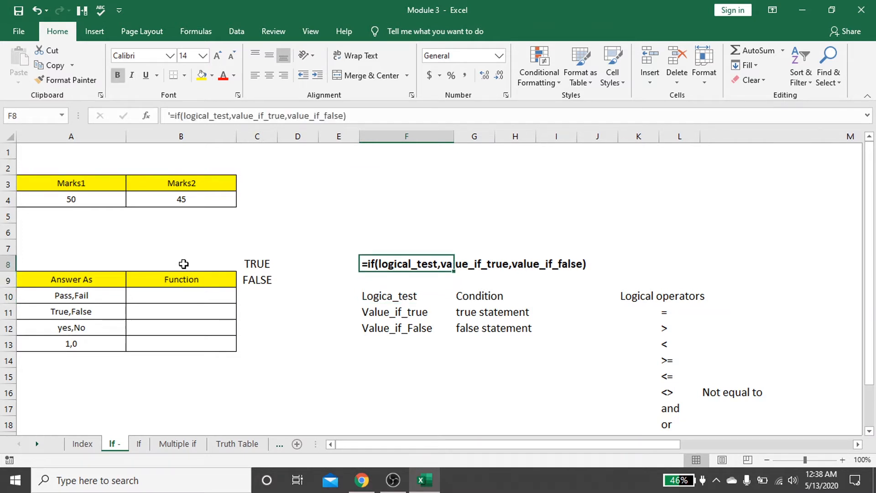
key("Down")
key("Down")
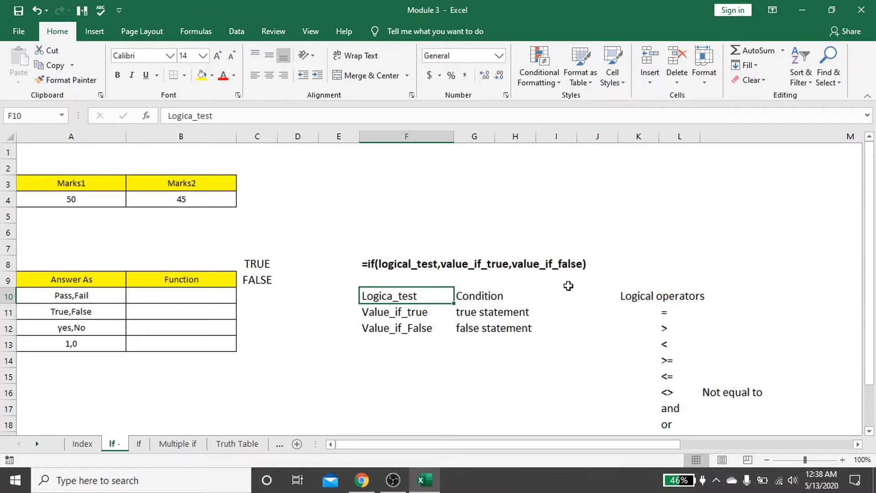
left_click(543, 276)
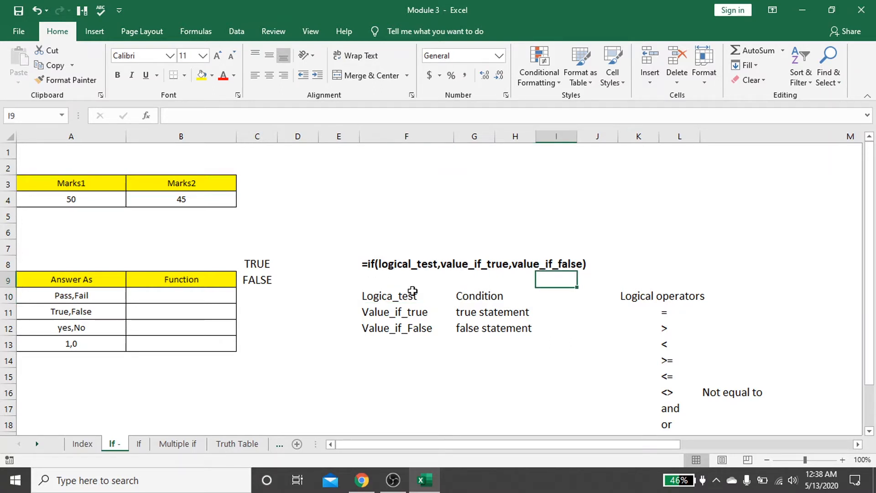
mouse_move(345, 295)
left_mouse_down()
mouse_move(529, 331)
mouse_move(542, 357)
left_mouse_up()
left_click(450, 360)
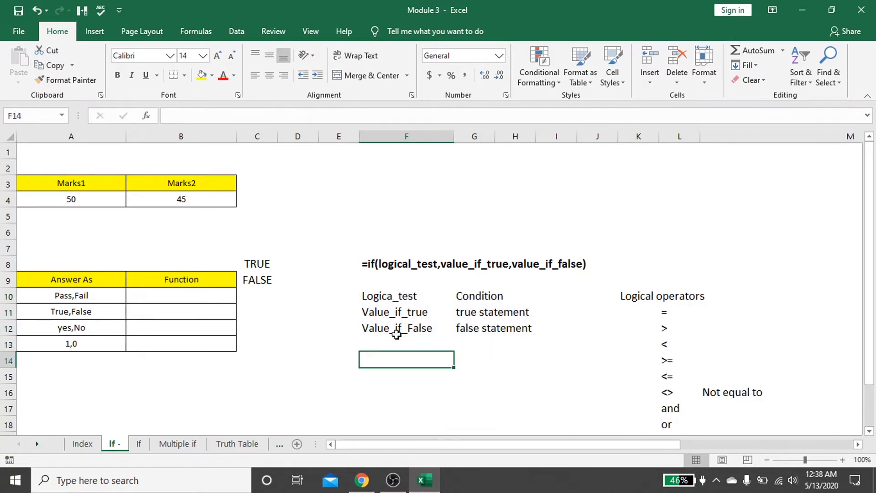
left_click(382, 293)
left_click(490, 283)
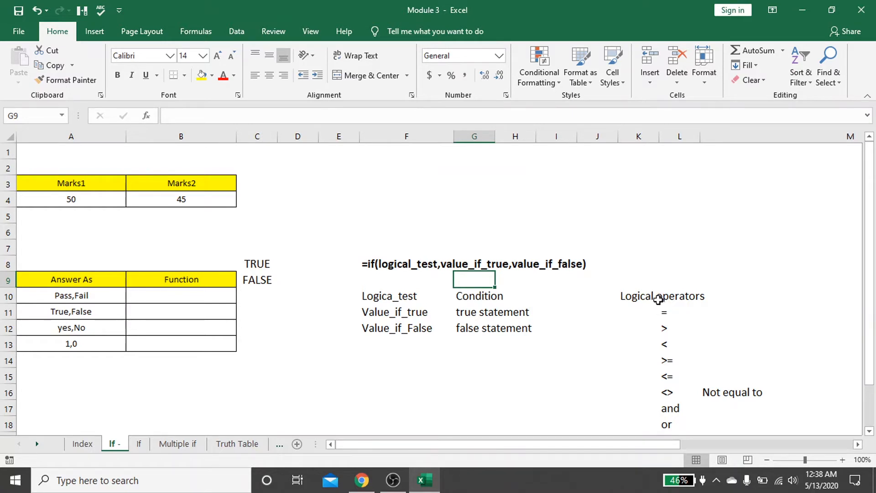
Go through the list of logical operators, from the equals sign down to the and, or and Not entries
left_click_drag(655, 297, 668, 329)
left_click(638, 285)
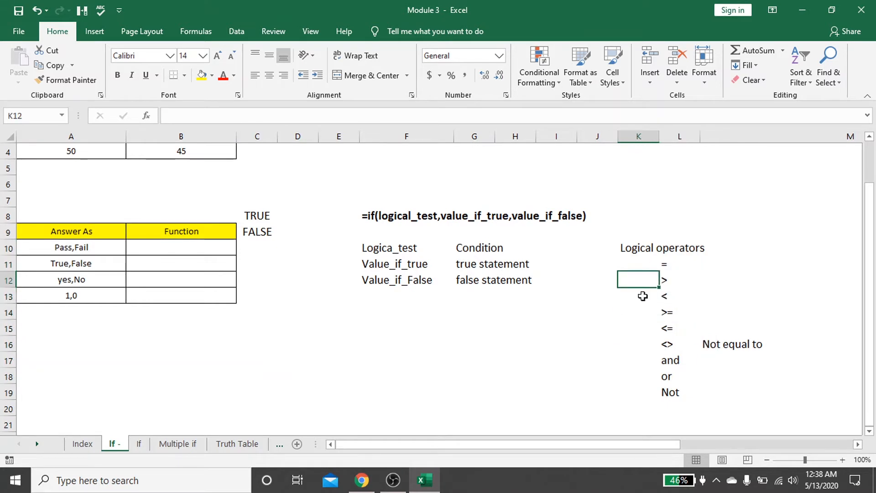
left_click(650, 370)
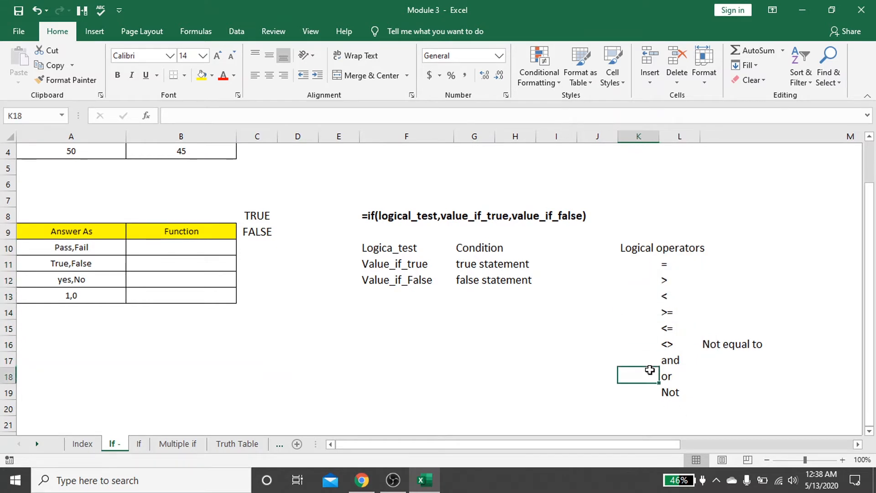
left_click(637, 307)
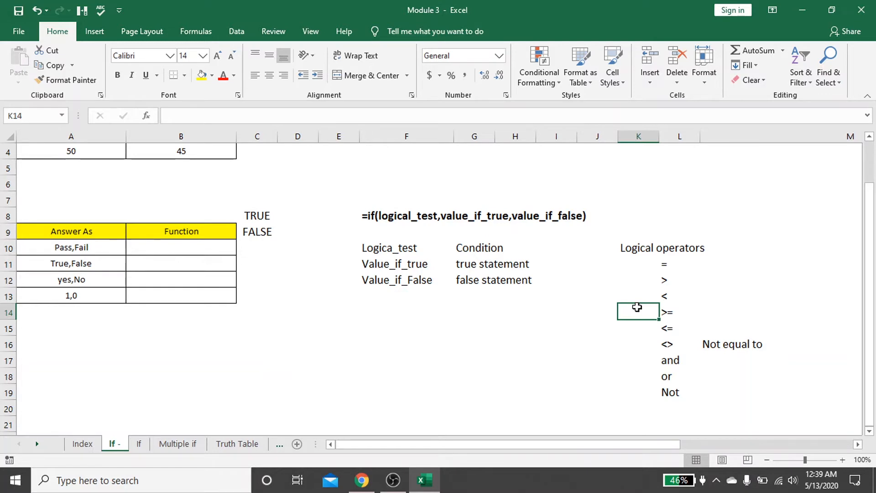
key("Up")
key("Up")
key("Up")
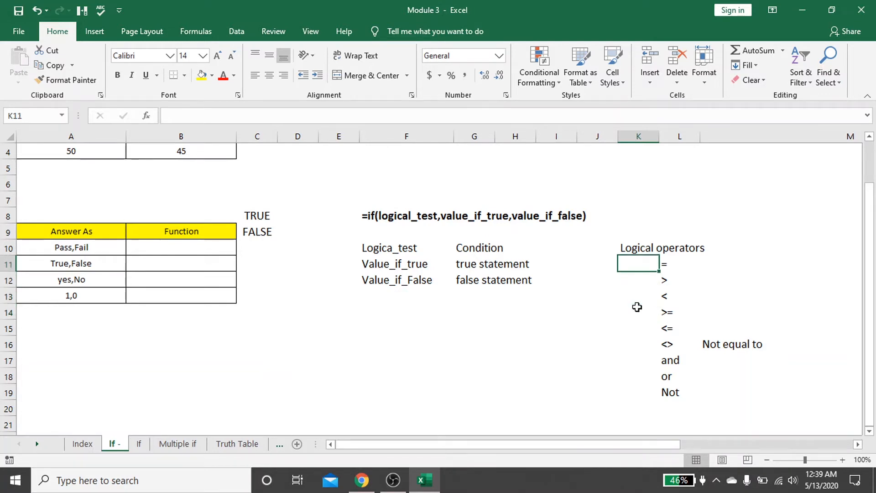
key("Right")
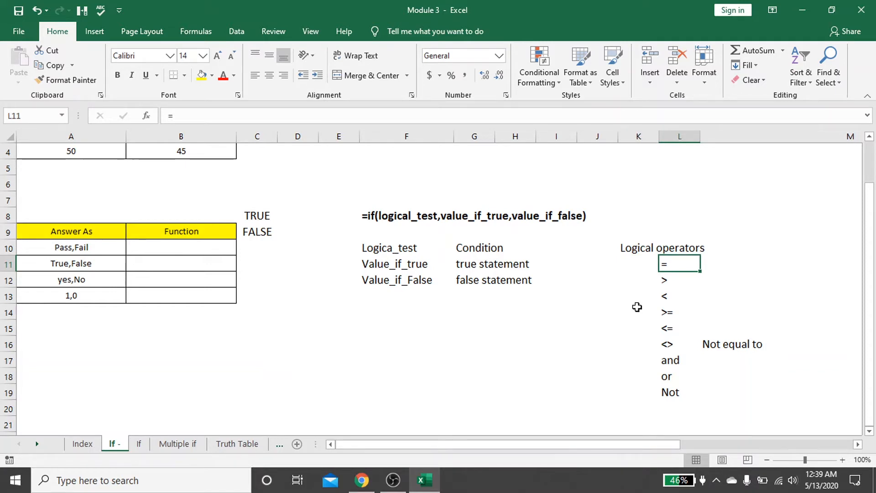
key("Down")
key("Down")
key("Down")
key("Down")
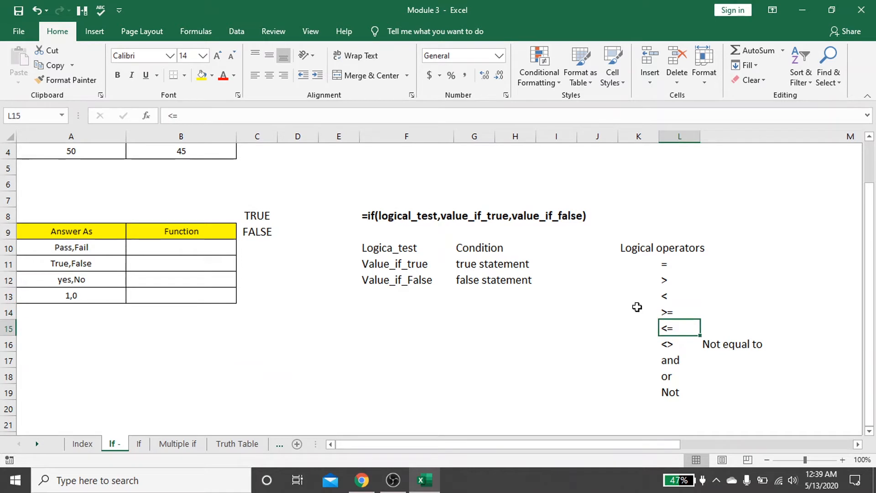
key("Down")
key("Down")
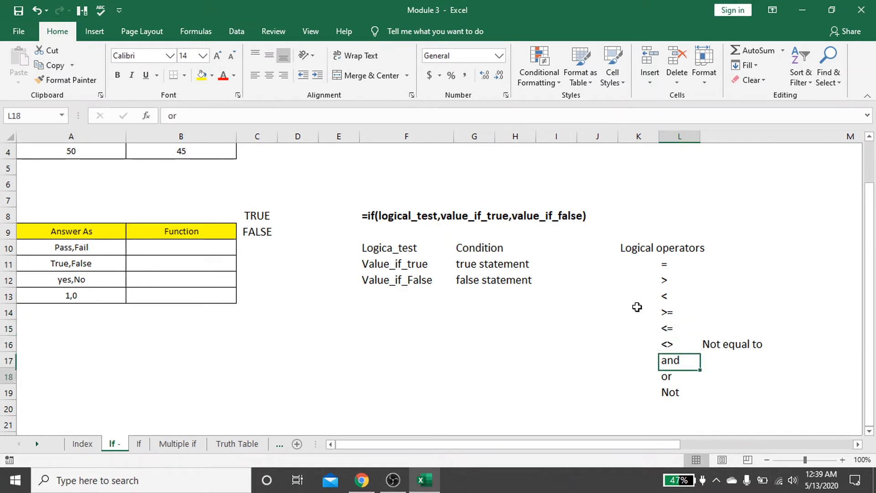
key("Down")
key("Down")
Review the Pass,Fail row of the answer table again and compare it with the marks table
key("ctrl+Left")
key("ctrl+Up")
key("ctrl+Up")
key("Up")
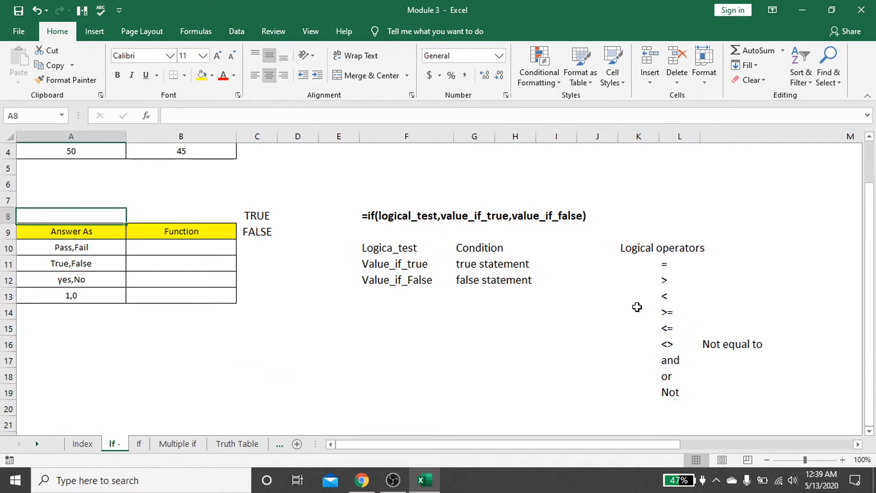
key("Down")
key("Down")
key("Up")
key("Up")
key("Down")
key("Down")
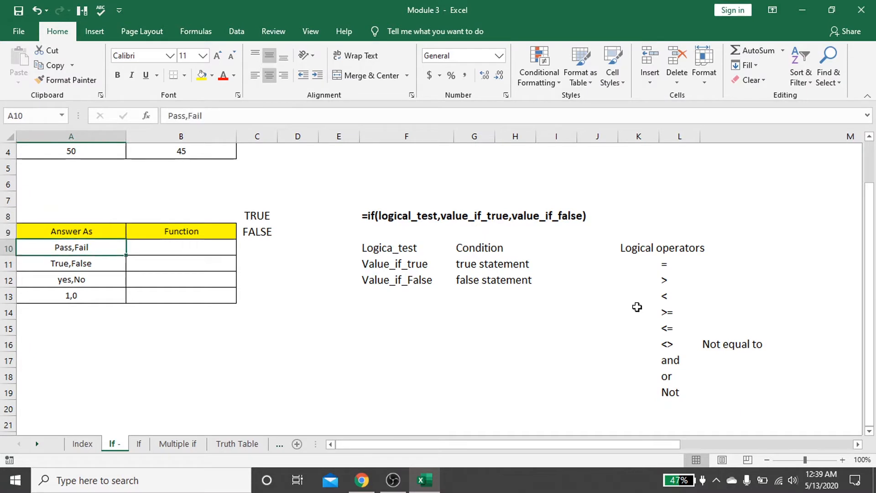
key("Right")
key("Left")
key("Right")
key("Up")
key("Up")
key("Up")
key("Up")
key("Up")
key("Up")
key("Up")
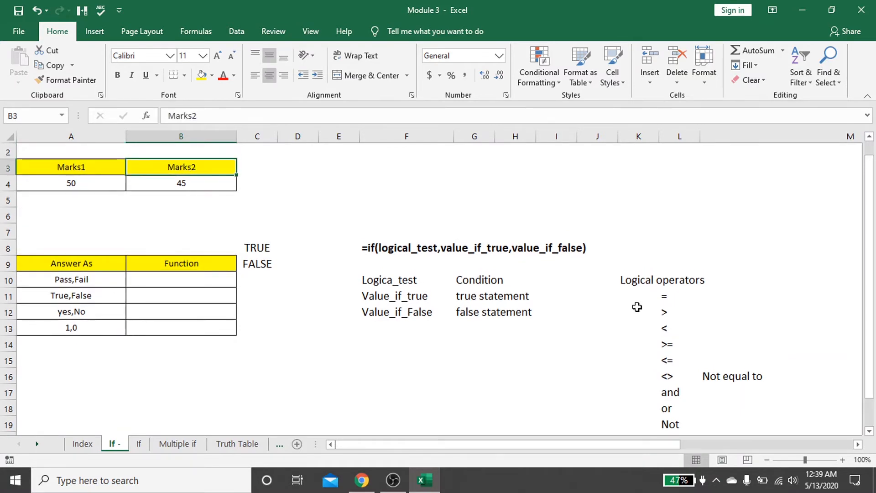
Start an IF formula in cell B10 of the Pass,Fail row with the logical test A4>B4
key("Left")
key("Down")
key("Down")
key("Down")
key("Down")
key("Down")
key("Down")
key("Down")
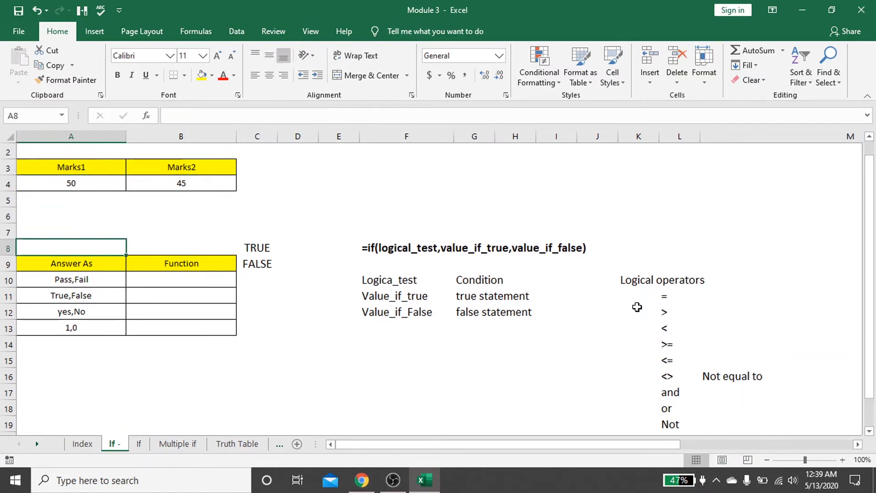
key("Right")
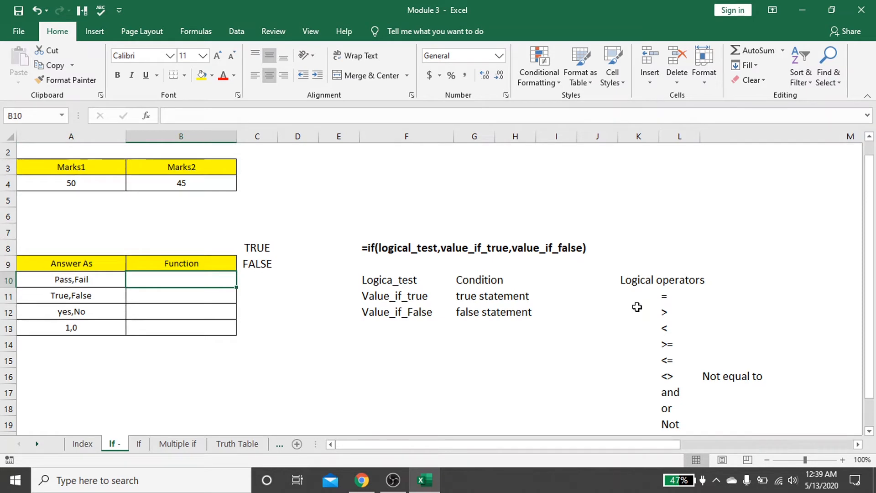
type("=")
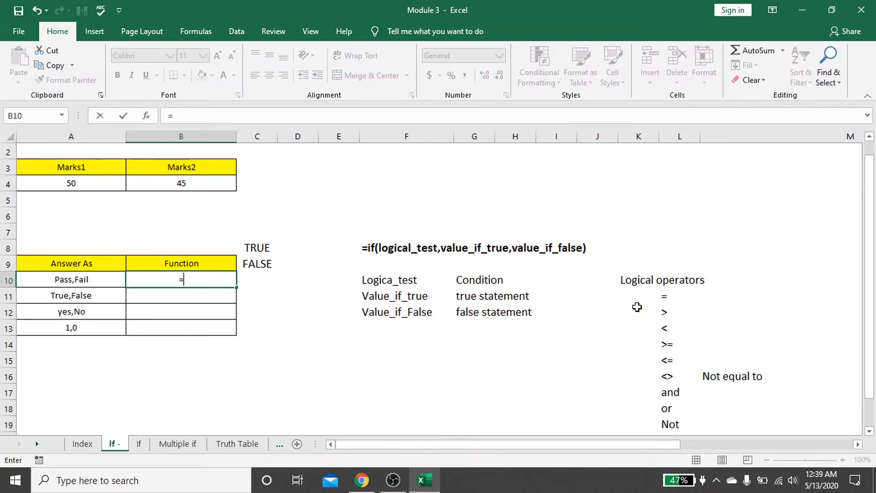
type("if")
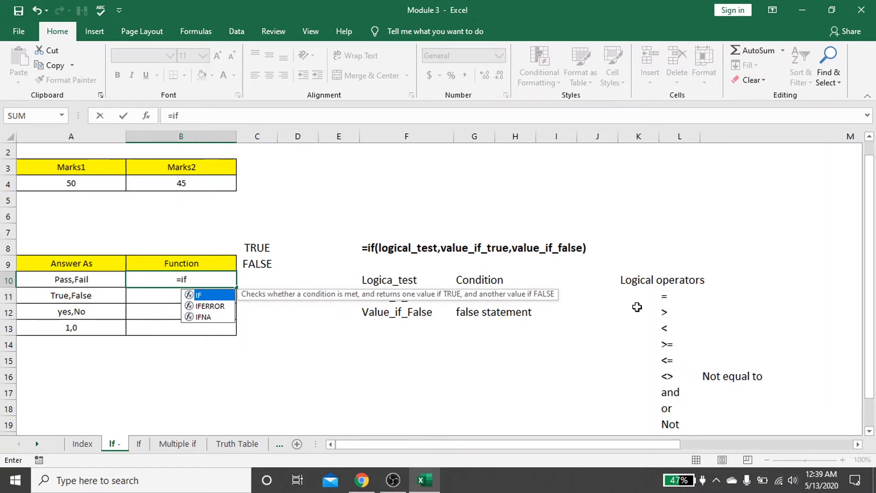
key("Tab")
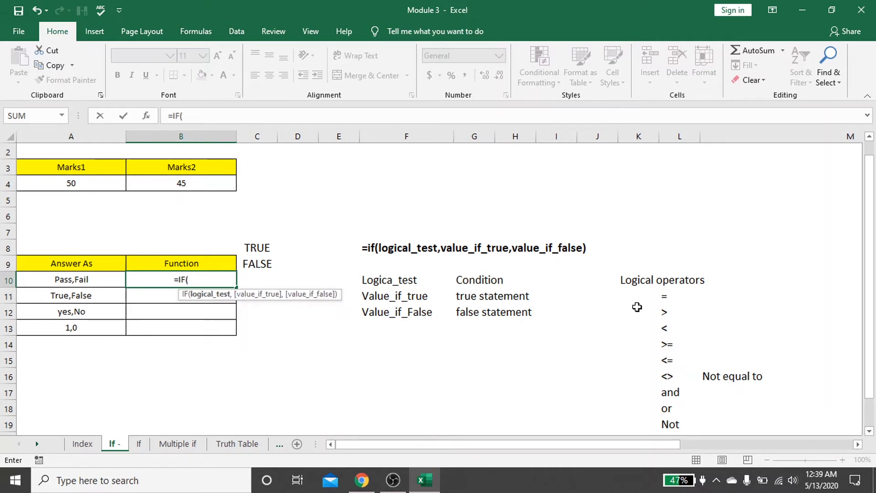
left_click(92, 187)
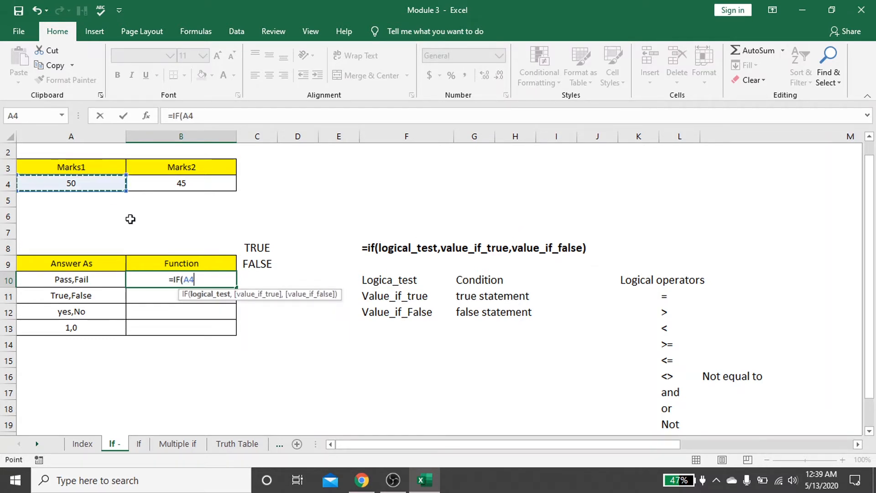
type(">")
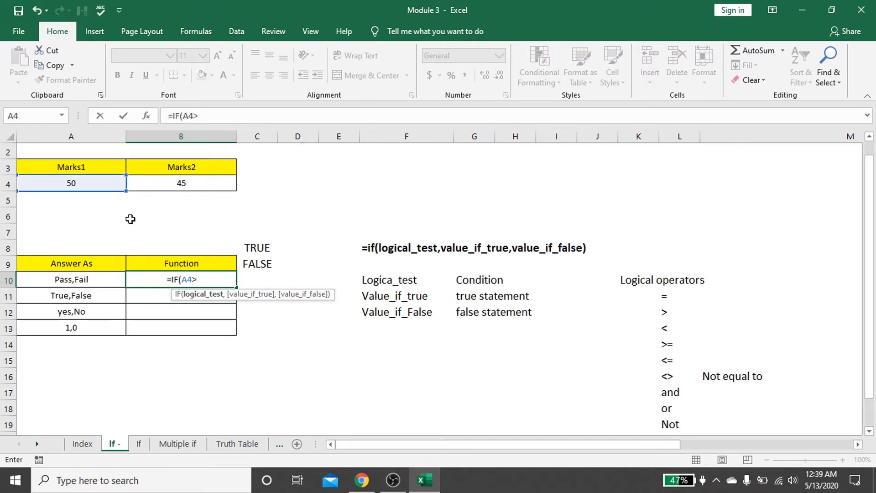
left_click(175, 181)
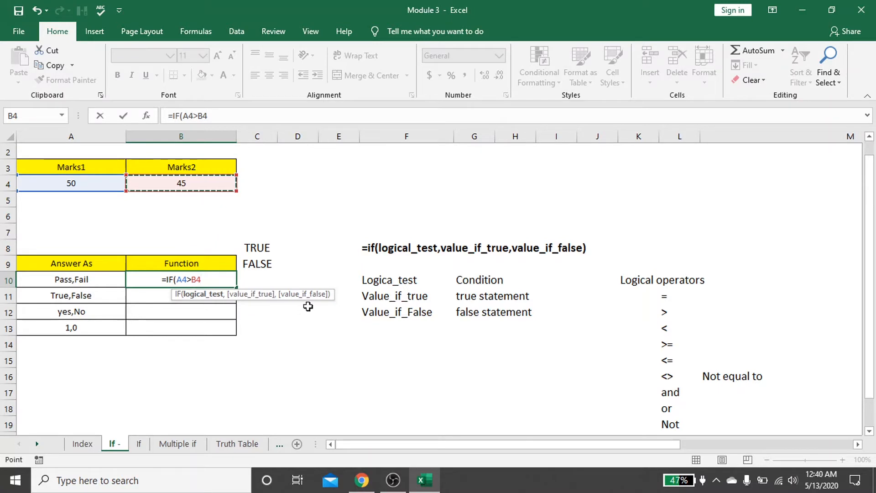
Complete the B10 formula with "Pass" as the true value and "Fail" as the false value, and enter it
type(",")
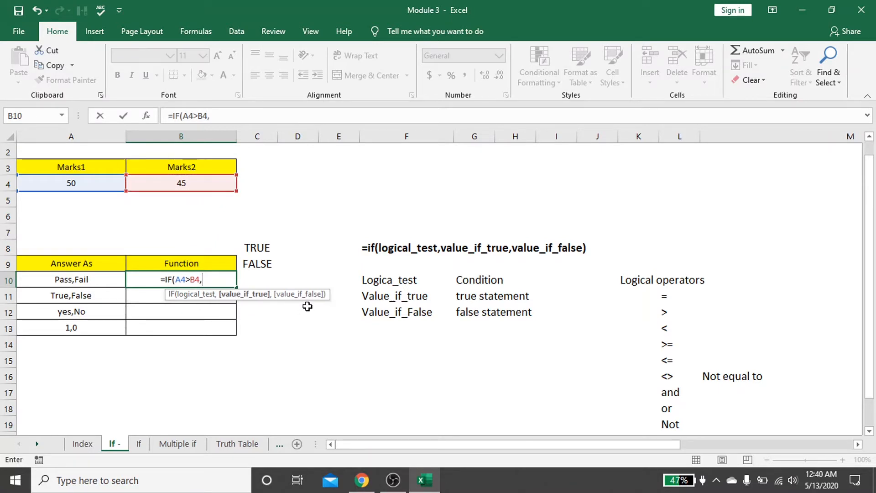
type("\"")
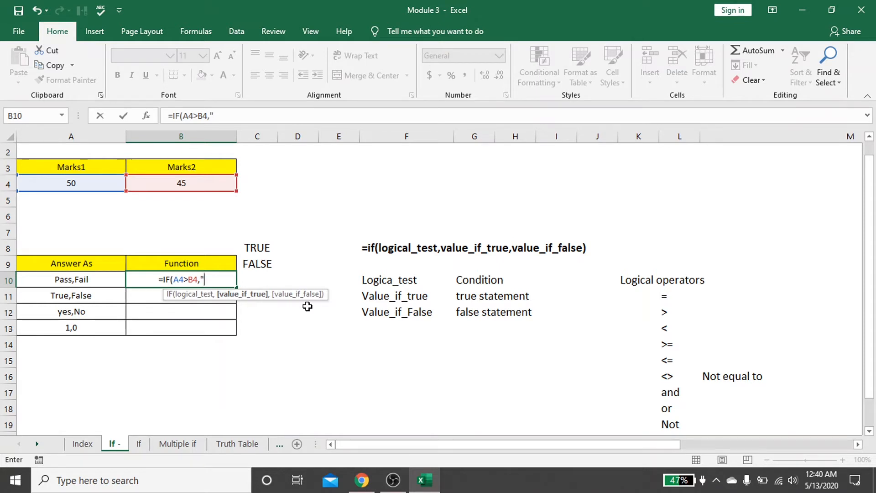
type("Pass")
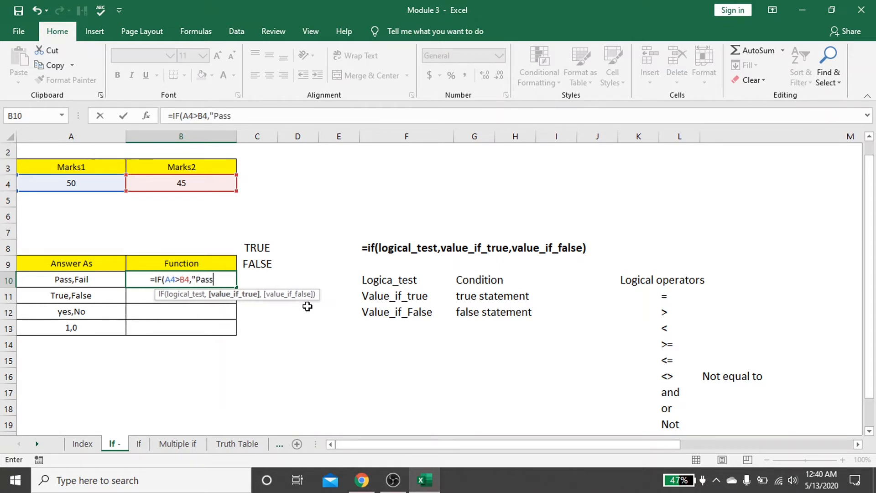
type("\",")
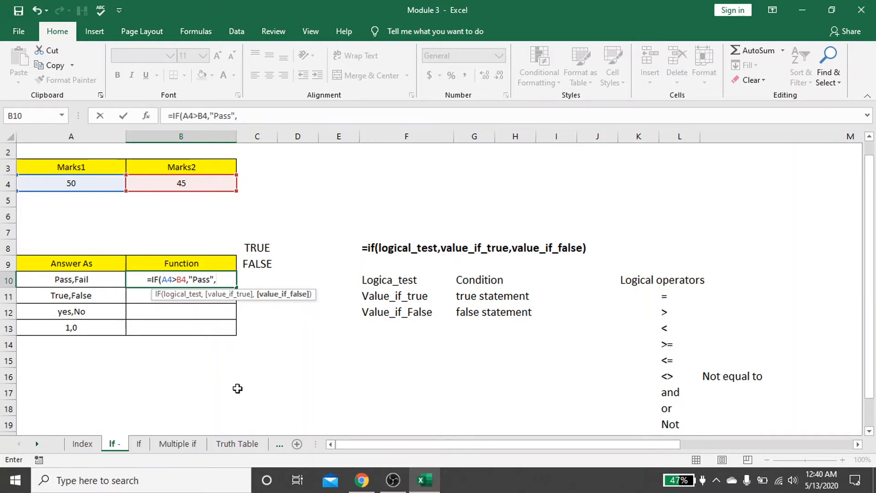
type("\"")
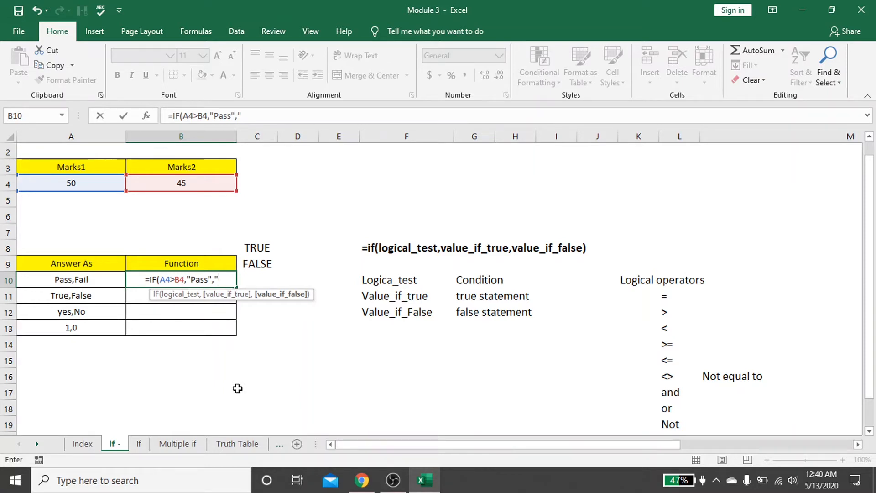
type("Fail")
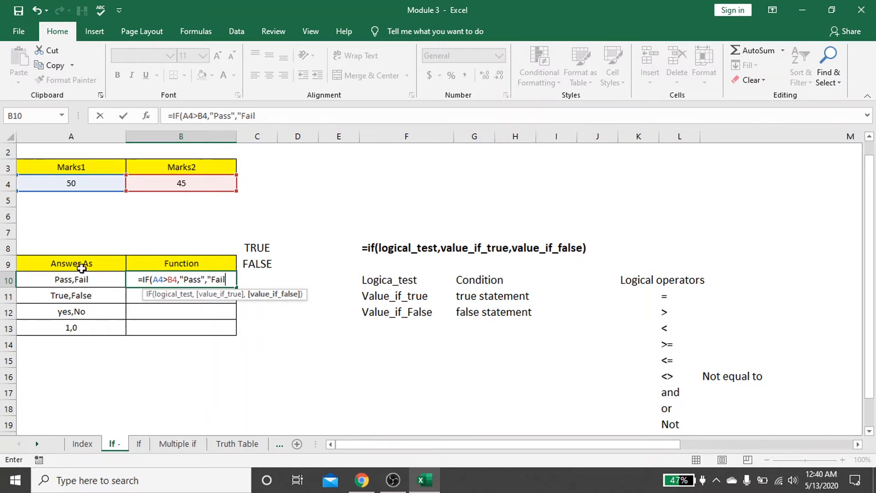
type("\"")
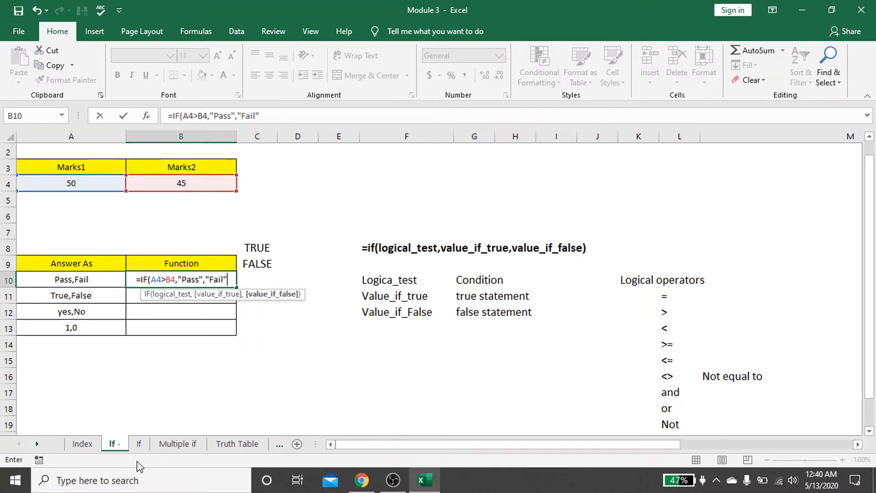
type(")")
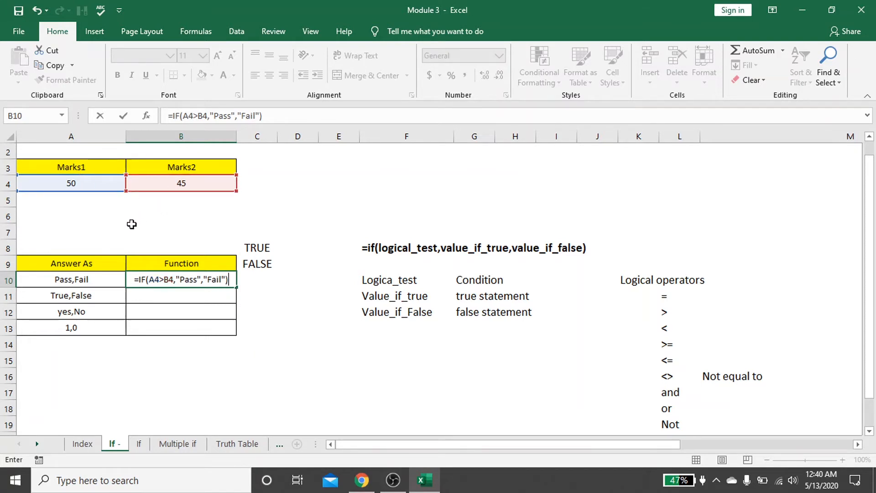
key("Return")
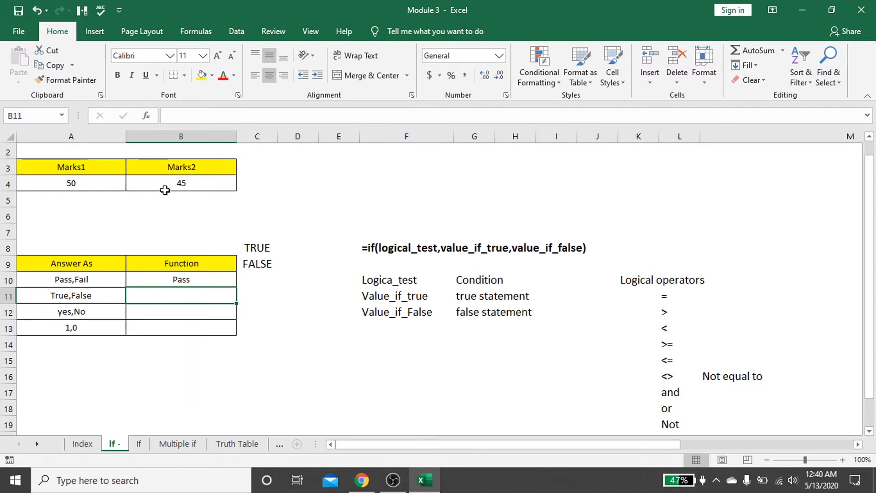
Begin an IF formula in cell B11 of the True,False row that tests whether A4>B4
left_click(72, 304)
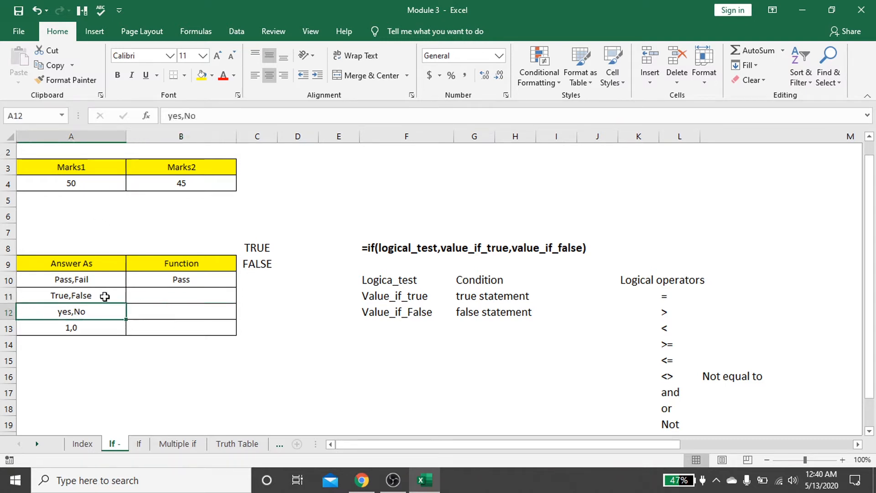
left_click(106, 295)
left_click(133, 292)
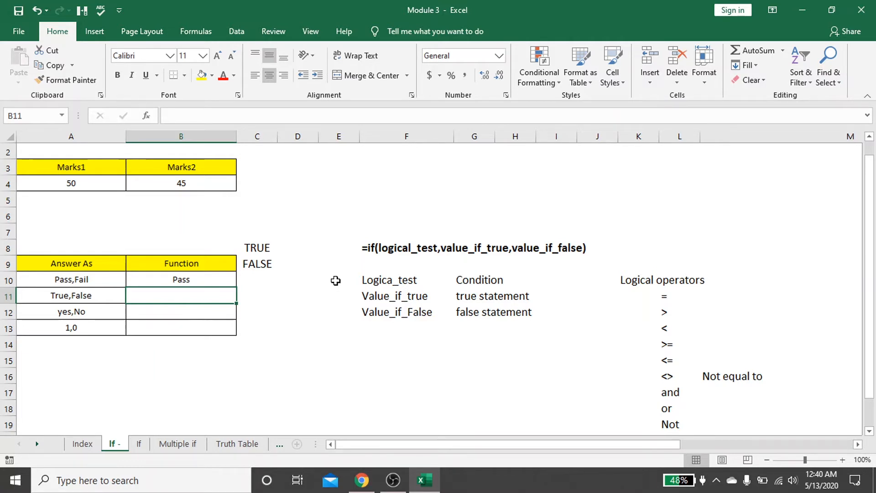
type("=if")
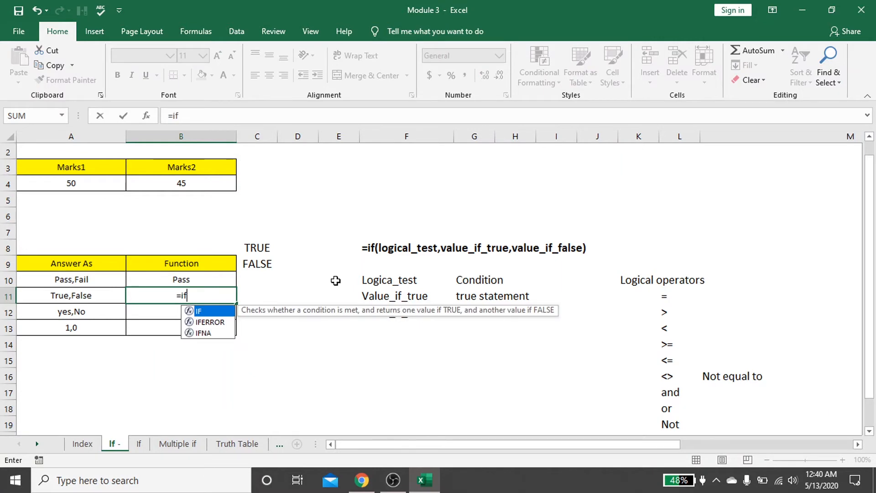
key("Tab")
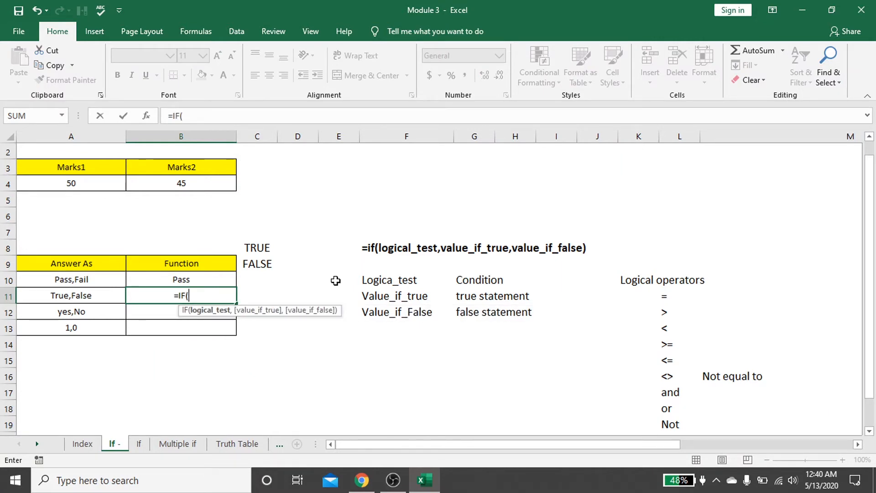
key("Up")
key("Up")
key("Up")
key("Up")
key("Up")
key("Up")
key("Up")
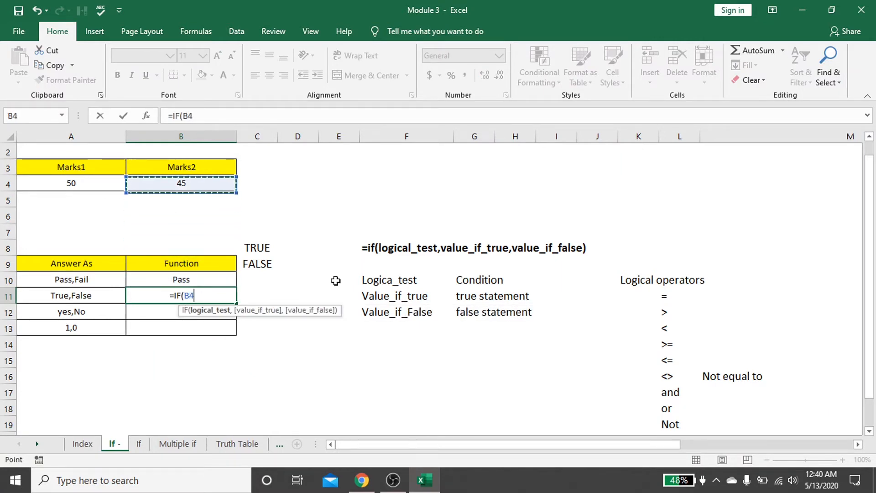
key("Left")
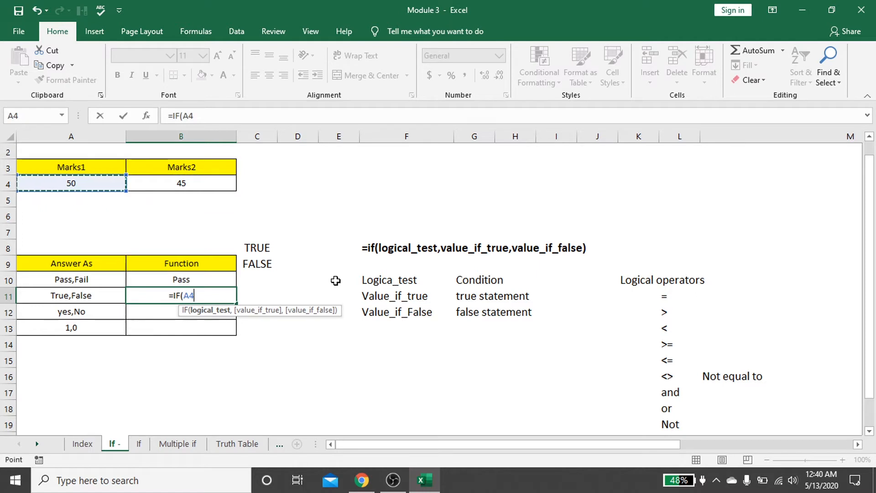
type(">")
key("Up")
key("Up")
key("Up")
key("Up")
key("Up")
key("Up")
key("Up")
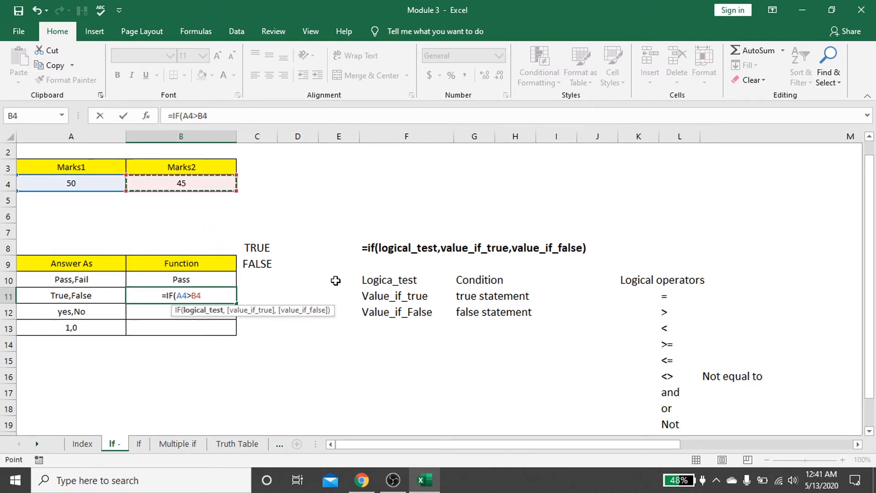
Finish the B11 formula with "True" as the true value and "false" as the false value, and enter it
type(",\"")
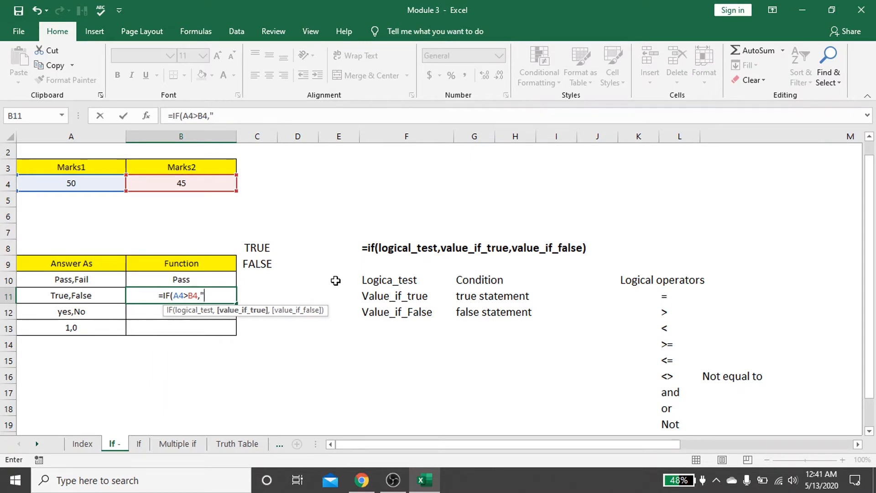
type("Trul")
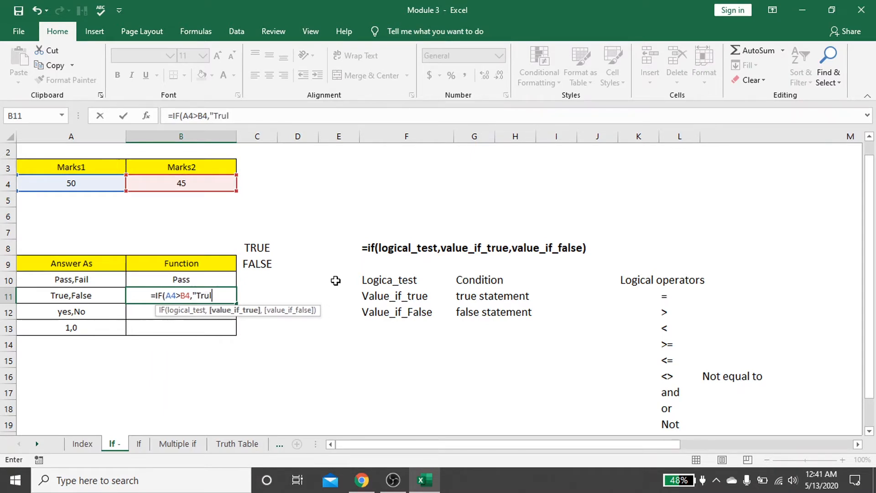
key("BackSpace")
type("e")
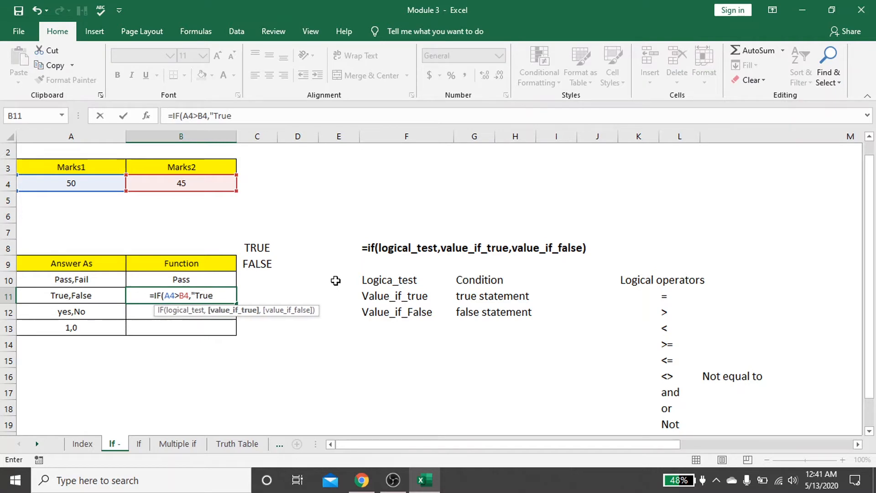
type("\",")
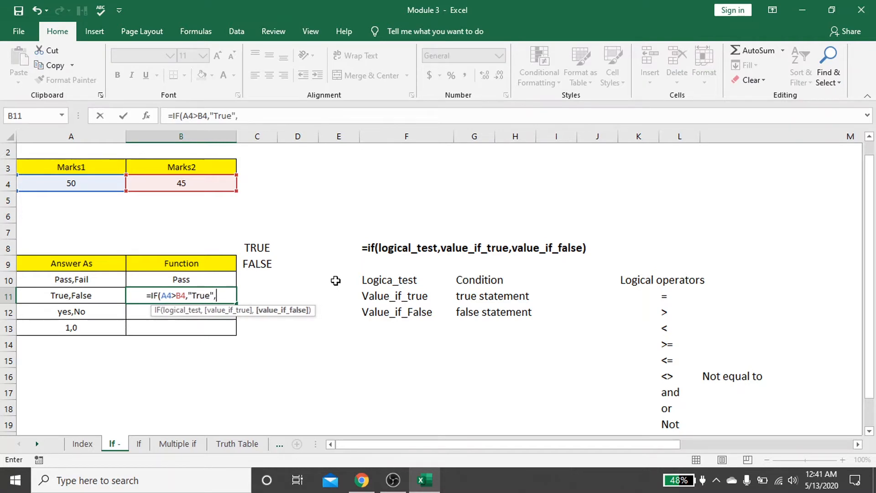
type("\"f")
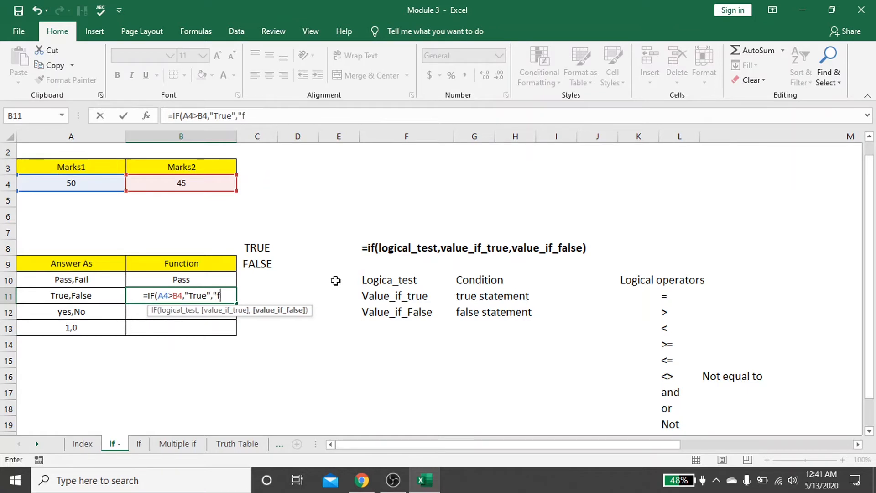
type("alse")
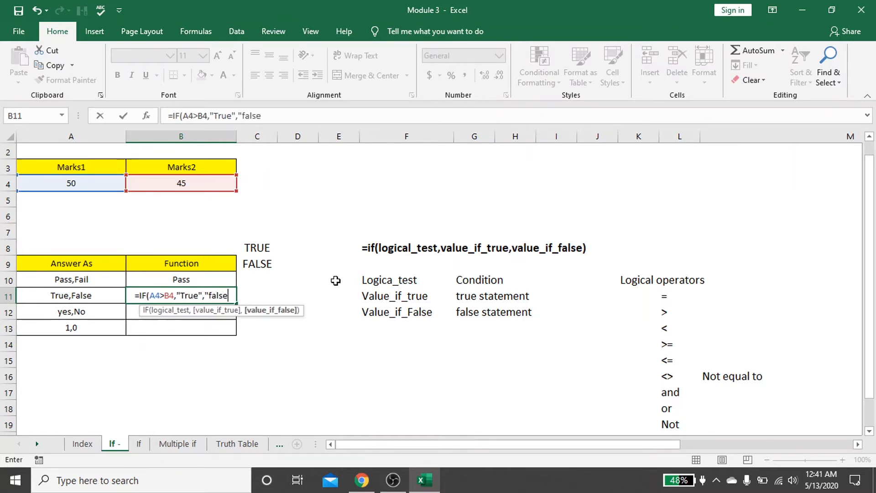
type("\"")
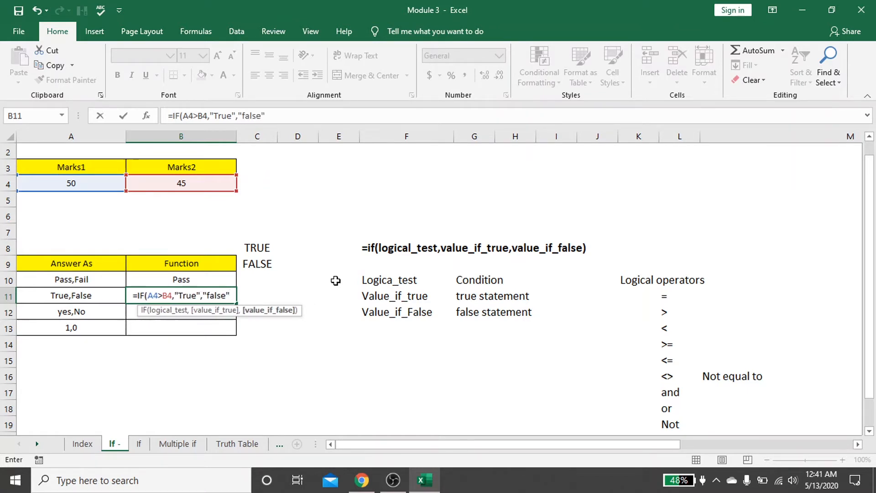
type(")")
key("Return")
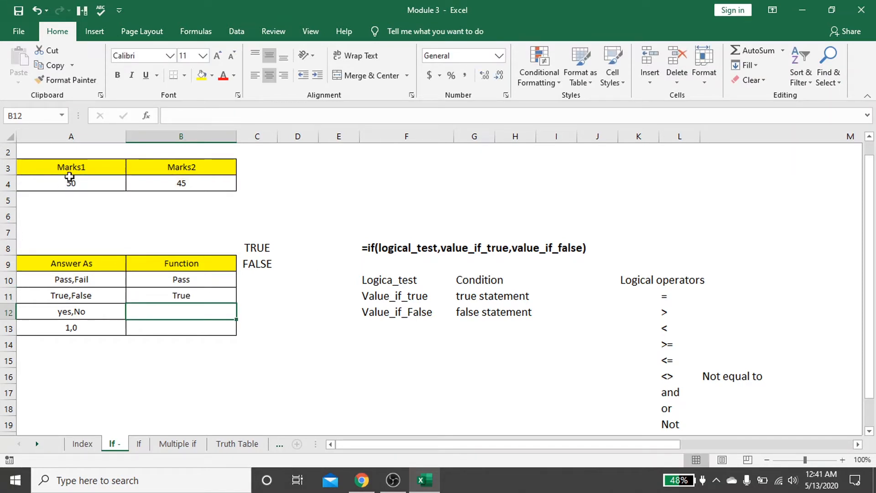
Change the Marks1 value in cell A4 to 40 to test the IF formulas
left_click(101, 181)
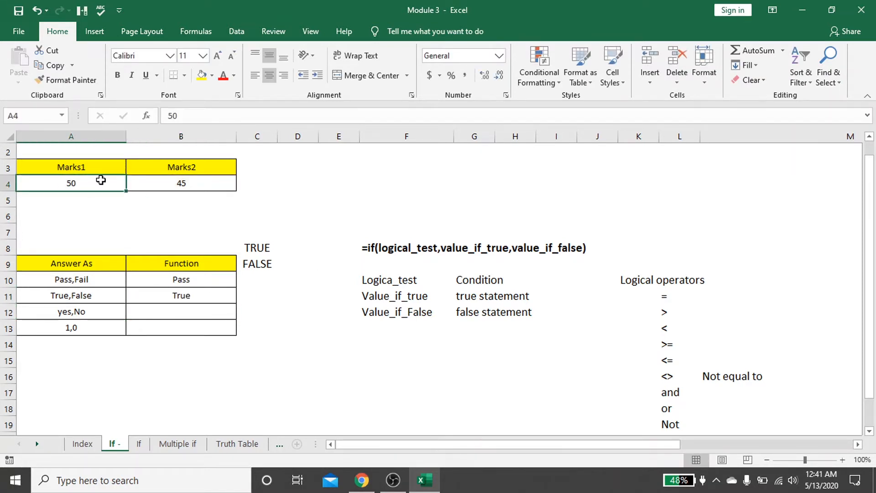
type("40")
key("Return")
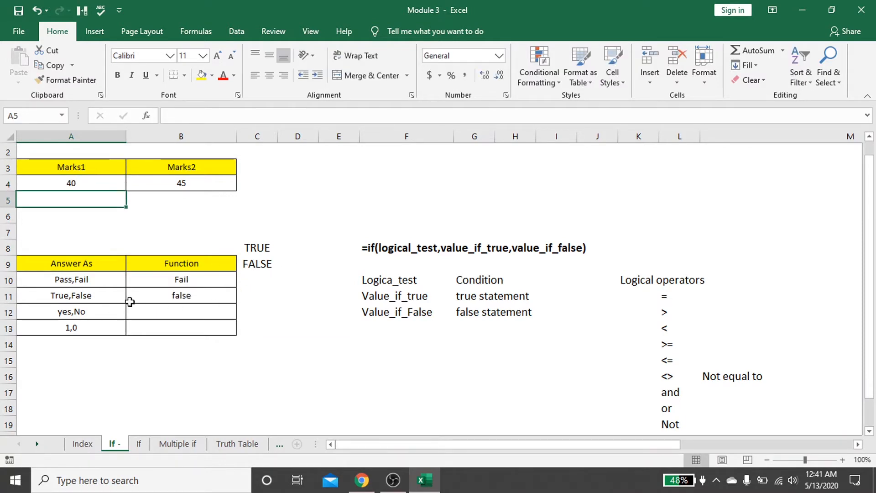
Set the Marks1 value in cell A4 to 75 to retest the existing IF formulas
left_click(98, 179)
type("75")
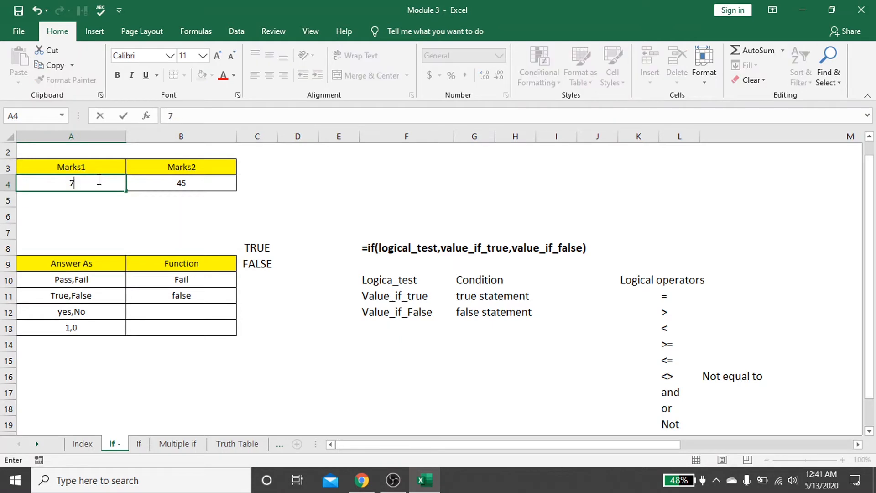
key("Return")
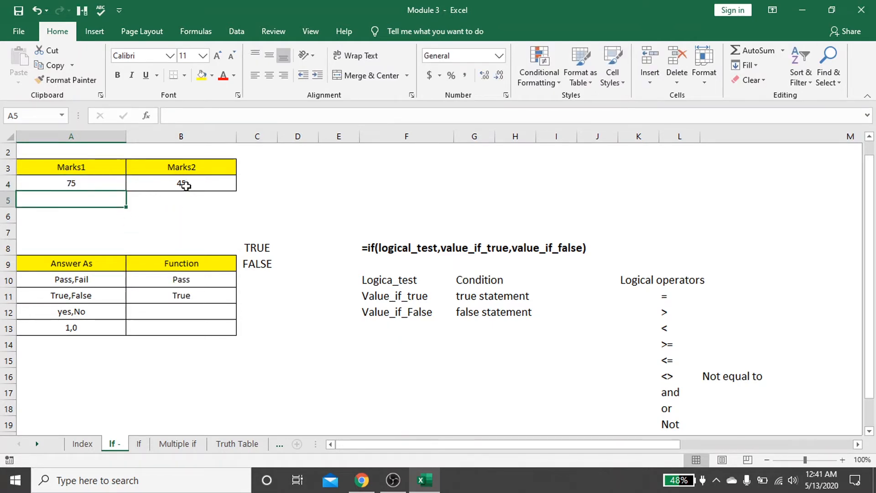
Begin an IF formula in cell B12 of the yes,No row that tests whether A4>B4
left_click(153, 313)
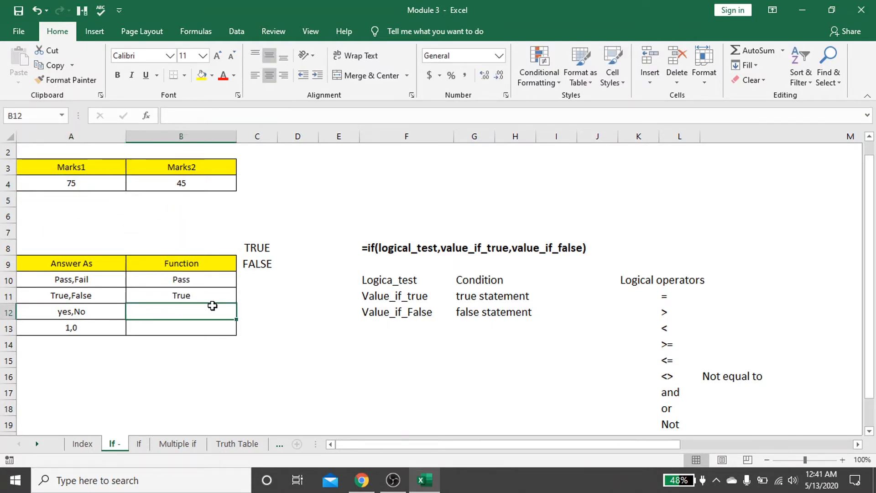
type("=")
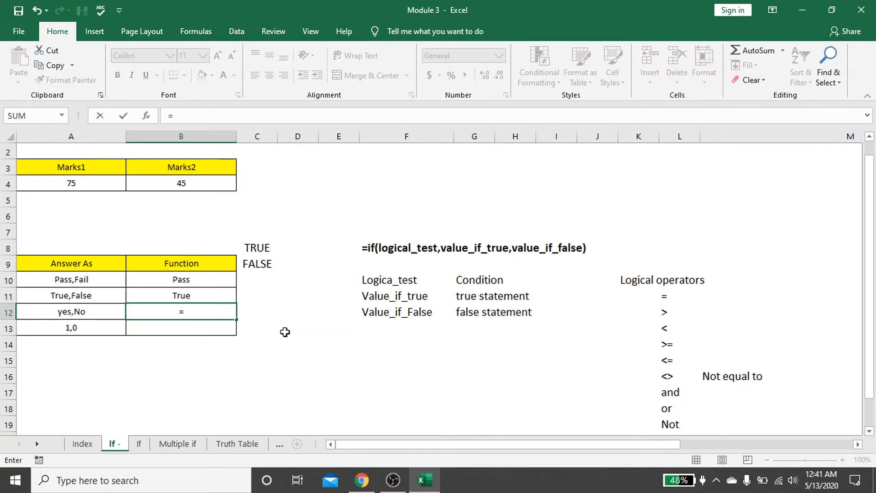
type("if")
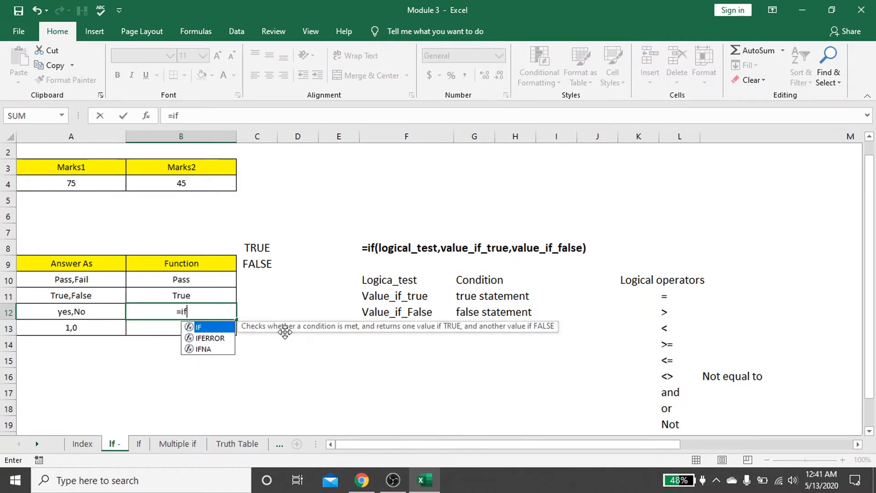
key("Tab")
key("Up")
key("Up")
key("Up")
key("Up")
key("Up")
key("Up")
key("Up")
key("Up")
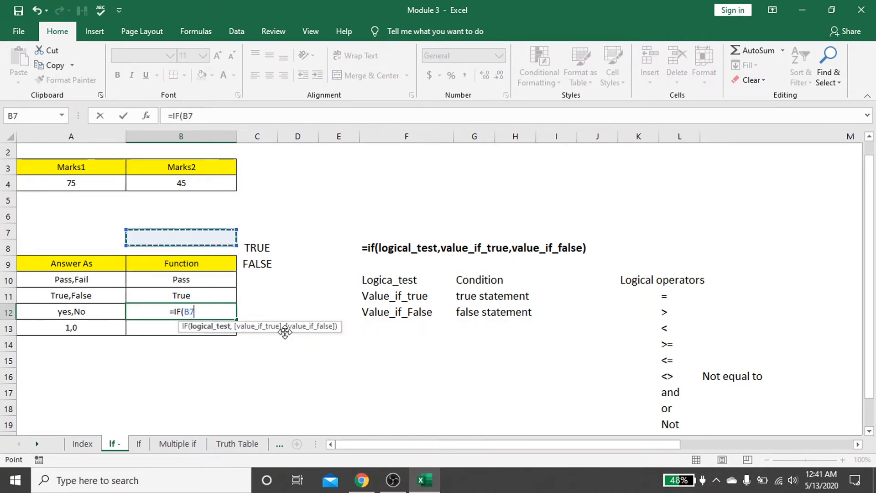
key("Left")
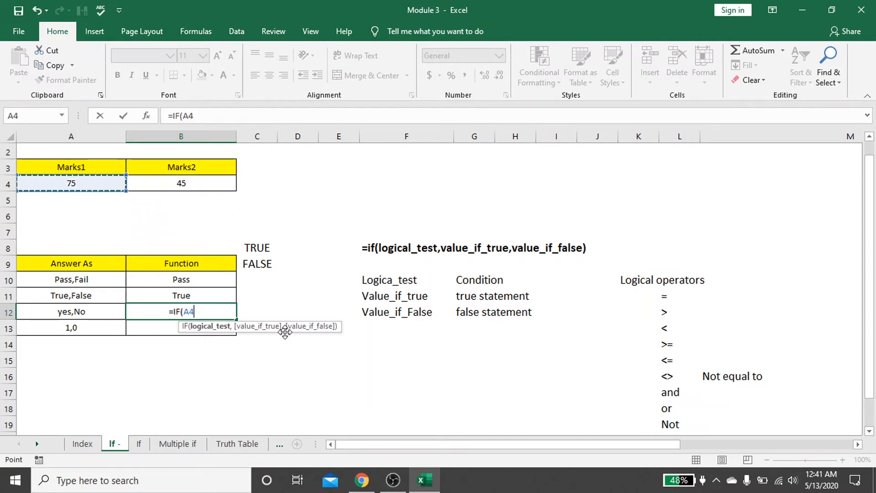
type(">")
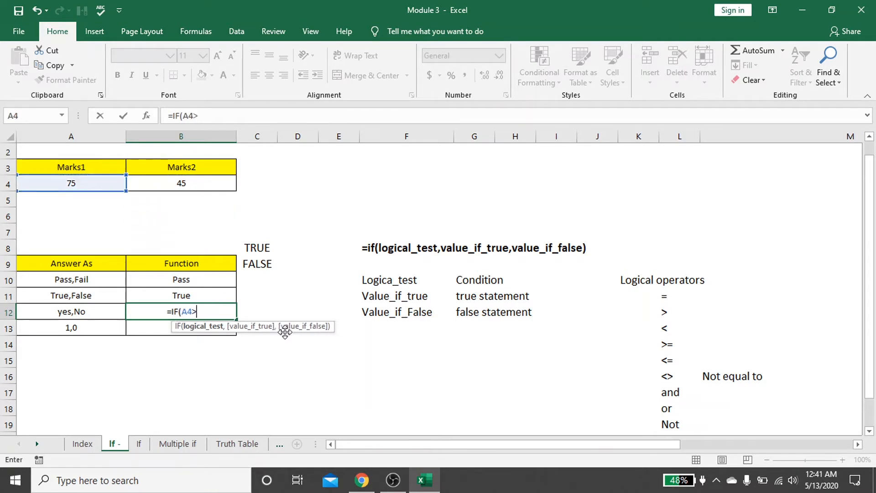
key("Up")
key("Up")
key("Up")
key("Up")
key("Up")
key("Up")
key("Up")
key("Up")
key("Up")
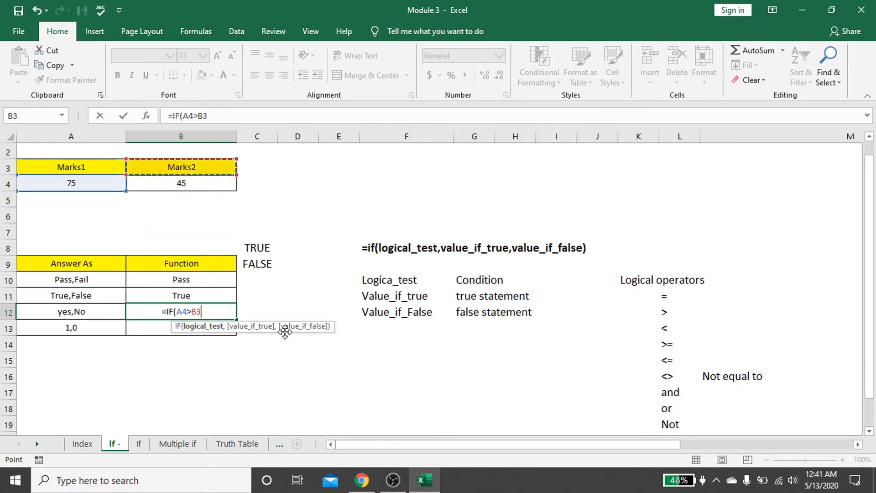
key("Down")
key("Down")
key("Up")
Finish the B12 formula with "Yes" as the true value and "No" as the false value, and enter it
type(",\"")
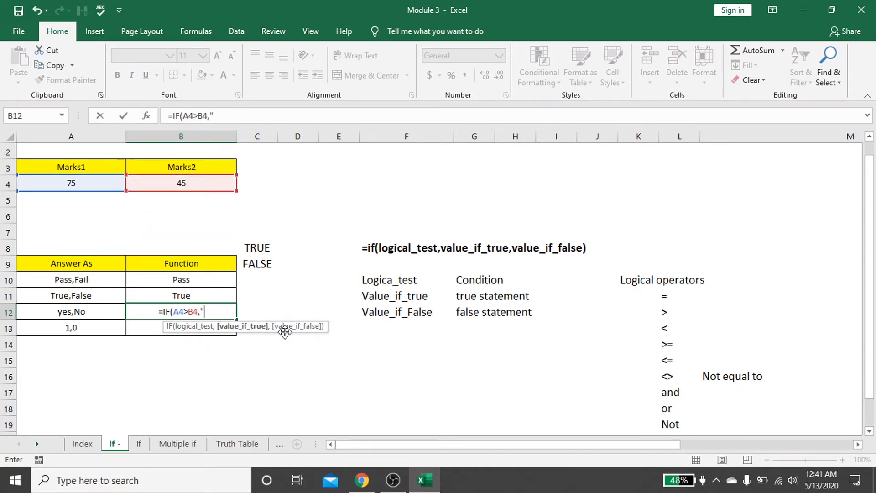
type("Yes\",")
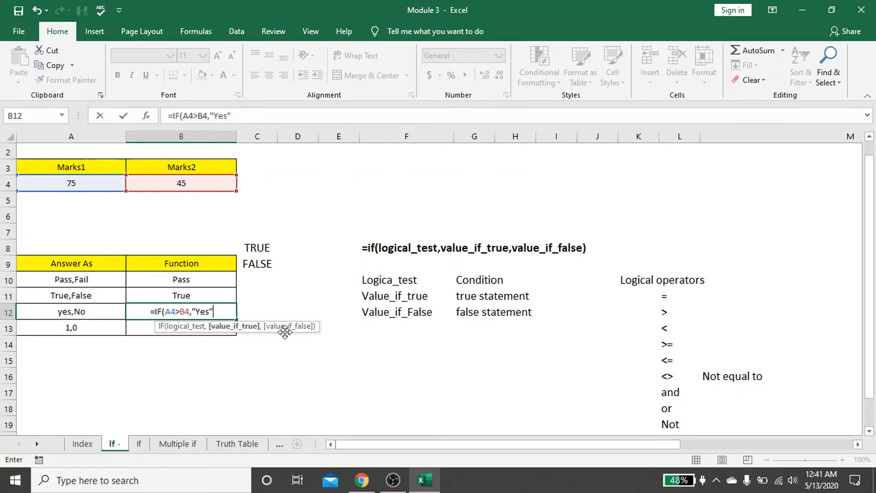
type("\"")
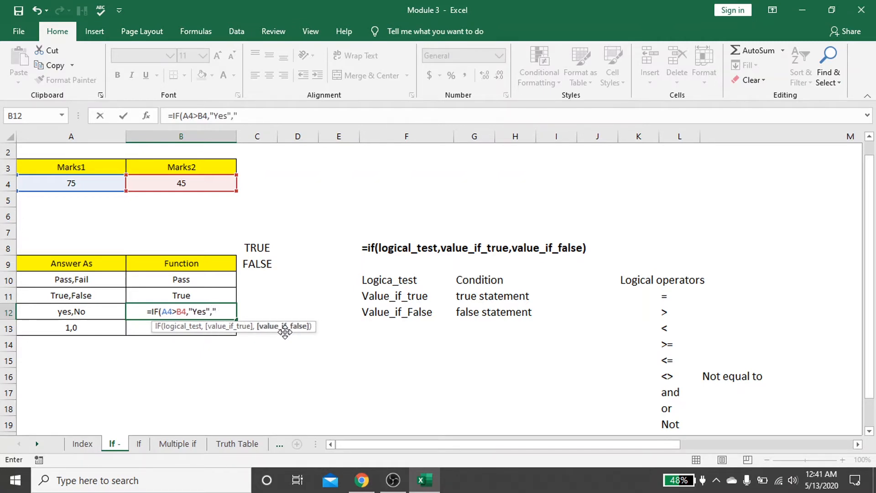
type("No\")")
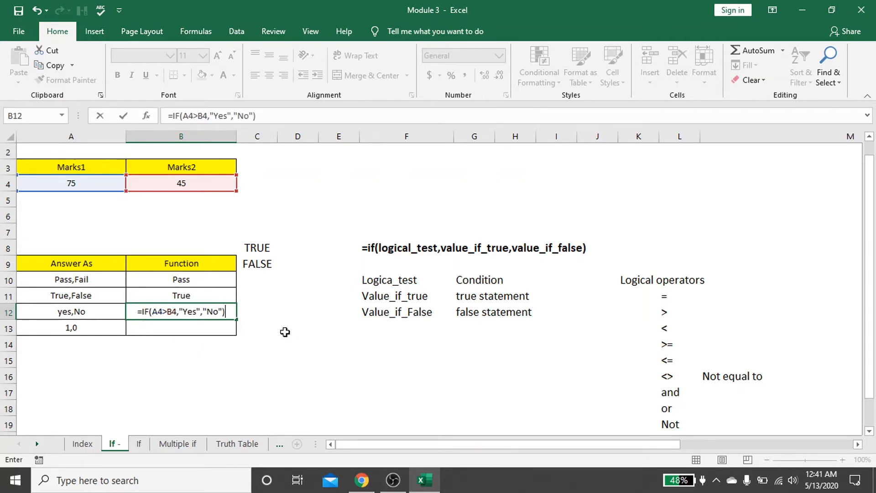
key("Return")
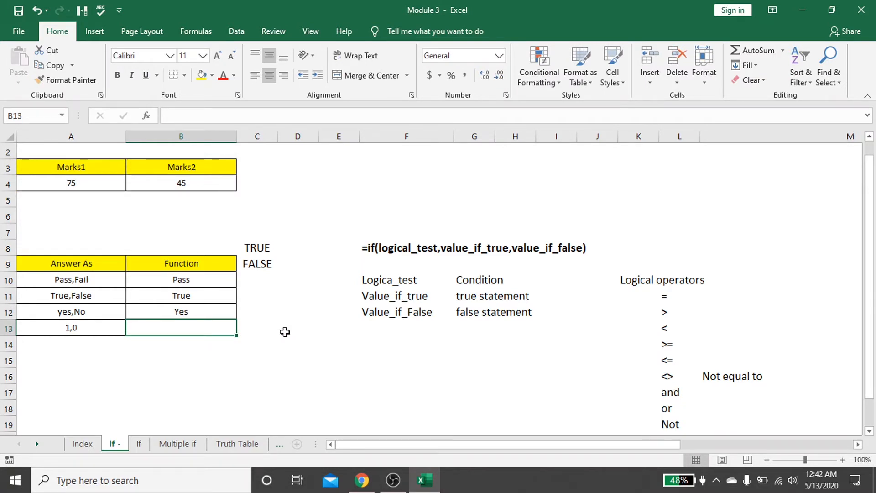
Begin an IF formula in cell B13 of the 1,0 row that tests whether A4>B4
key("Left")
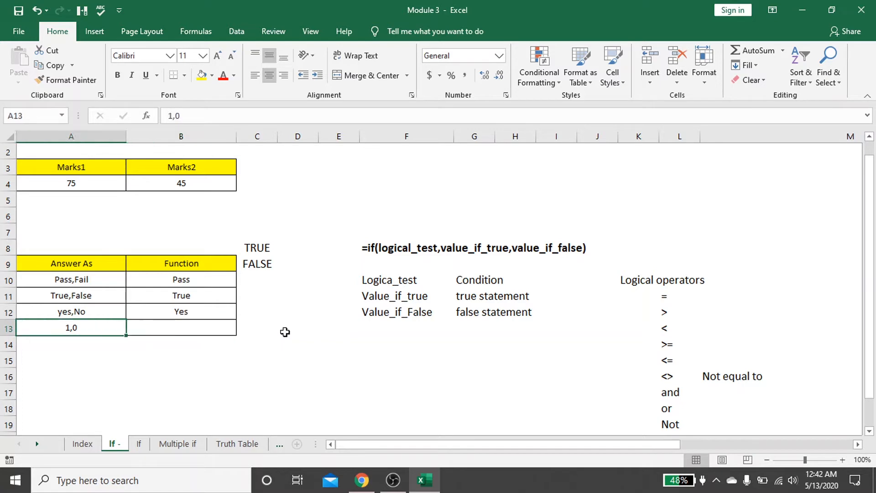
key("Right")
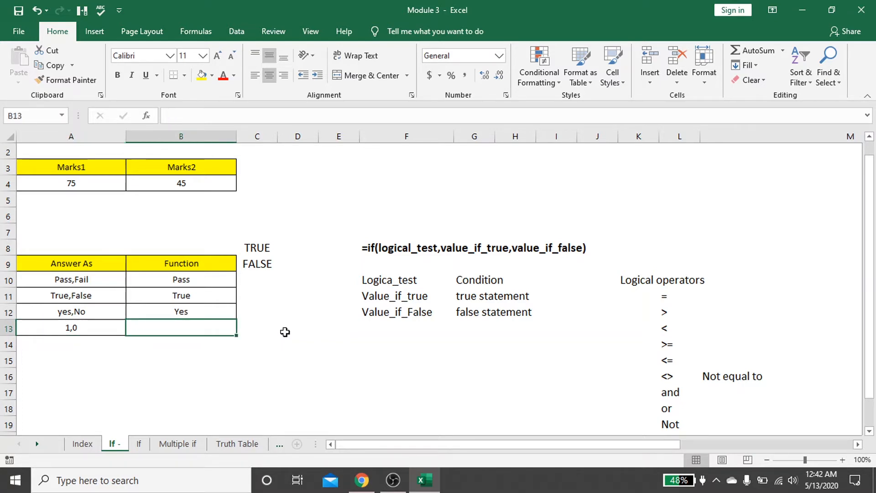
type("=if(")
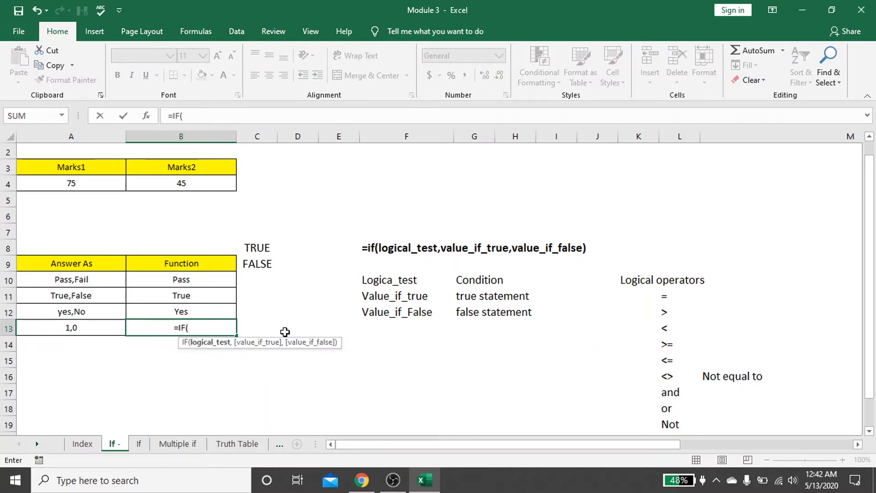
key("Up")
key("Up")
key("Up")
key("Up")
key("Up")
key("Up")
key("Up")
key("Up")
key("Left")
key("Up")
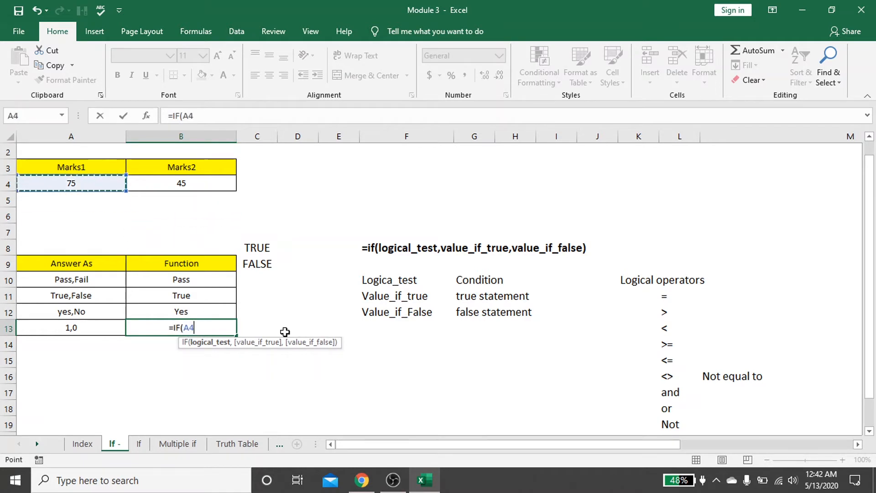
type(">")
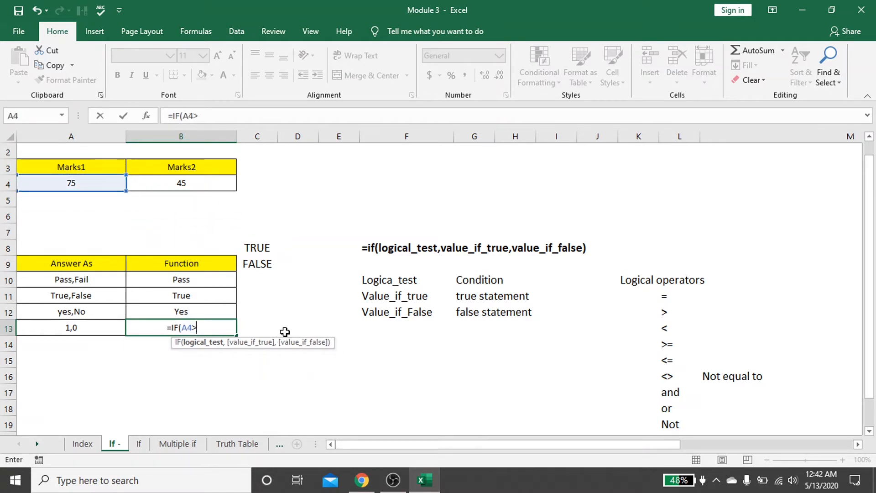
key("Up")
key("Up")
key("Up")
key("Up")
key("Up")
key("Up")
key("Up")
key("Up")
key("Up")
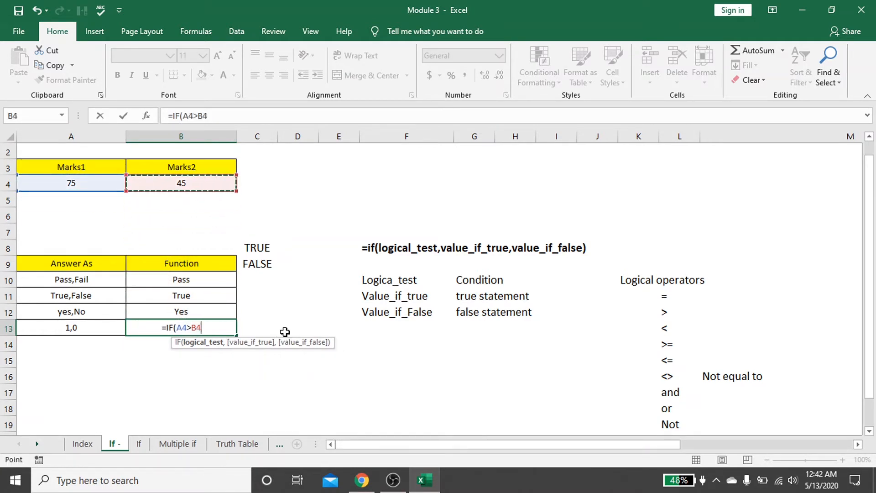
Finish the B13 formula with 1 as the true value and 0 as the false value, and enter it
type(",")
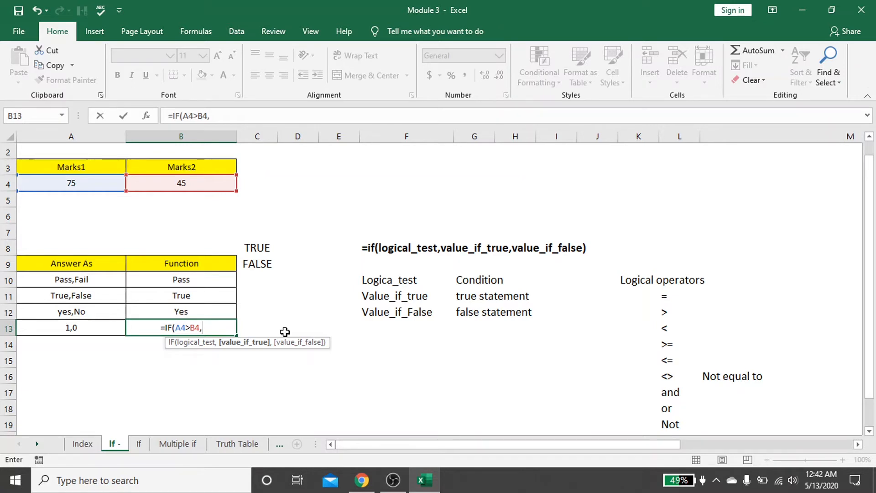
type("1")
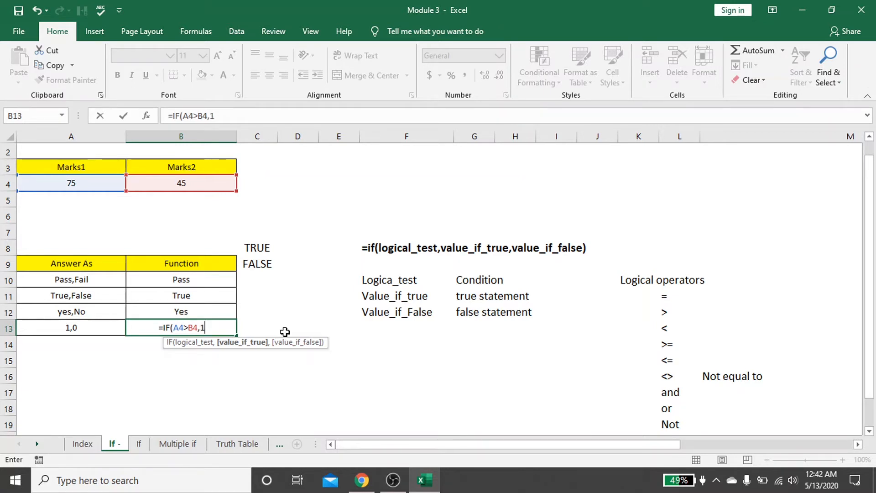
type(",0")
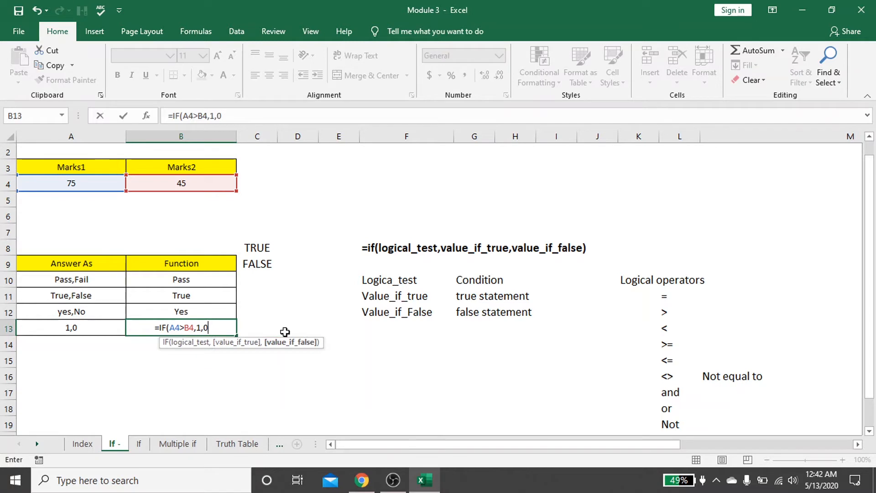
type(")")
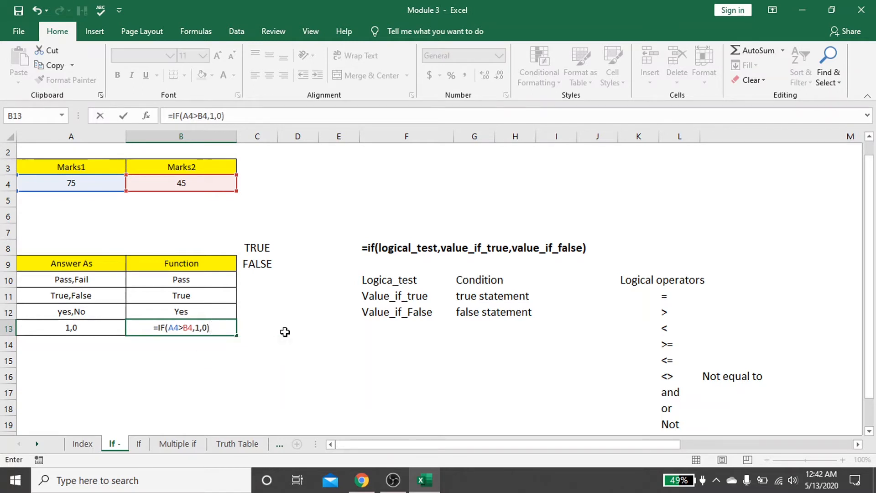
key("Return")
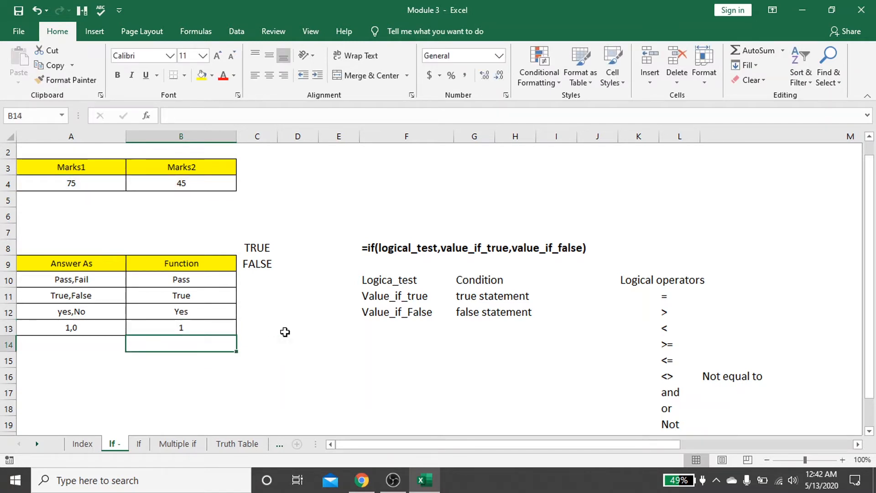
Switch to the worksheet named If, which holds the production and sales target exercises
left_click(75, 196)
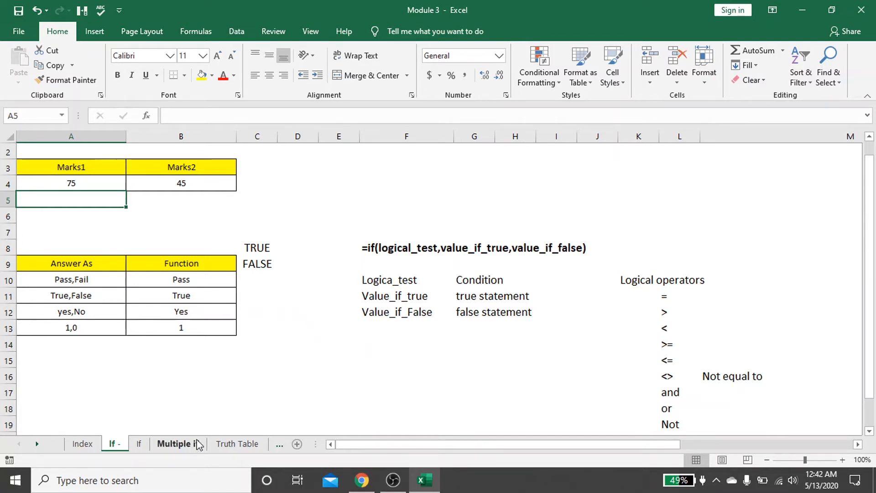
left_click(141, 323)
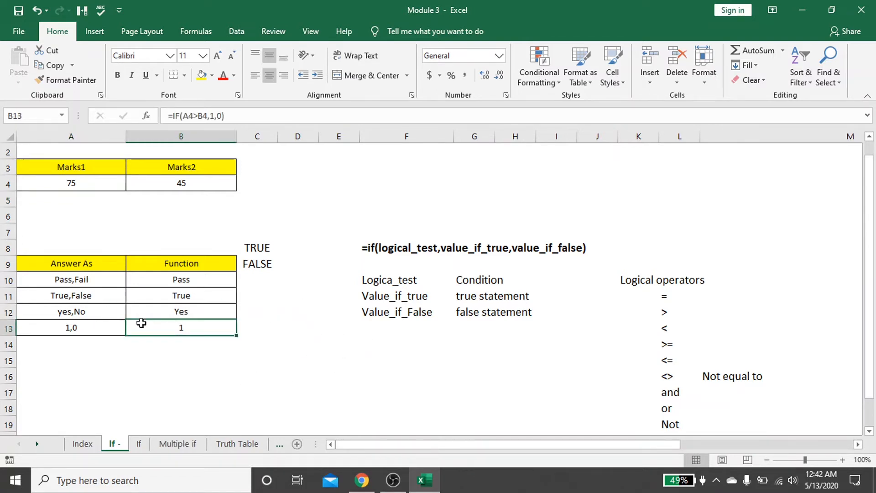
left_click(145, 442)
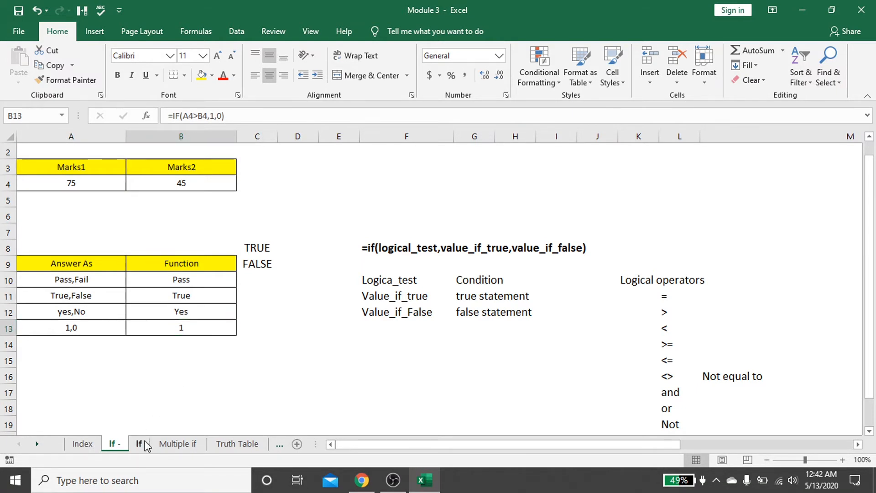
Examine the production exercise: the Produciton, Target and Result columns and the outcome labels listed under IF target met
left_click(464, 296)
key("Up")
key("Up")
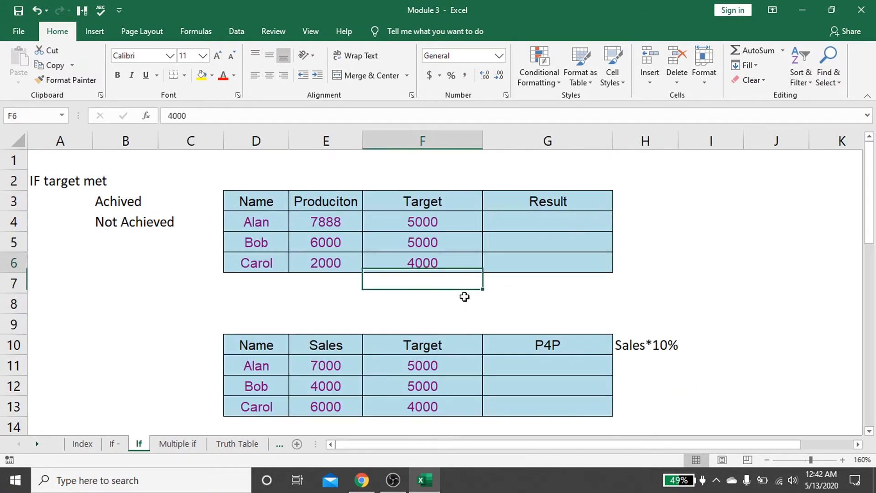
key("Up")
key("Up")
key("Up")
key("Up")
key("Up")
key("Left")
key("Left")
key("Left")
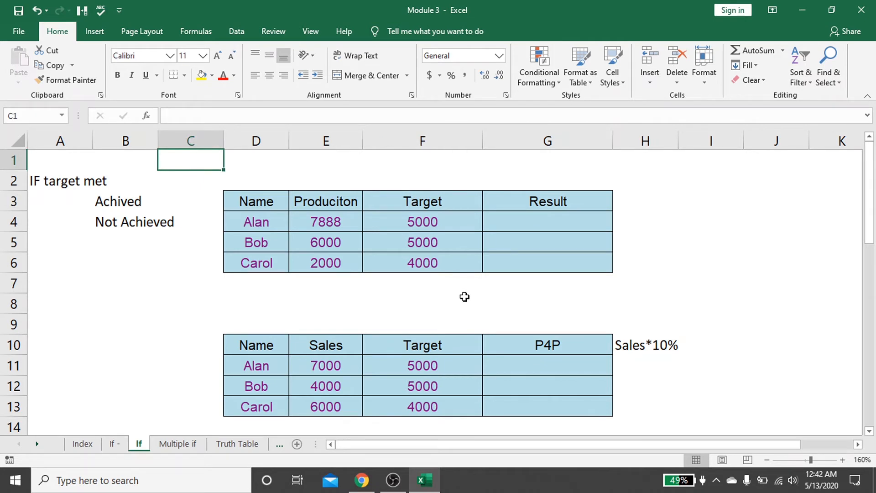
key("Down")
key("Down")
key("Right")
key("Right")
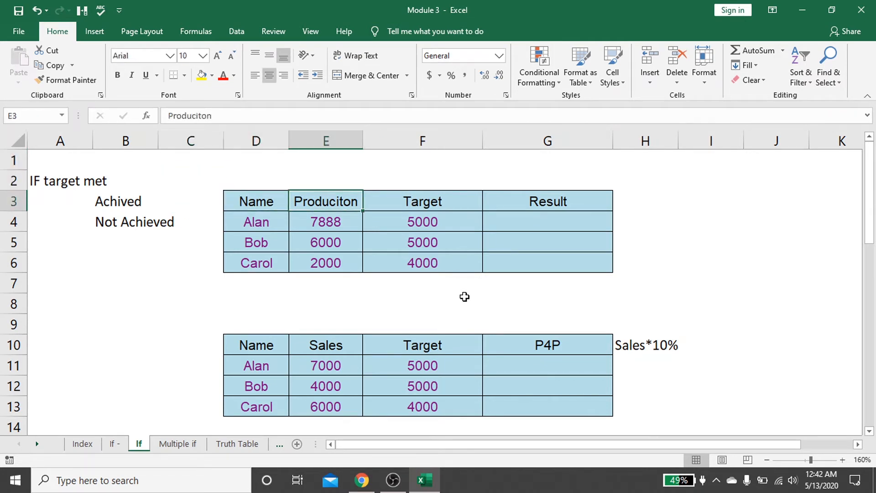
key("Right")
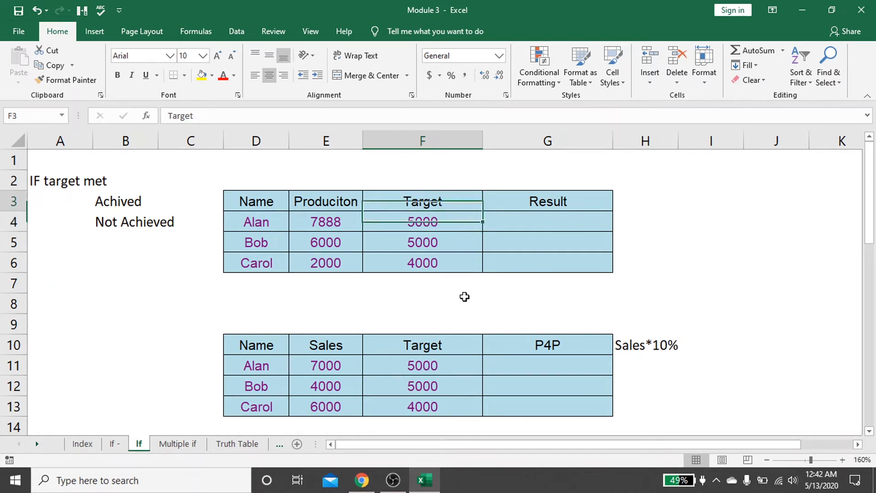
key("Left")
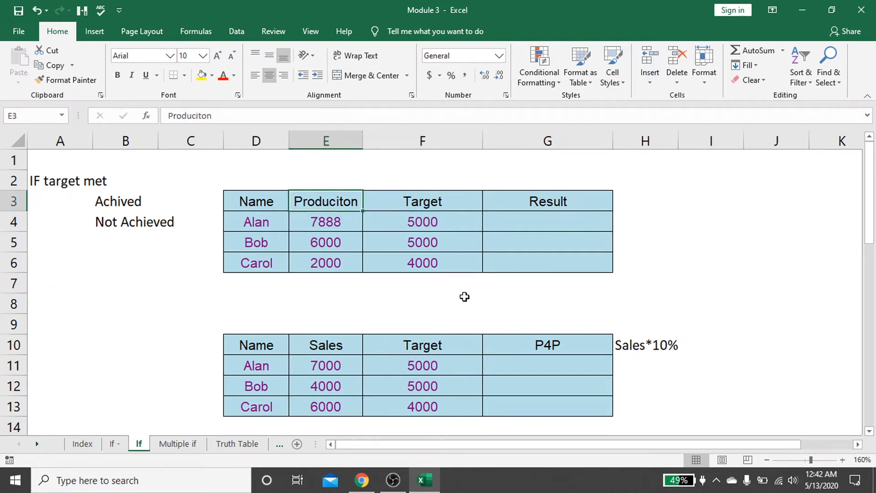
key("Right")
key("Down")
key("Up")
key("Right")
key("Up")
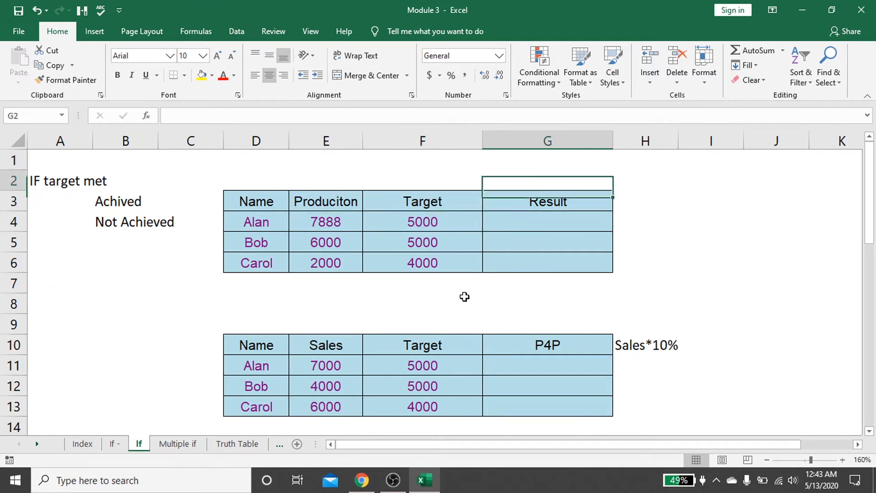
key("Left")
key("Left")
key("Left")
key("Left")
key("Left")
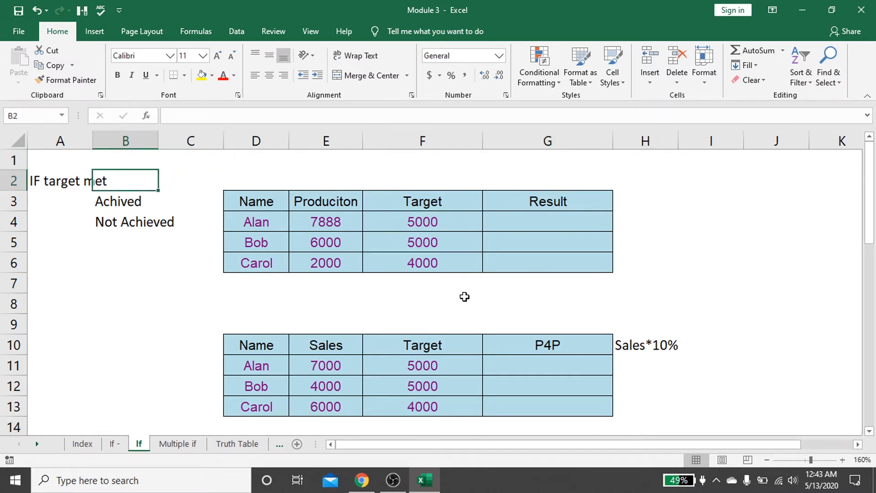
Begin an IF formula in cell G4 of the Result column that tests whether E4>F4
key("Down")
key("Down")
key("Right")
key("Right")
key("Right")
key("Right")
key("Right")
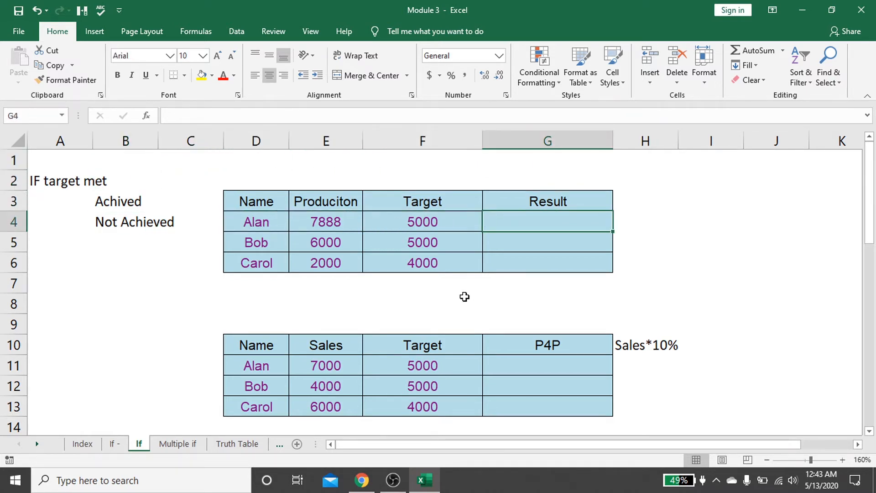
type("=IF(")
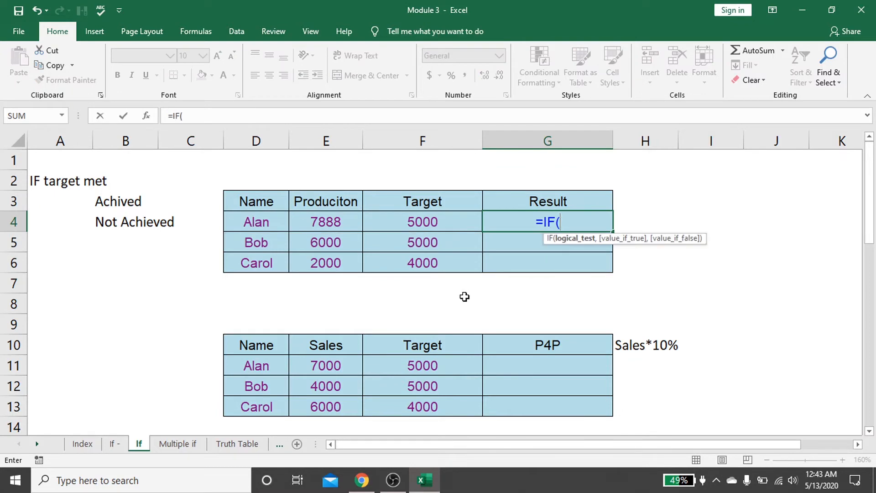
key("Left")
key("Left")
key("Left")
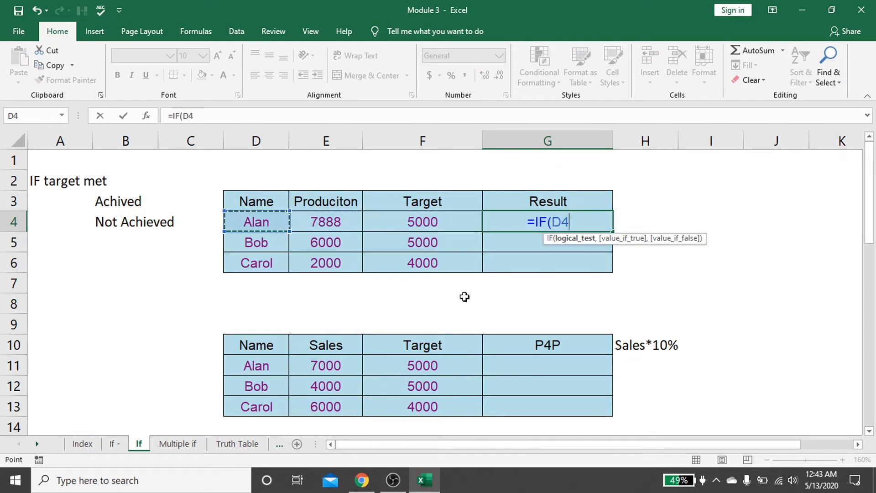
key("Right")
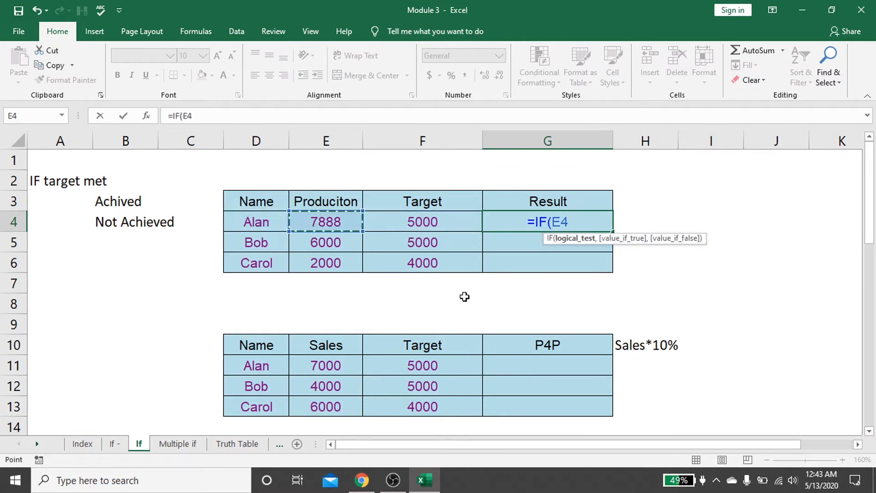
type(">")
key("Left")
key("Left")
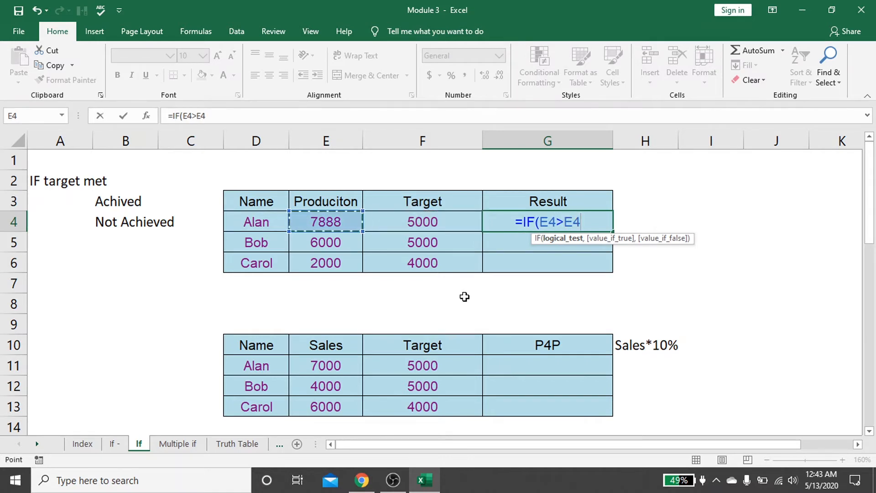
key("Right")
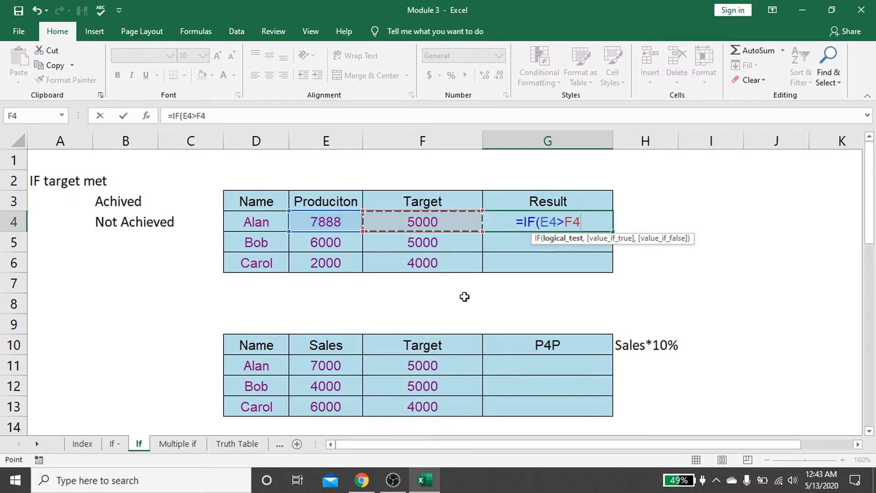
Finish the G4 formula with "Achived" as the true value and "Not Achived" as the false value, and enter it
type(",\"")
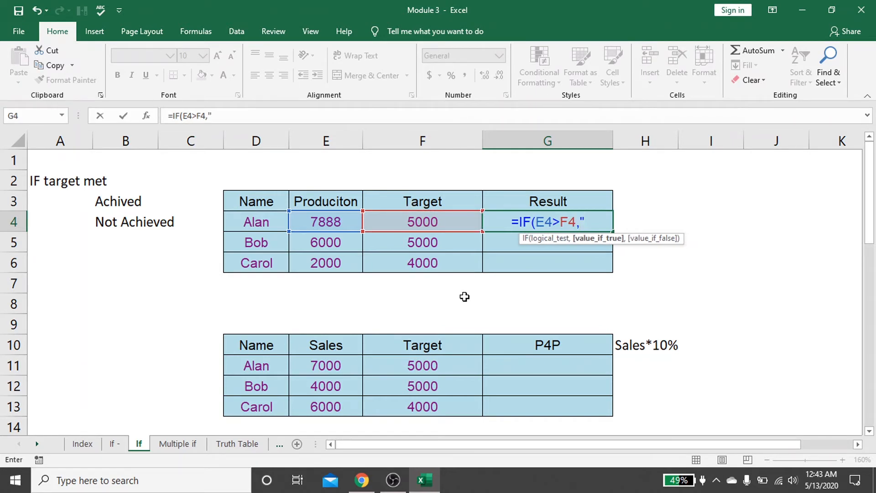
type("Achive")
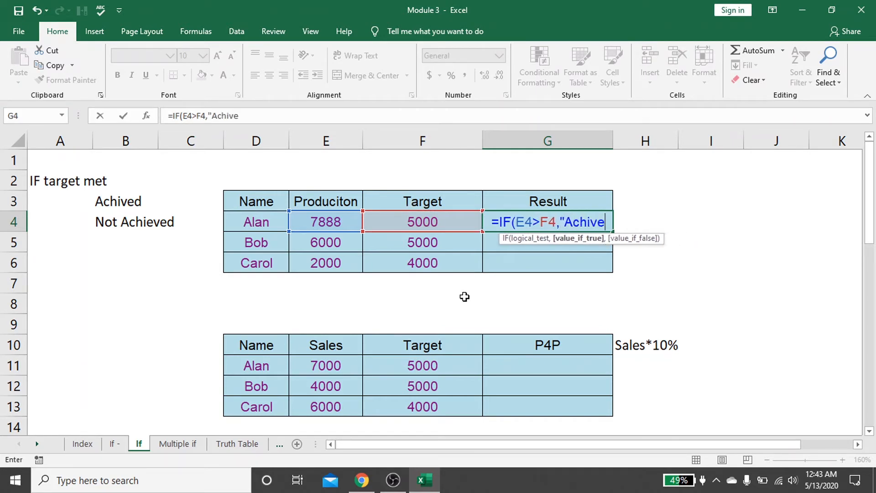
type("d\",")
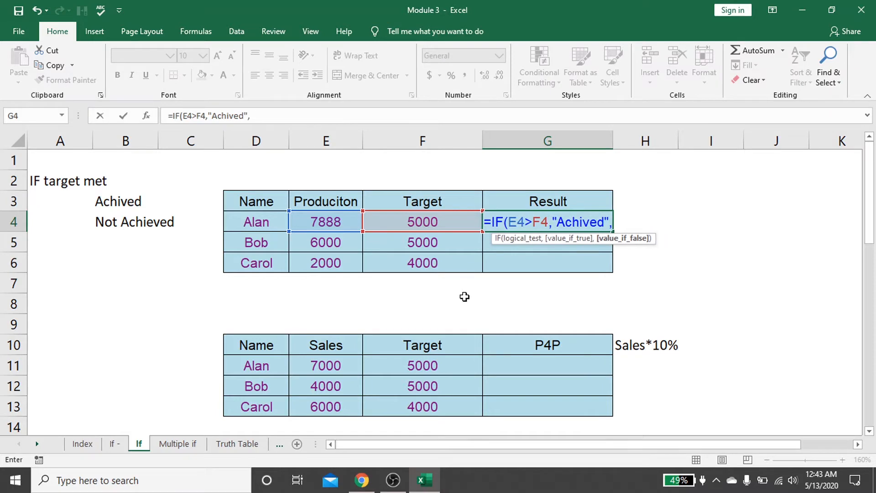
type("\"Not")
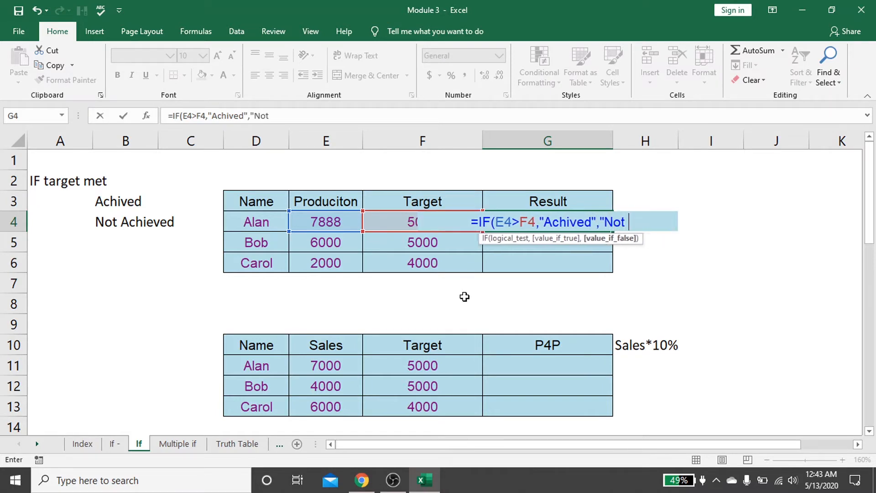
type(" Achived")
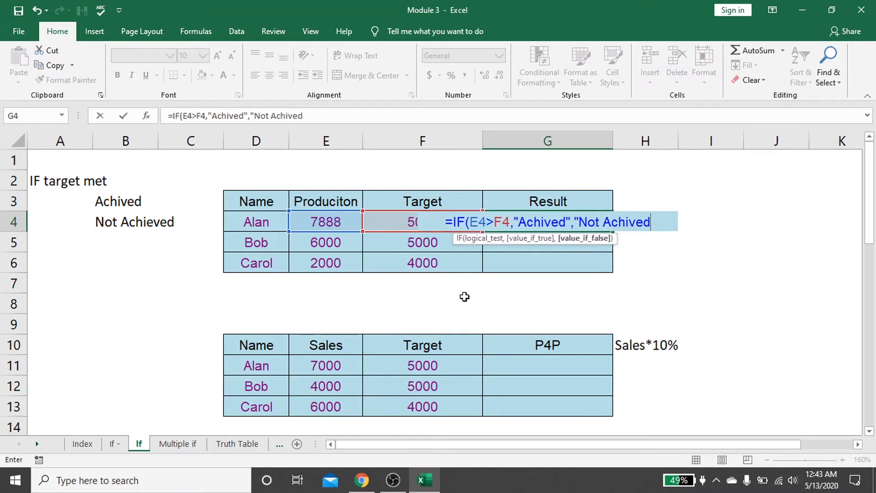
type("\")")
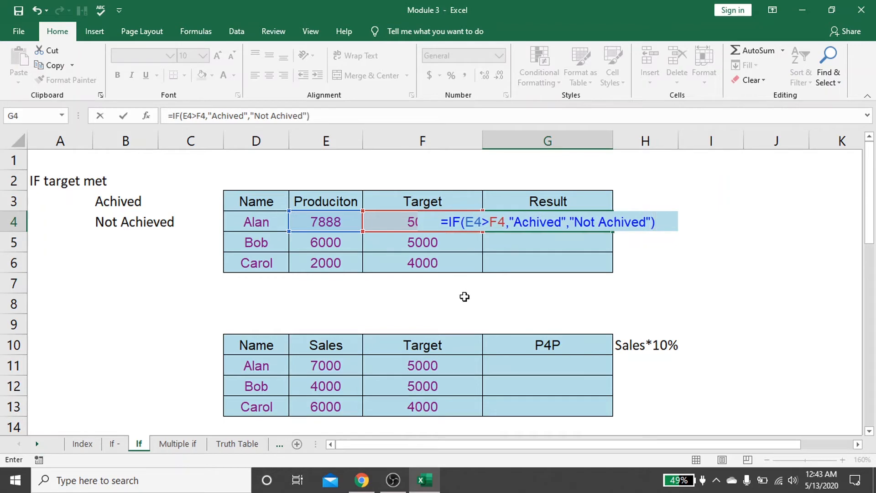
key("Return")
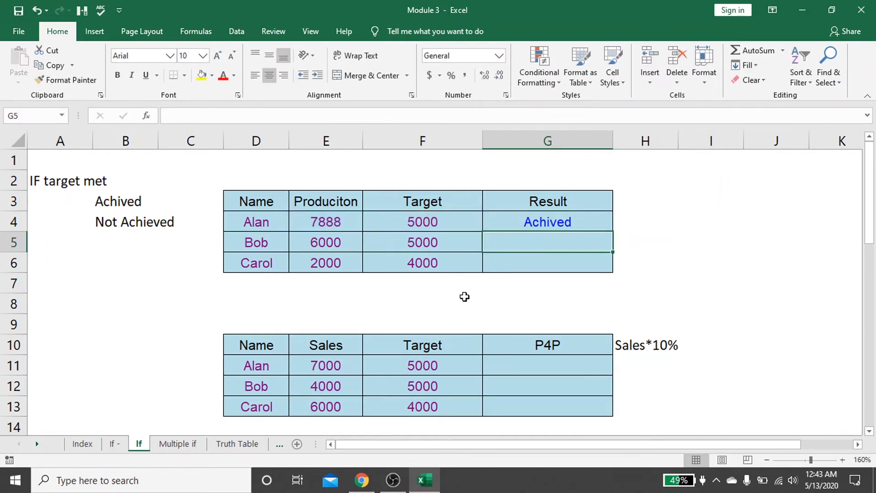
Fill the G4 formula down through G6 and check the row 6 result against its production and target
left_click(502, 216)
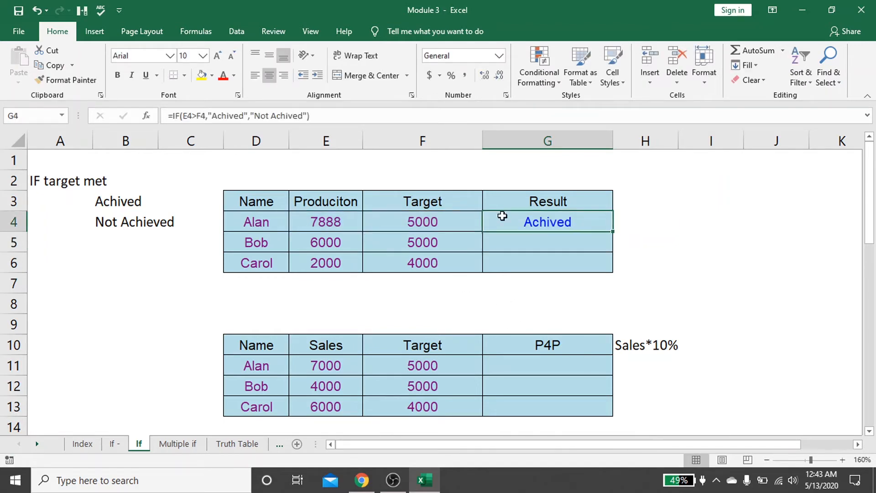
left_click(454, 224)
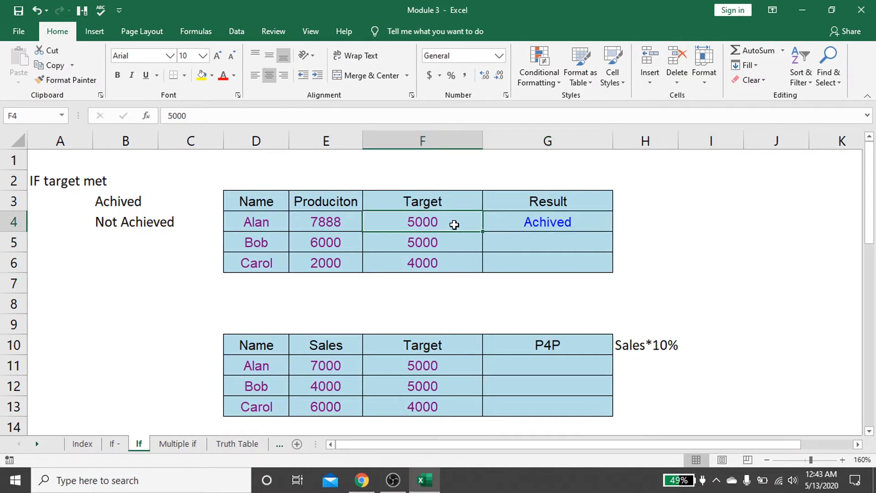
left_click(317, 227)
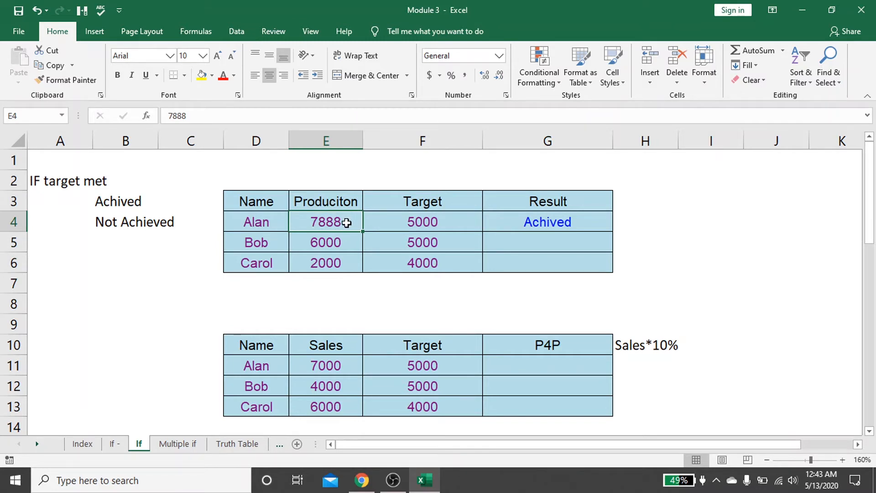
left_click(528, 223)
key("shift+Down")
key("shift+Down")
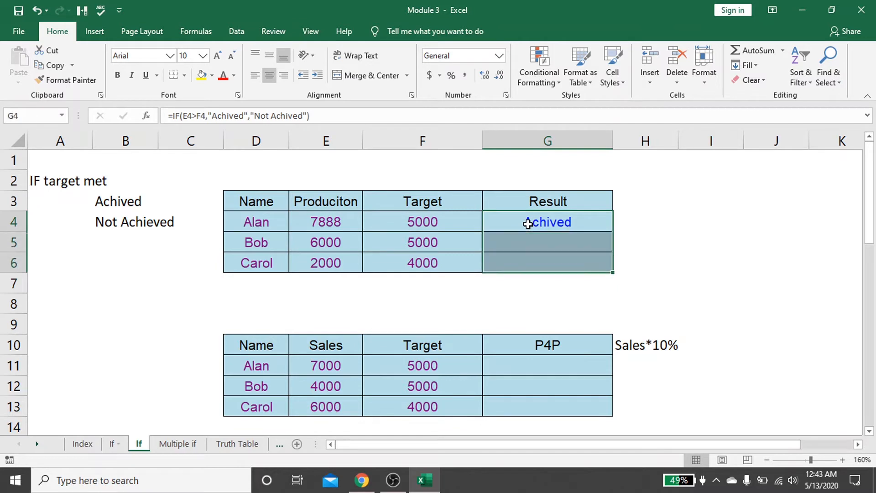
key("ctrl+d")
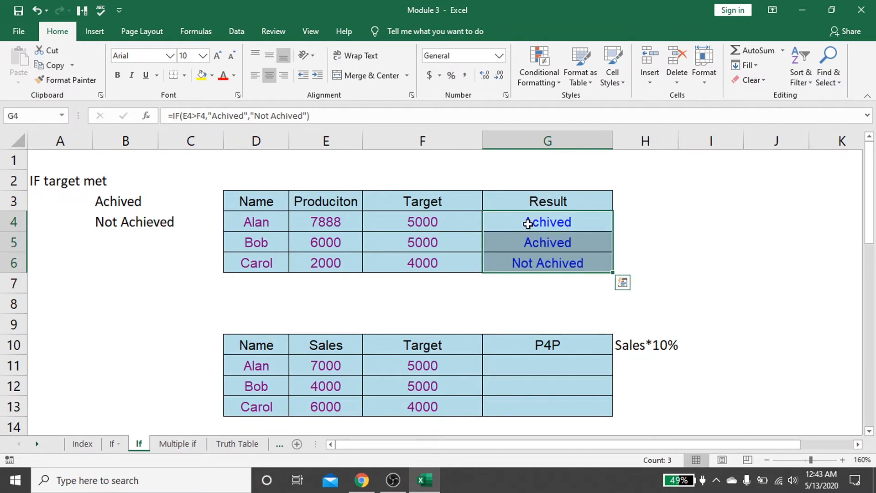
left_click(351, 262)
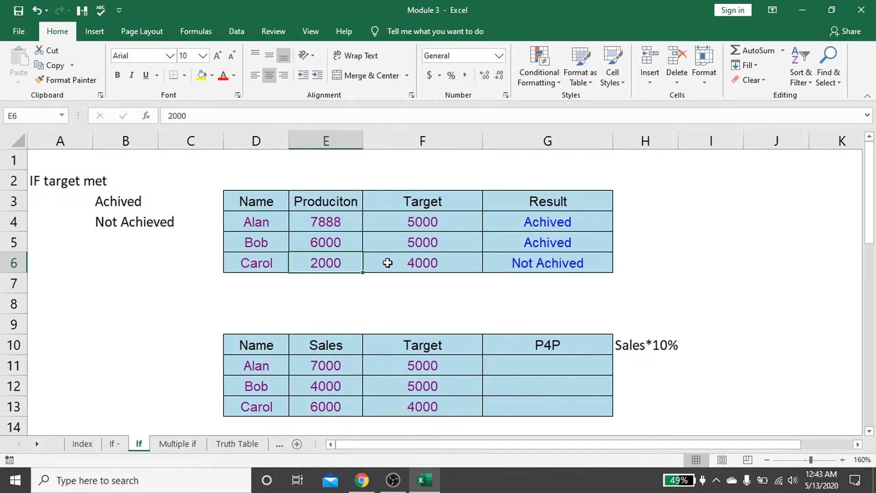
left_click(419, 258)
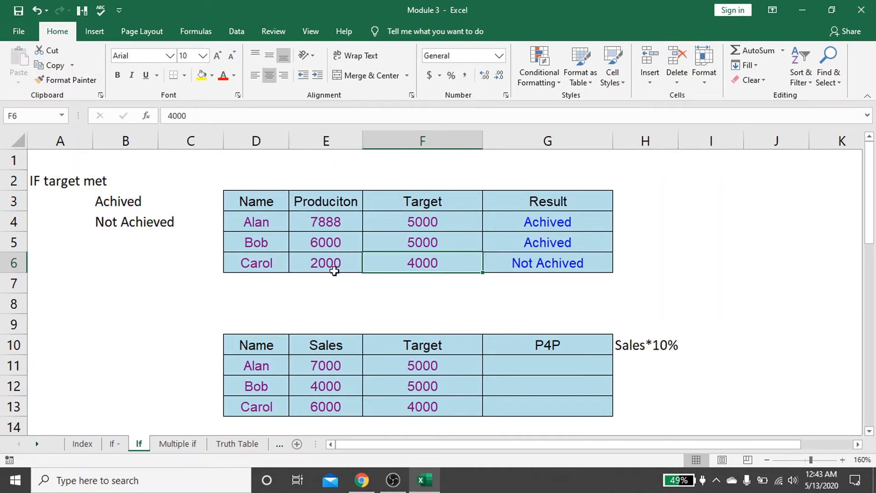
left_click(319, 263)
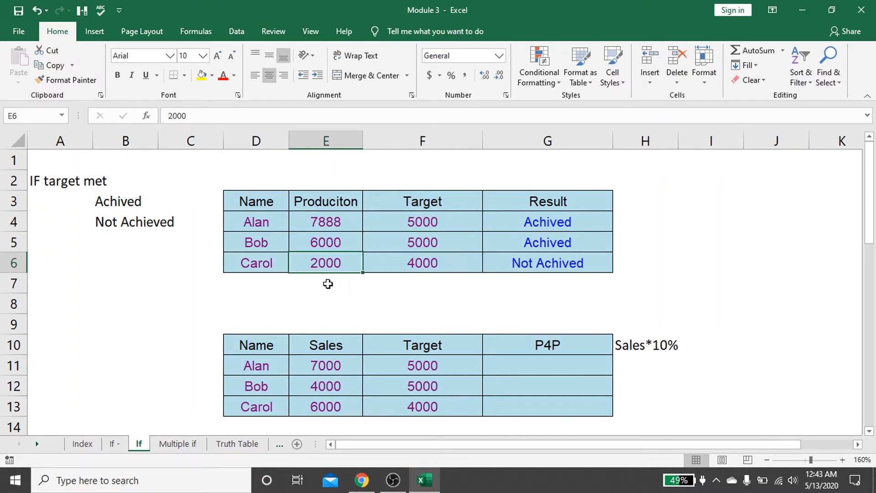
left_click(558, 266)
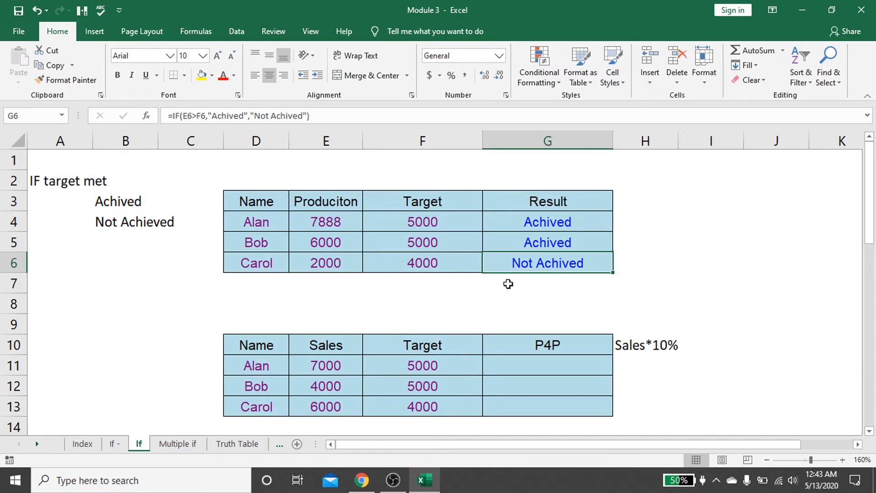
Examine the sales exercise: the Sales figures, the empty P4P column and the Sales*10% rule noted beside it
left_click(506, 370)
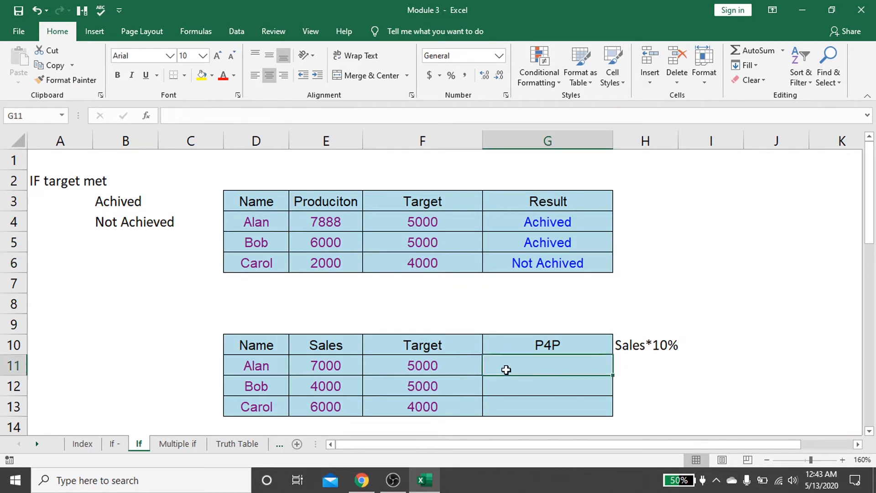
key("Up")
key("Down")
key("Down")
key("Up")
key("Left")
key("Left")
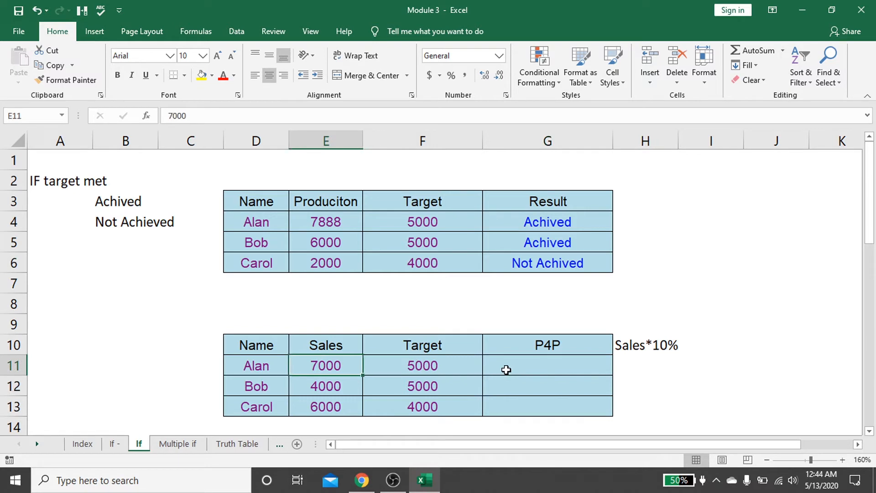
key("Right")
key("Right")
key("Right")
key("Up")
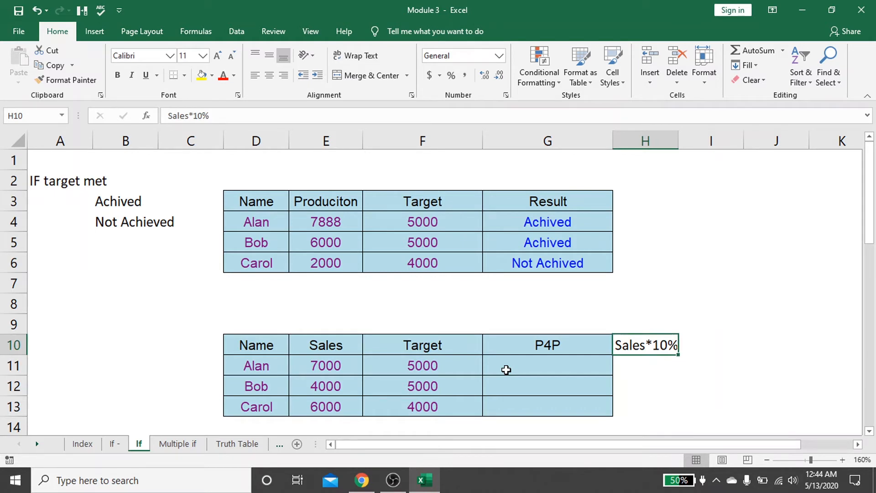
Begin an IF formula in cell G11 of the P4P column that tests whether E11>F11
key("Left")
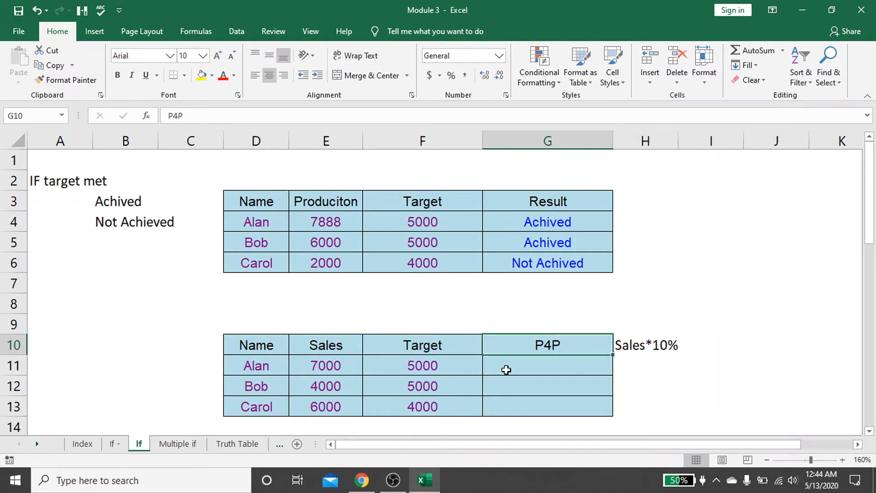
key("Down")
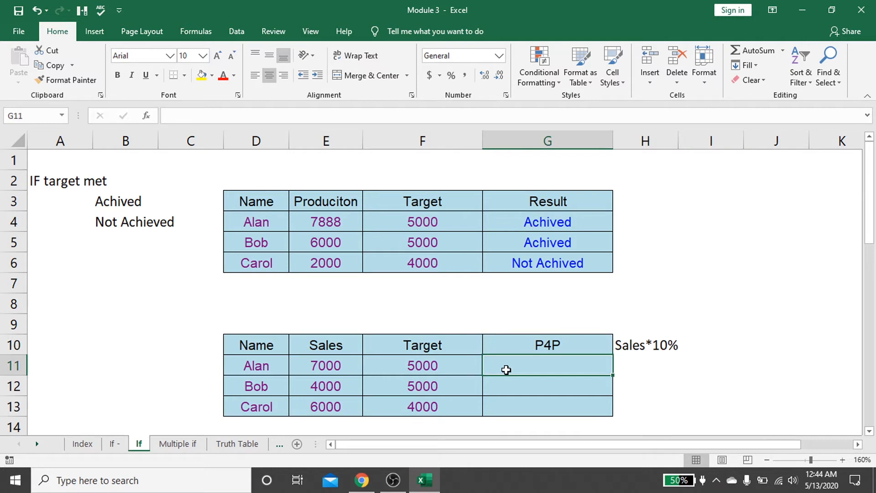
type("=")
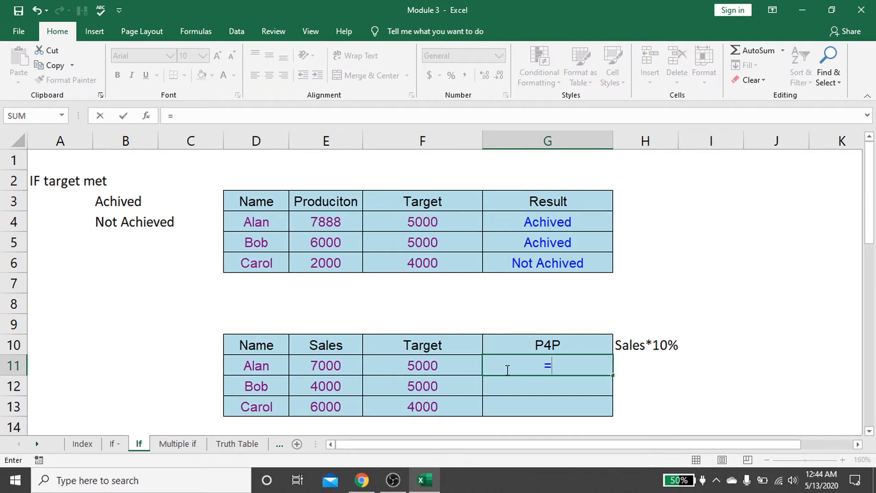
type("IF(")
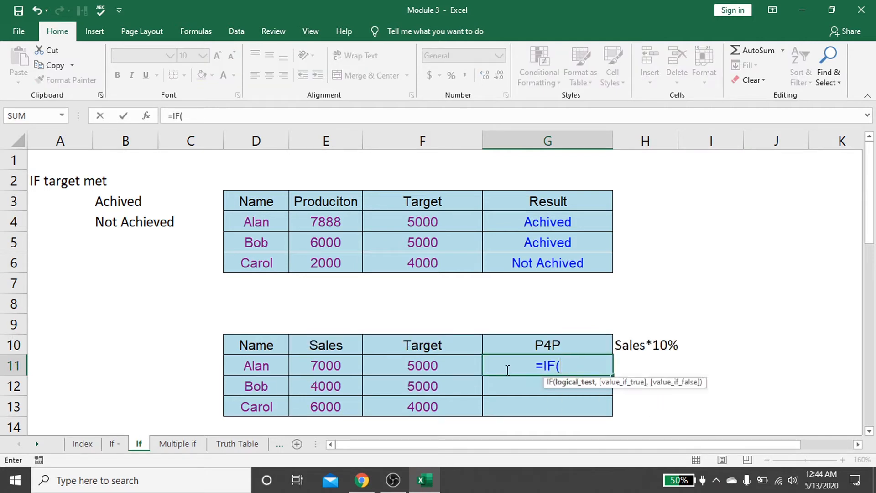
key("Left")
key("Left")
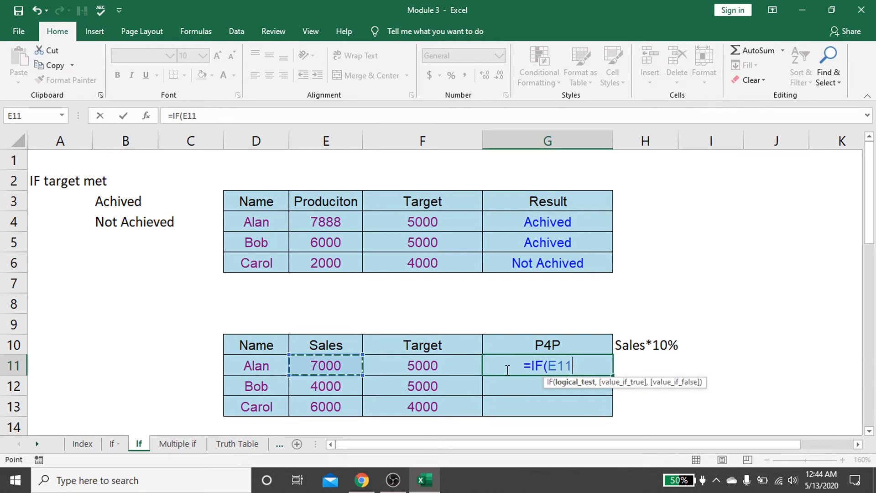
type(">")
key("Left")
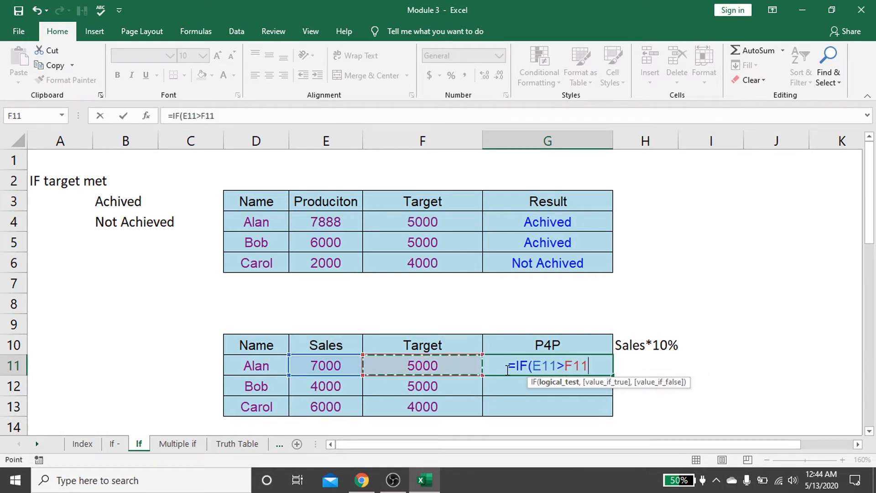
type(",")
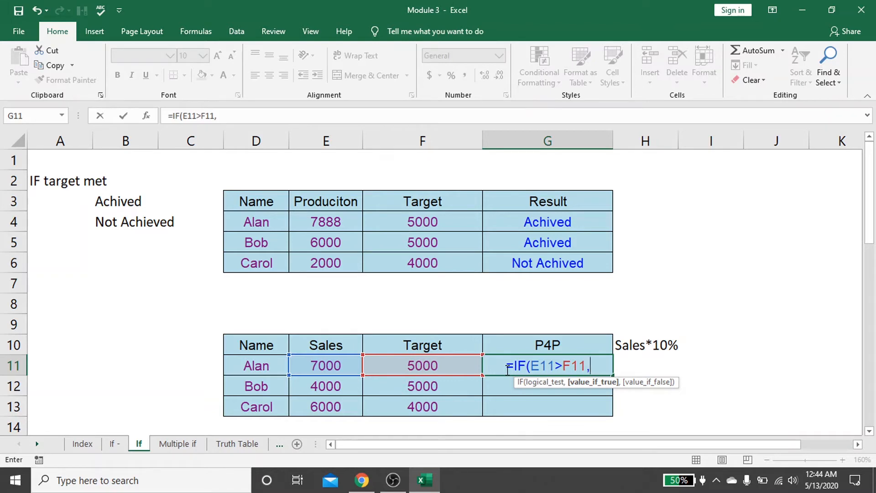
Add F11*10% as the true value of the G11 IF formula
type("\"")
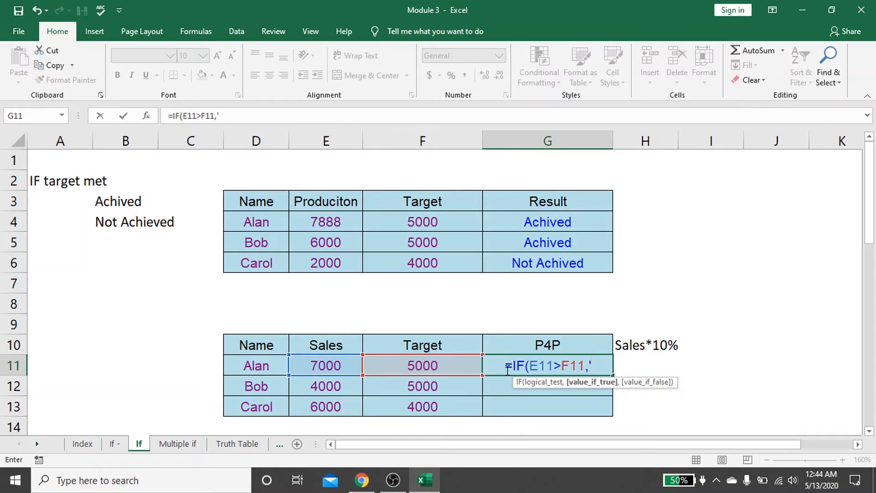
key("BackSpace")
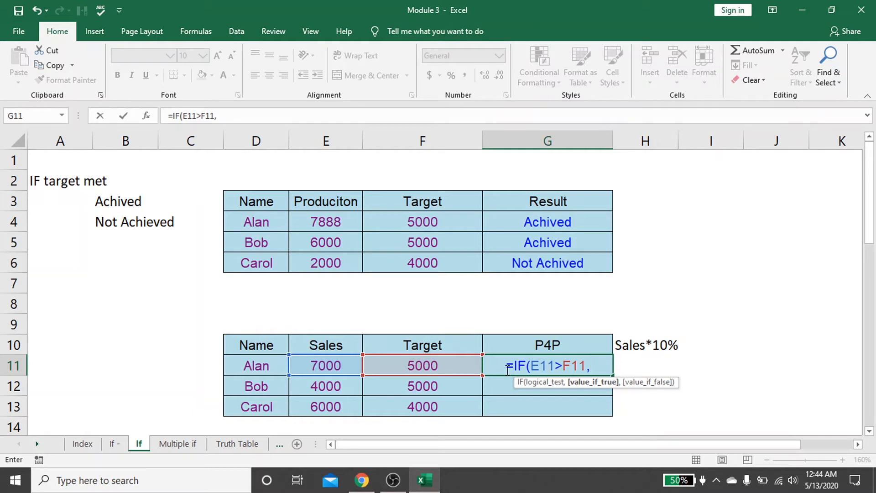
key("Left")
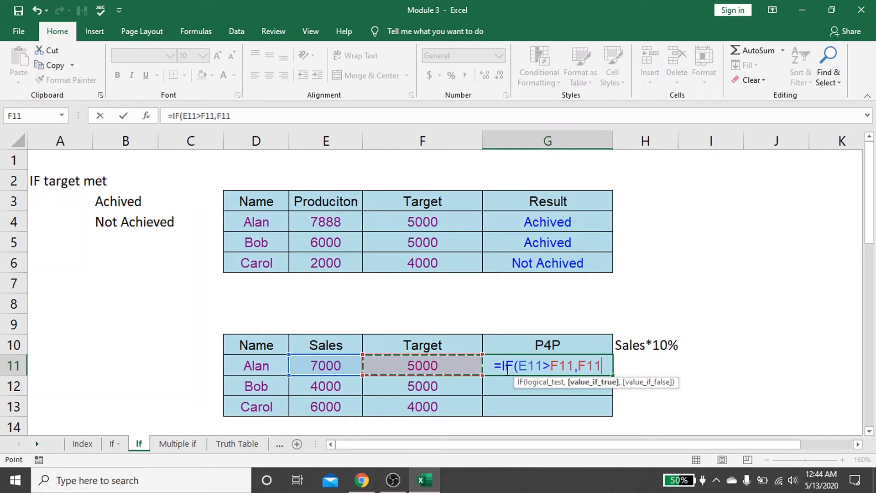
type("*")
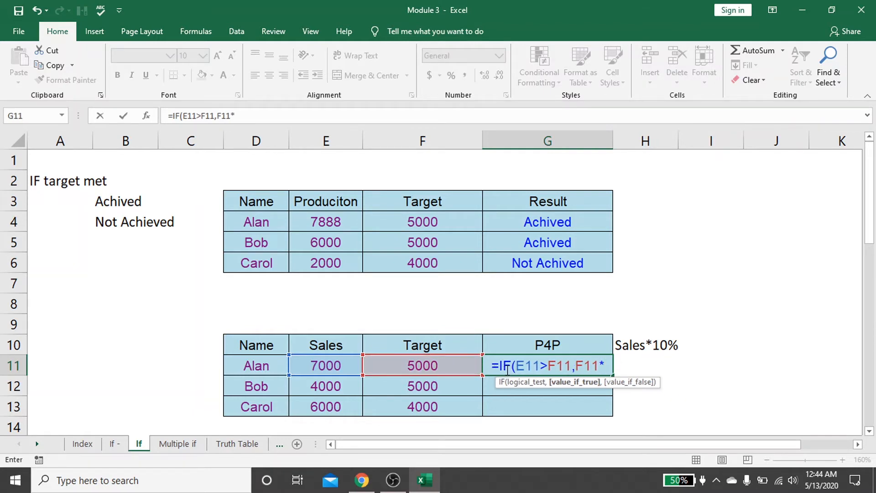
type("10%,")
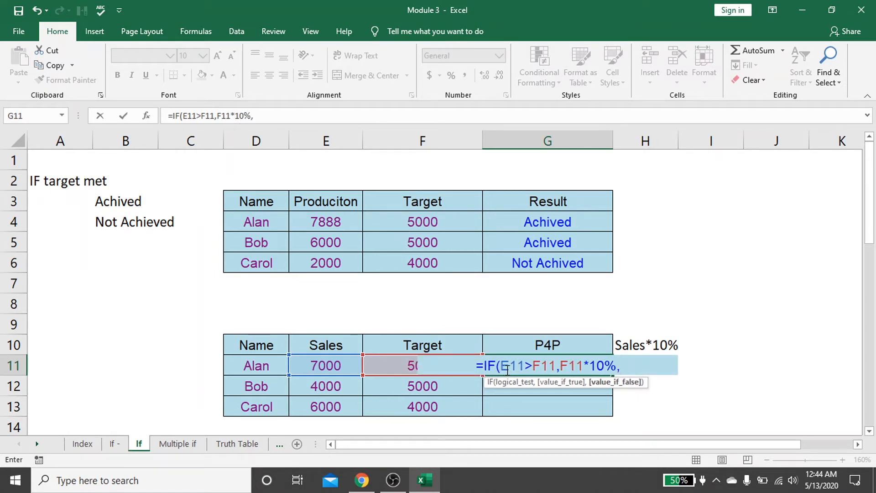
Finish the G11 formula with "Not Perform" as the false value and enter it
type("\"")
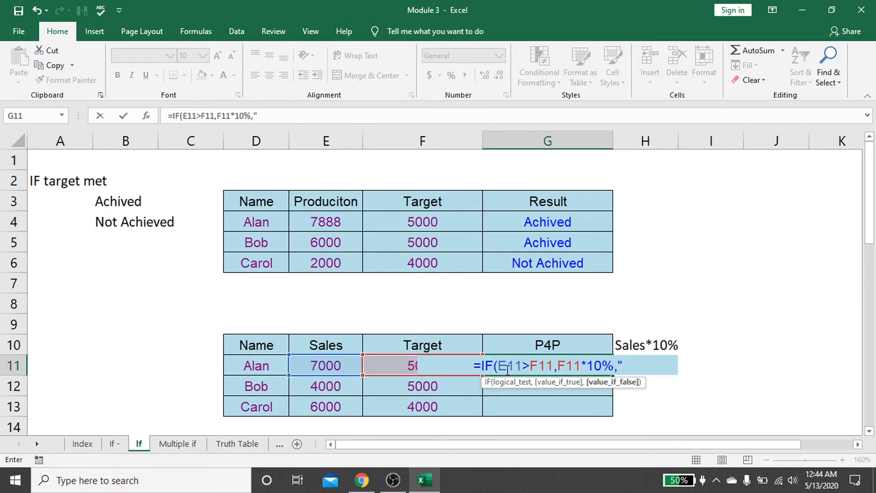
type("No")
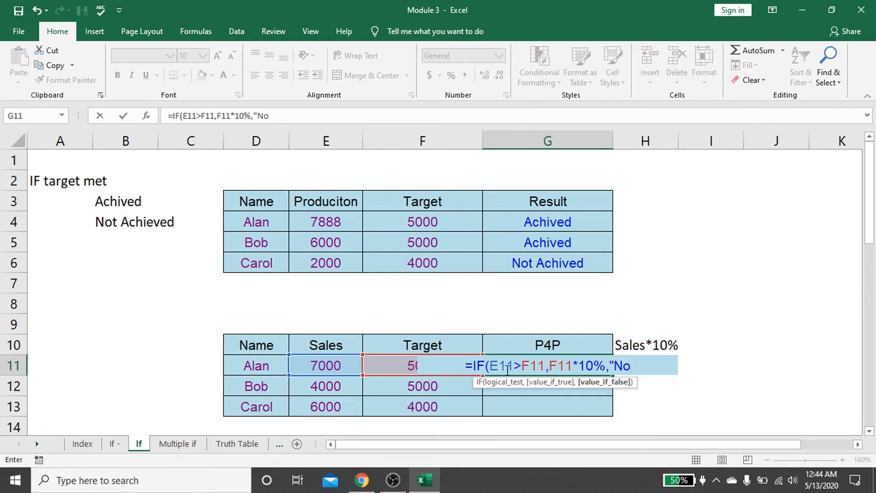
type("t Per")
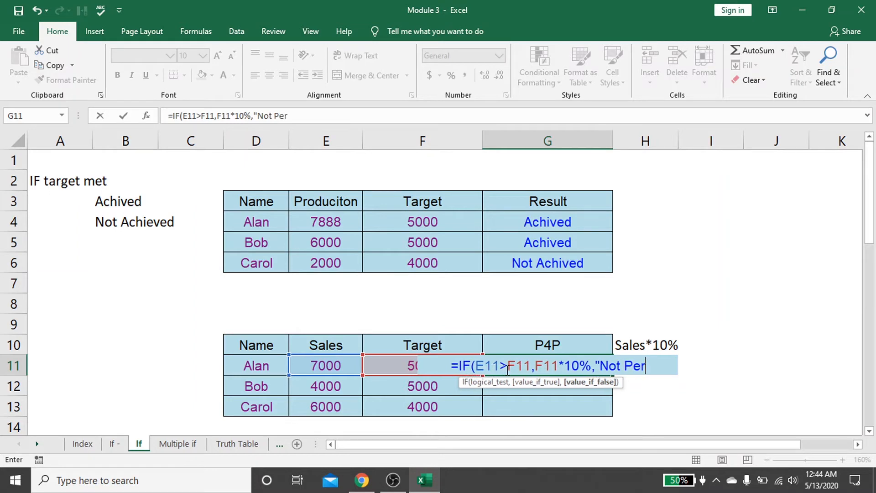
type("form")
key("BackSpace")
type("form")
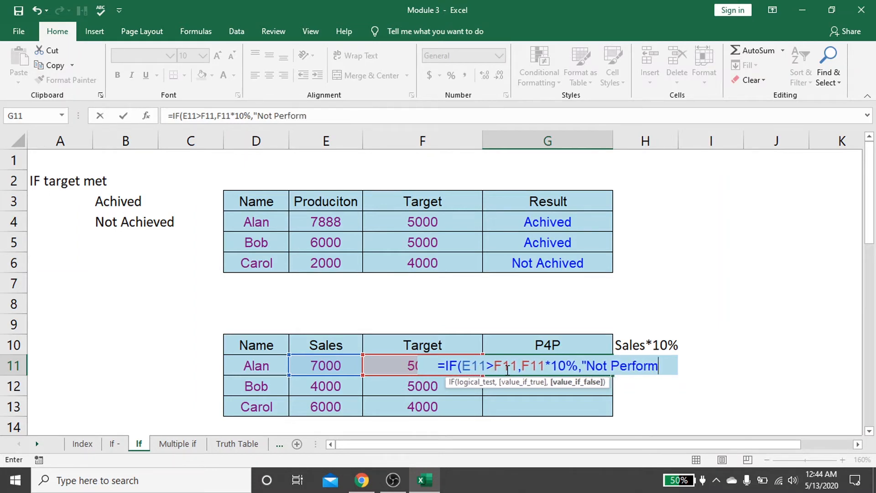
type("\"")
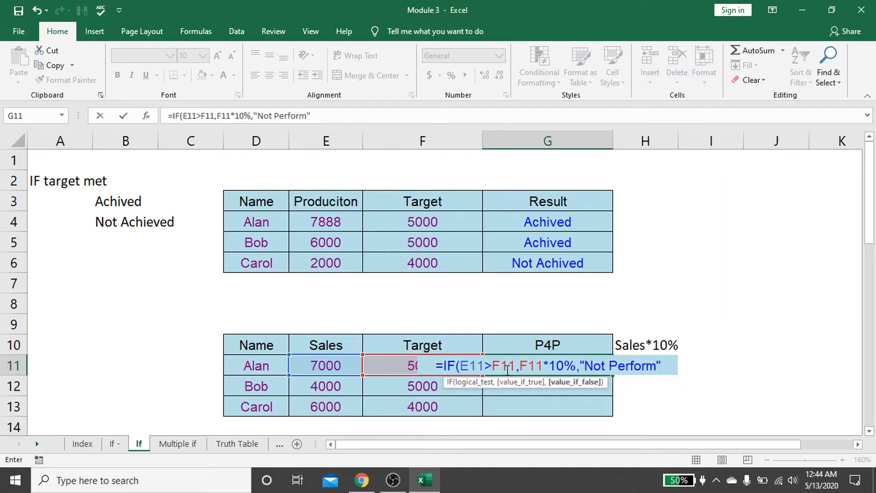
type(")")
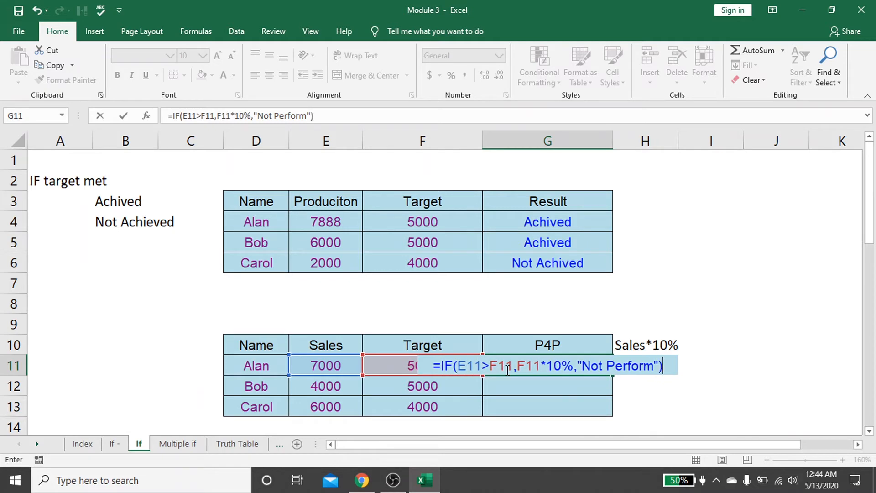
key("Return")
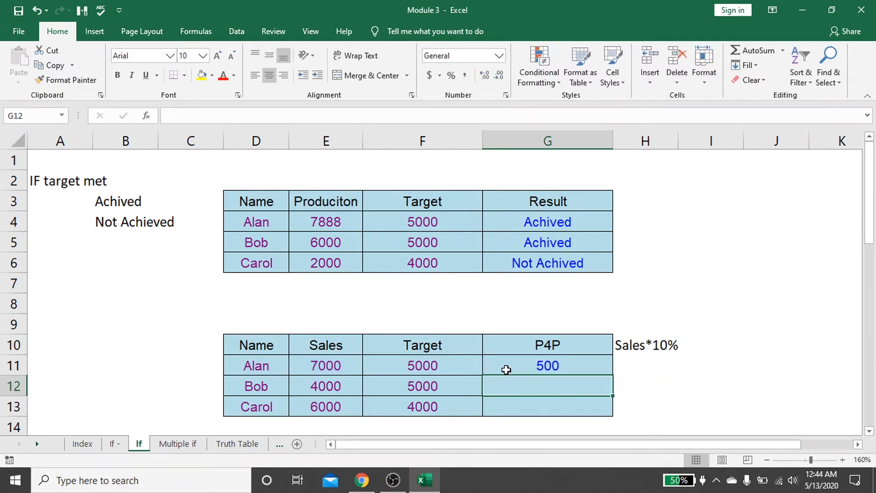
Fill the G11 formula down through G13
left_click(521, 363)
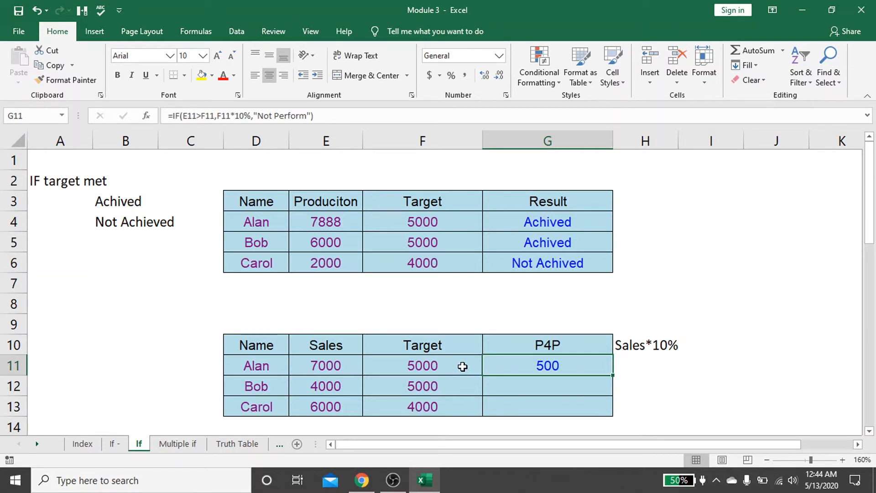
key("shift+Down")
key("shift+Down")
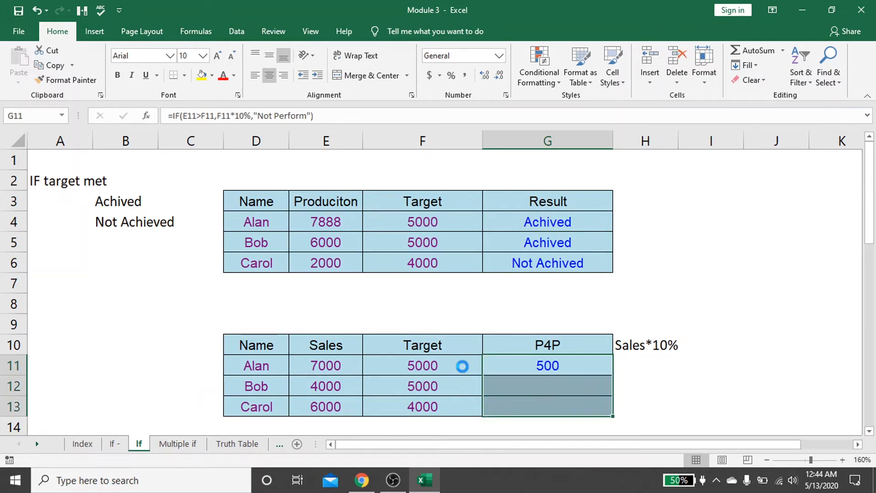
key("ctrl+d")
Check the P4P results in rows 12 and 11 against their Sales and Target values and the Sales*10% rule
key("Up")
key("Down")
key("Down")
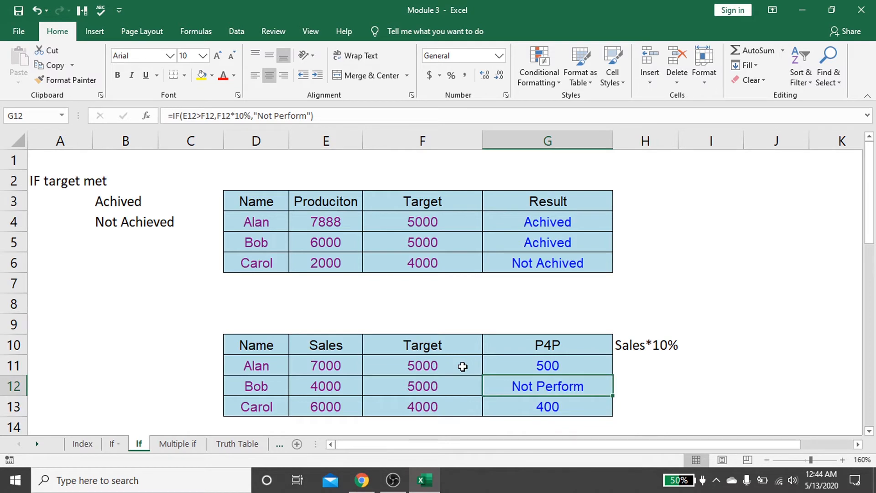
key("Left")
key("Left")
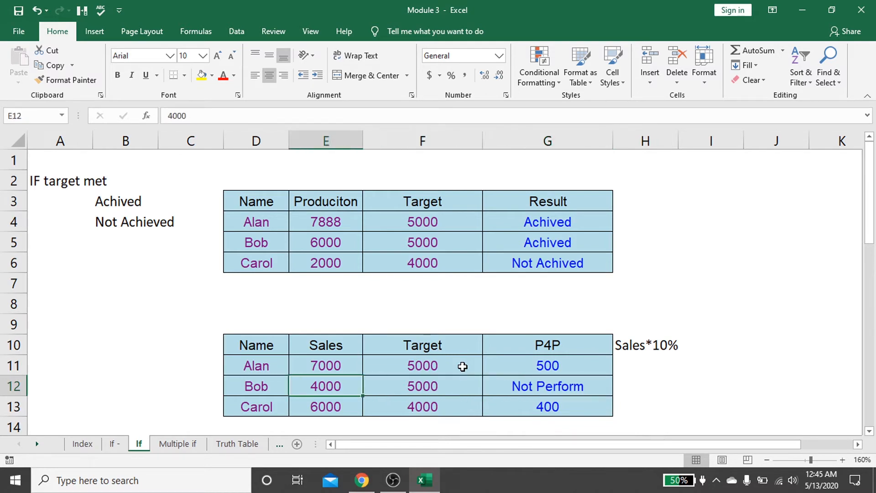
key("Right")
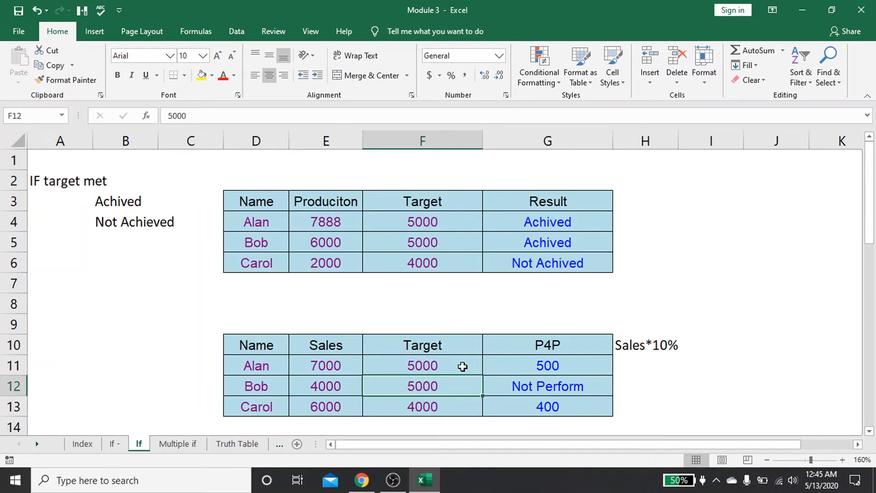
left_click(519, 366)
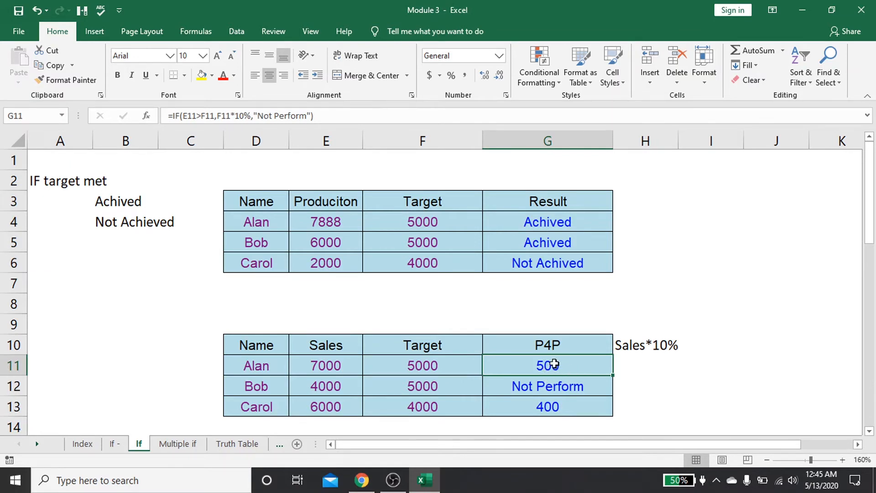
left_click(425, 364)
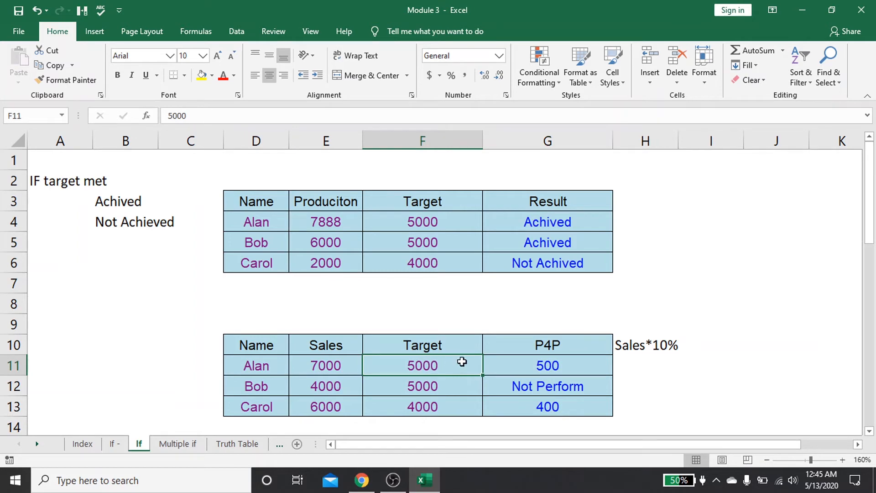
left_click(552, 365)
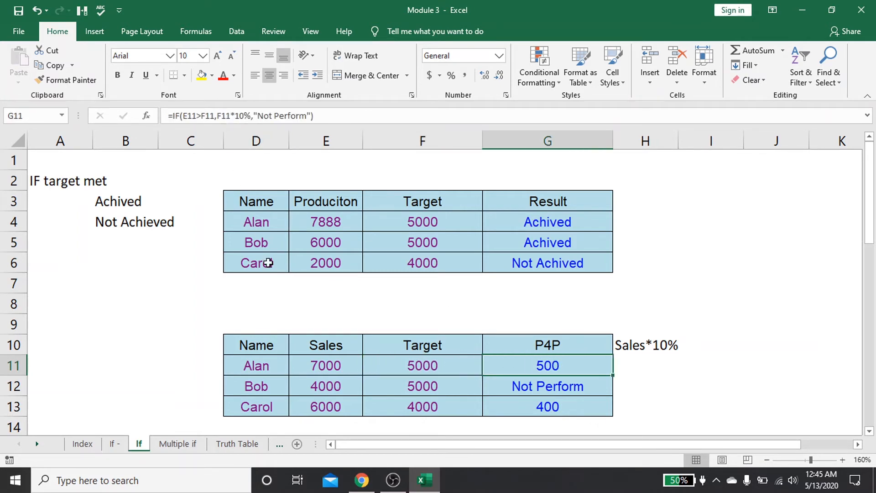
left_click(309, 357)
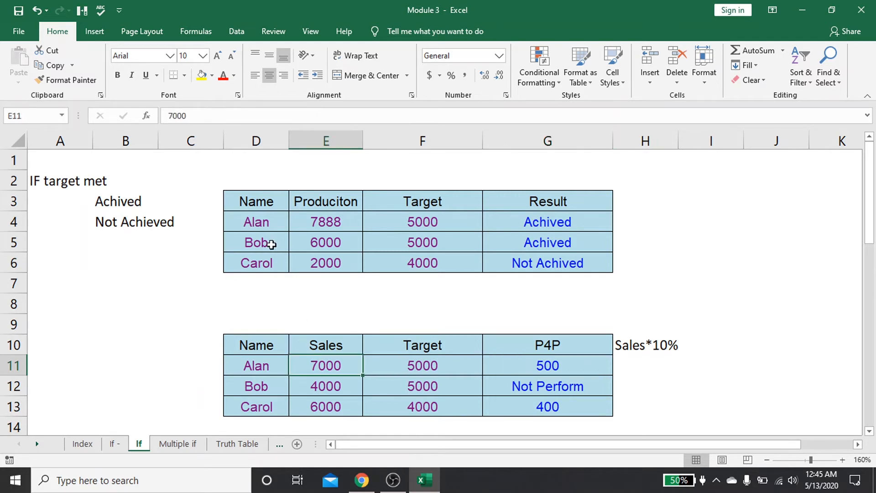
left_click(575, 370)
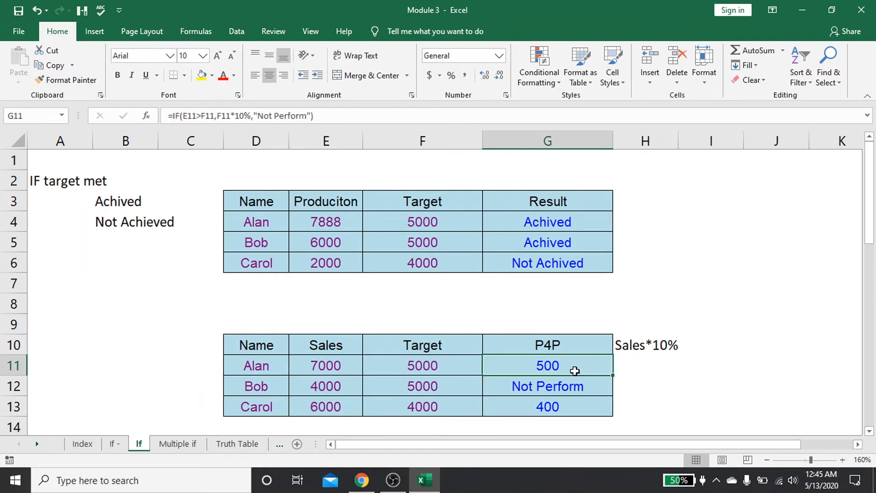
Correct the true value in the G11 formula to E11*10% so the P4P is based on Sales, and enter it
left_click(229, 115)
key("BackSpace")
key("BackSpace")
key("BackSpace")
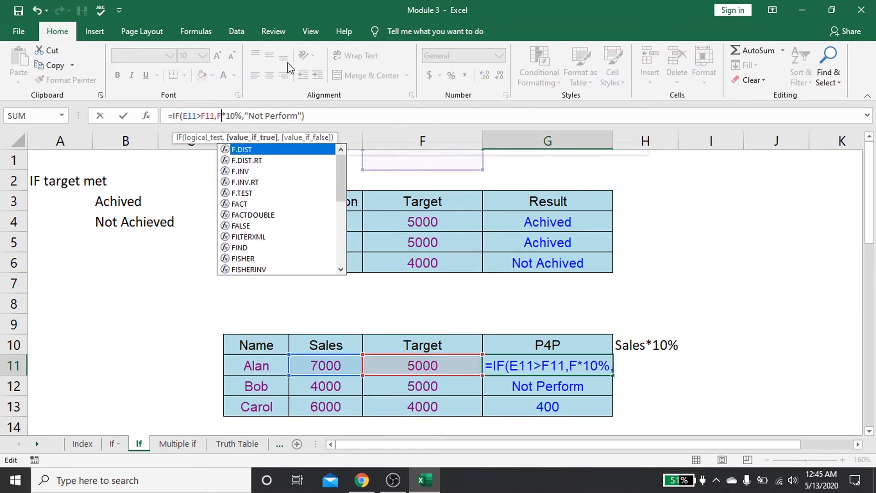
left_click(329, 367)
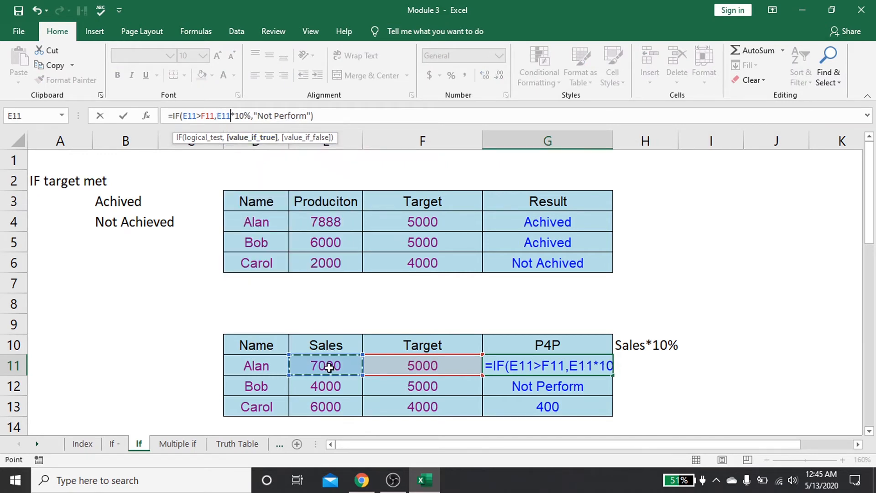
key("ctrl+Return")
Fill the corrected G11 formula down through G13 and check the row 11 result against its target
key("shift+Down")
key("shift+Down")
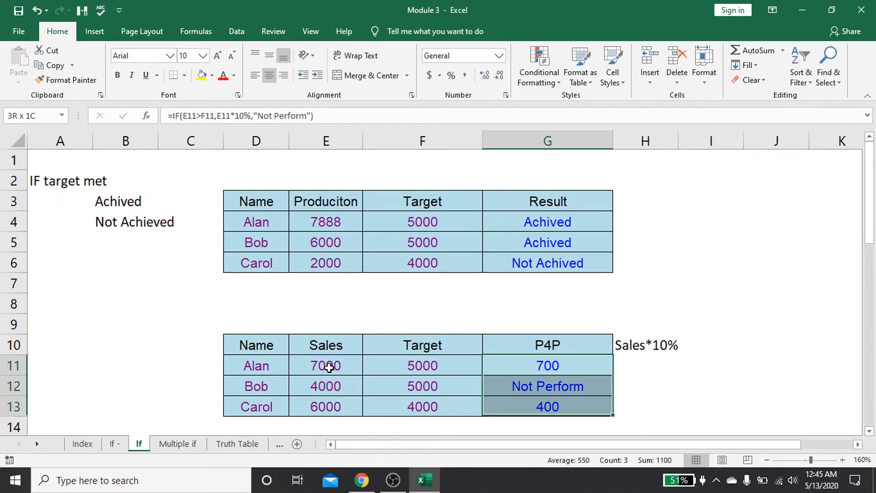
key("ctrl+d")
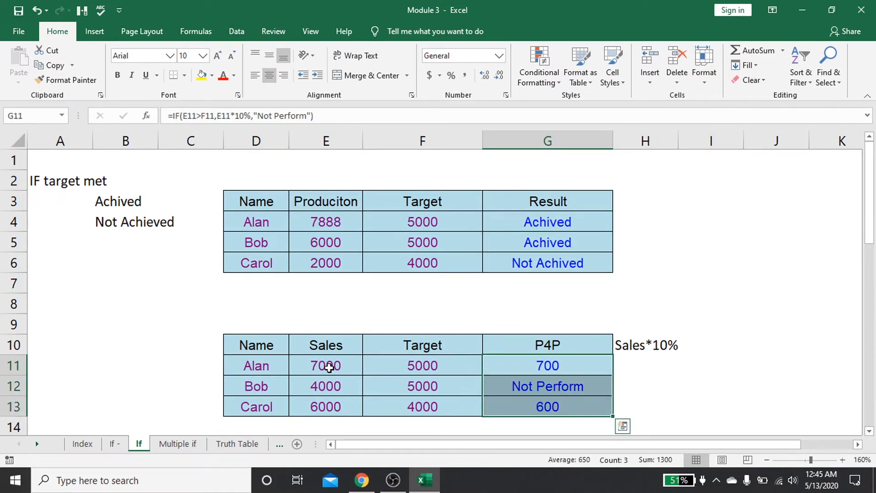
key("Down")
key("Up")
key("Up")
key("Left")
key("Down")
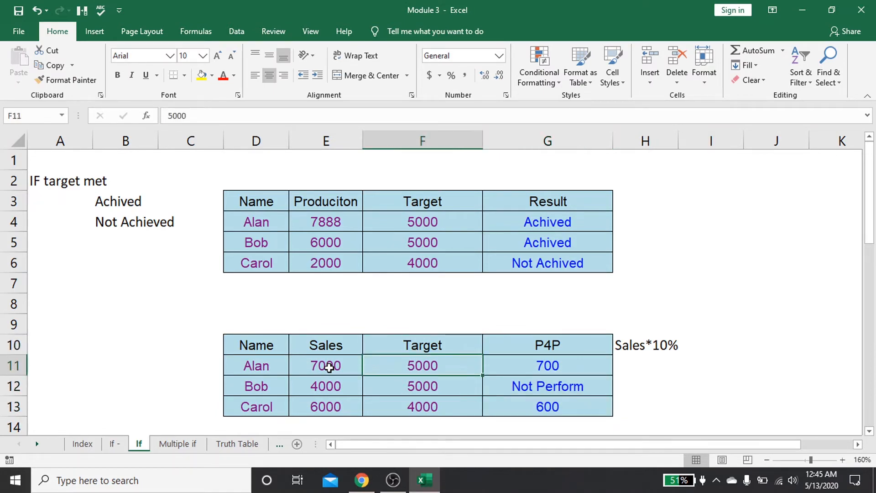
key("Right")
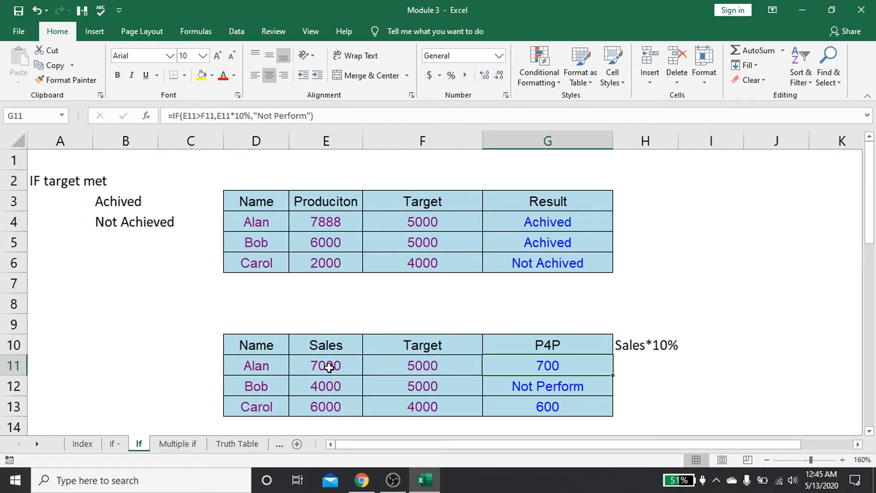
Examine the product discount table below the P4P table and its Special Offer, order value and 10% rules, ending at G22
key("Down")
key("Down")
key("Down")
key("Down")
key("Down")
key("Down")
key("Down")
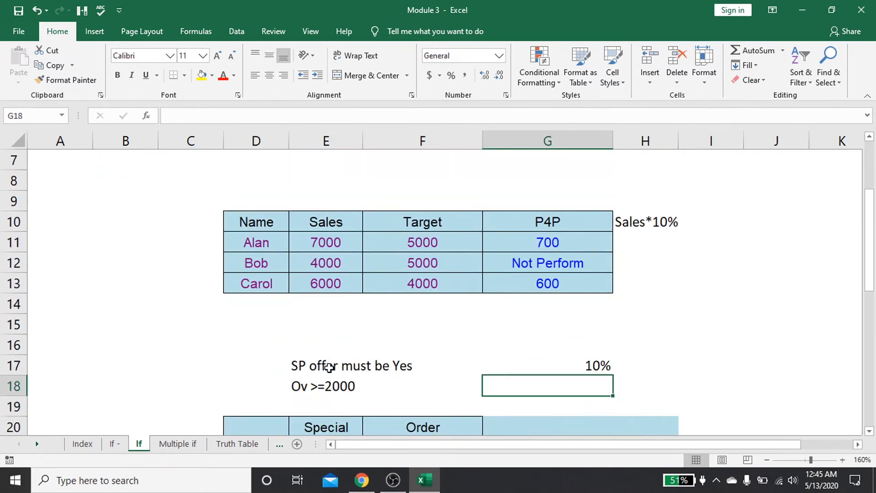
key("Up")
key("Down")
key("Down")
key("Down")
key("Down")
key("Down")
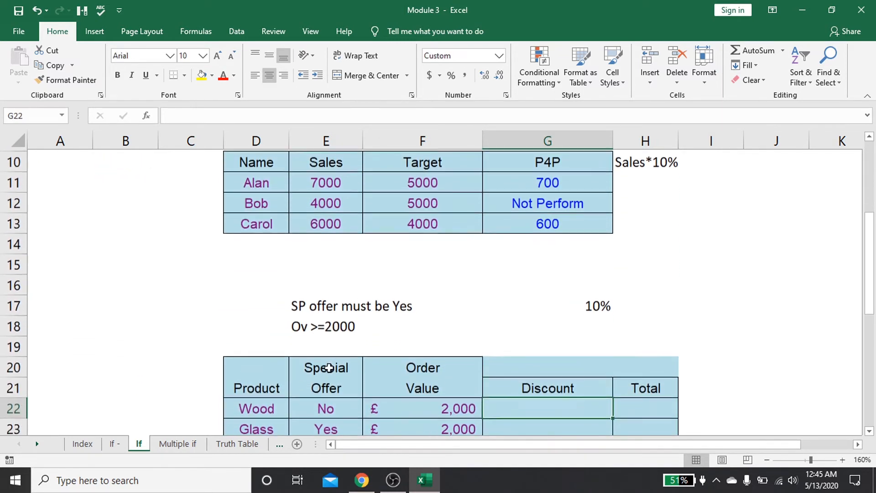
key("Down")
key("Down")
key("Up")
key("Up")
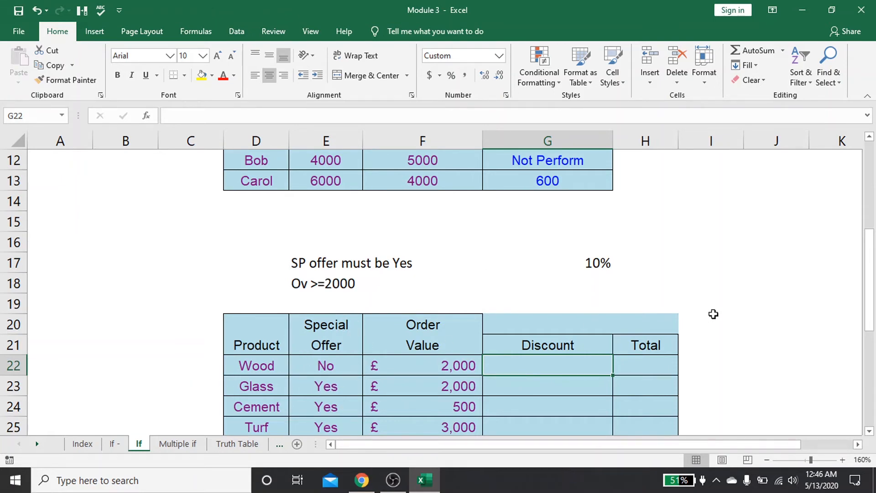
left_click_drag(873, 285, 872, 293)
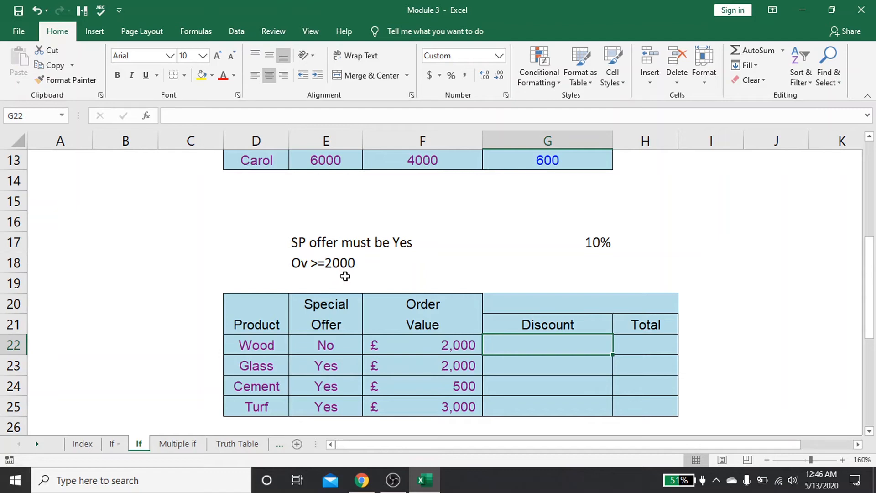
Start an IF formula in Discount cell G22 that tests whether the Special Offer in E22 equals "yes"
type("=IF(")
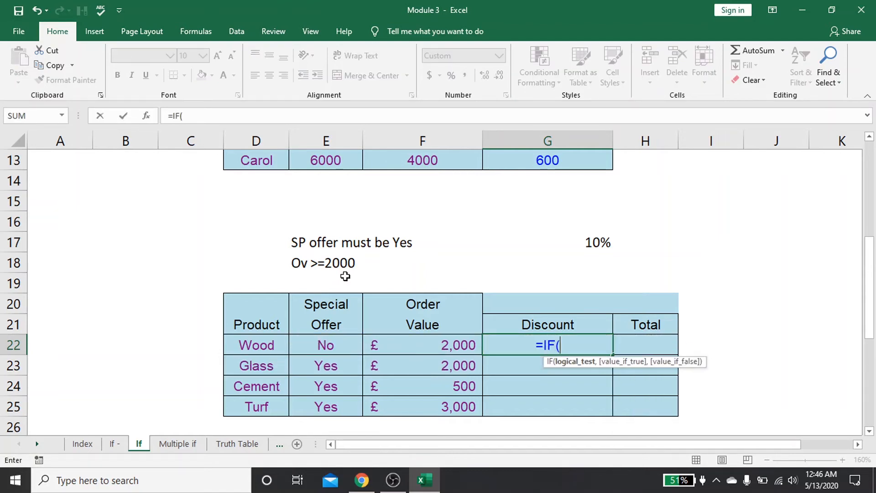
key("Left")
key("Left")
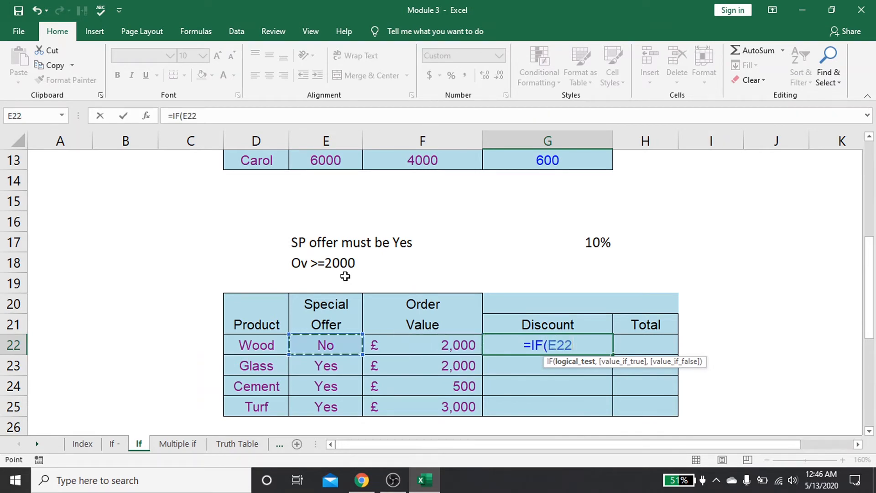
type("=")
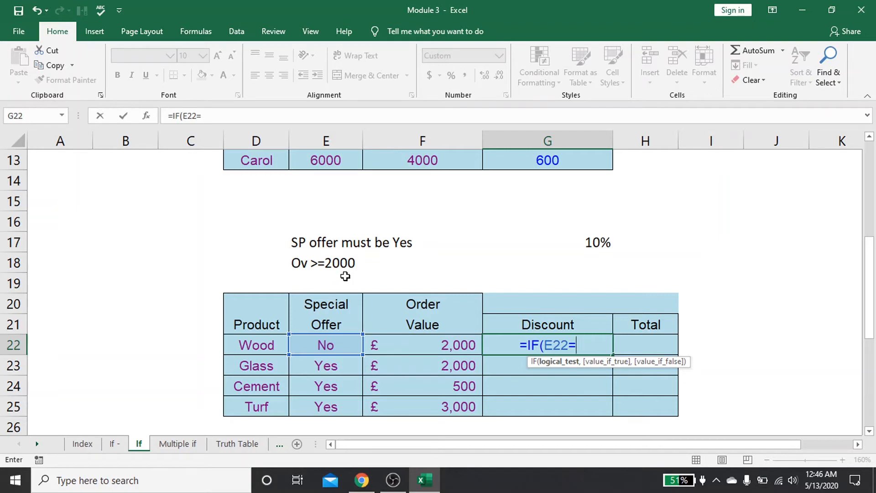
type("\"yes")
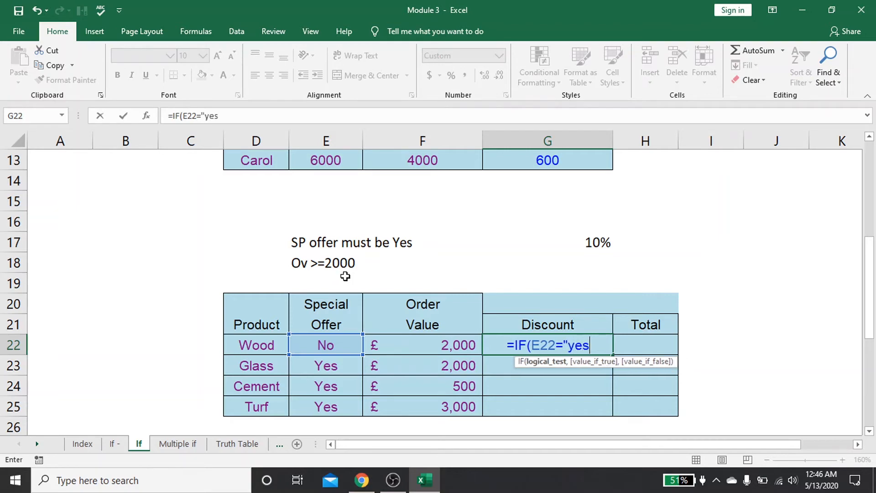
type("\"")
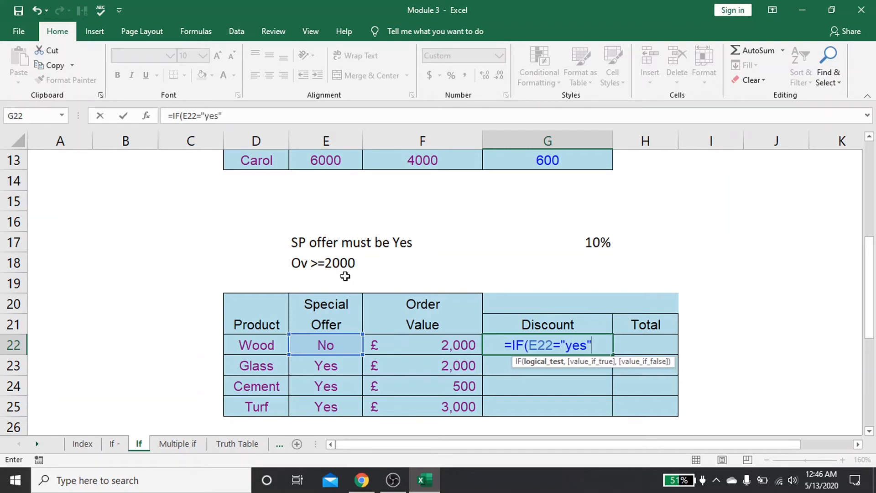
Nest a second IF as the true value in the G22 formula, testing whether the order value F22>=2000
type(",if")
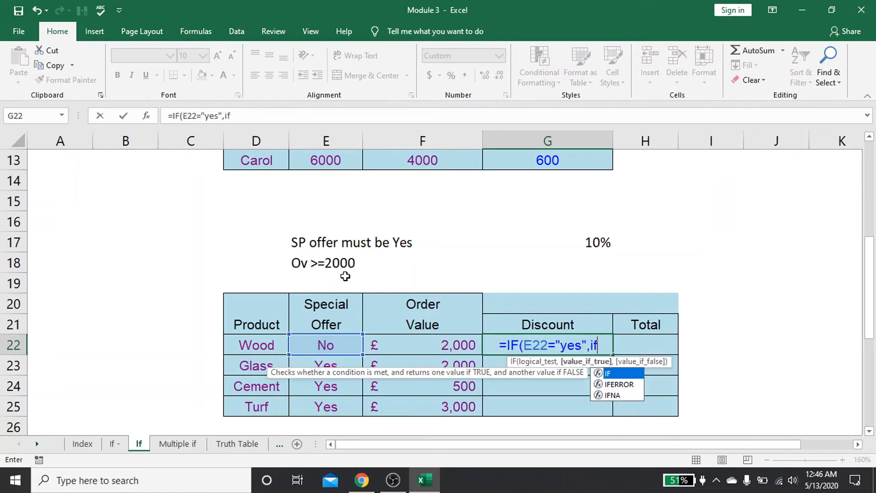
key("Tab")
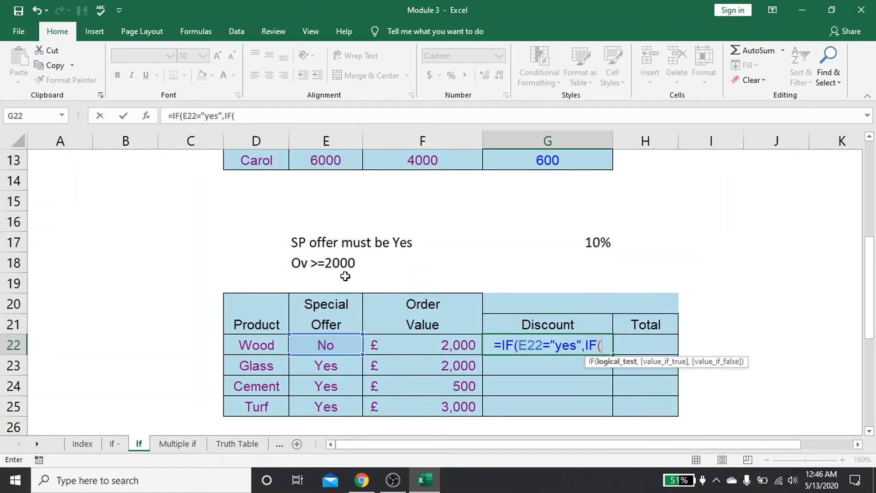
key("Left")
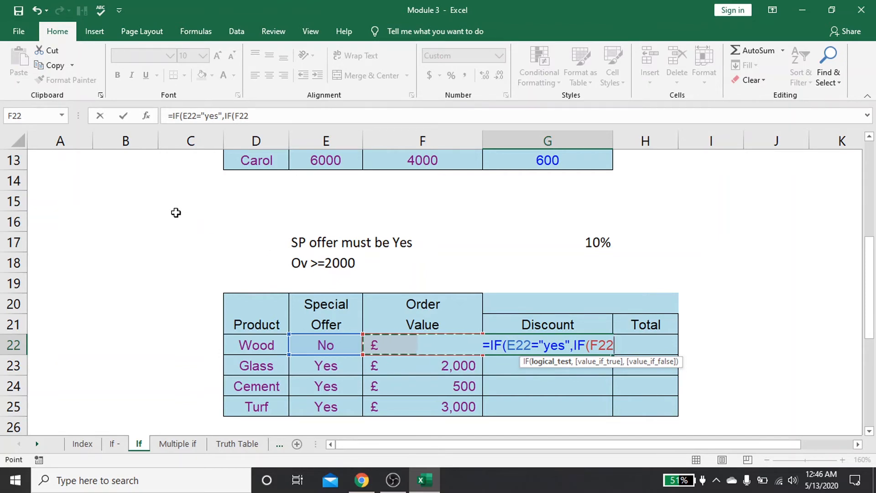
type(">")
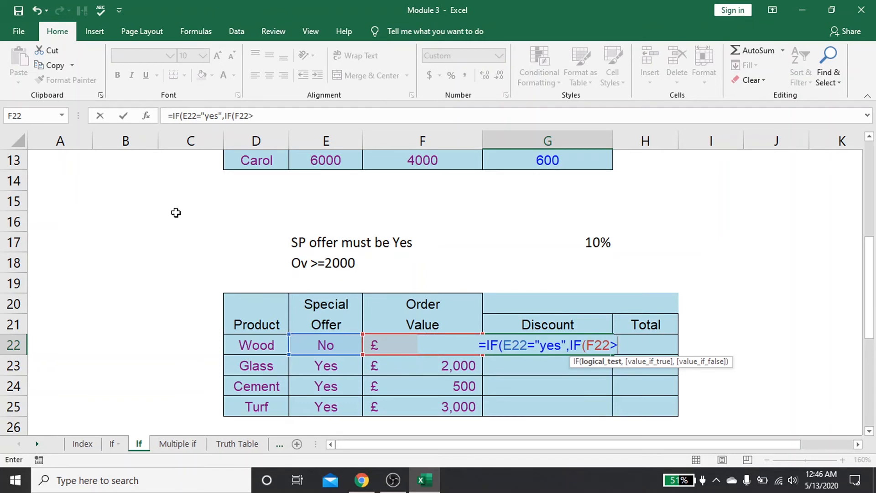
type("=")
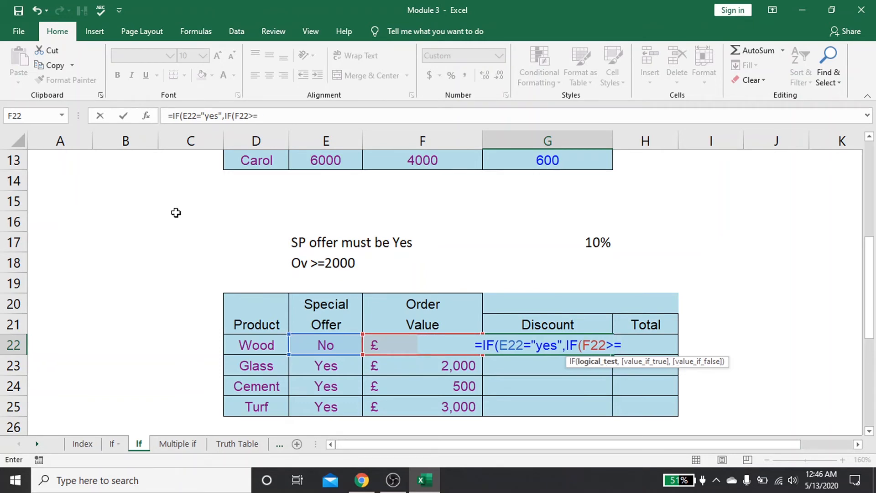
type("2000,")
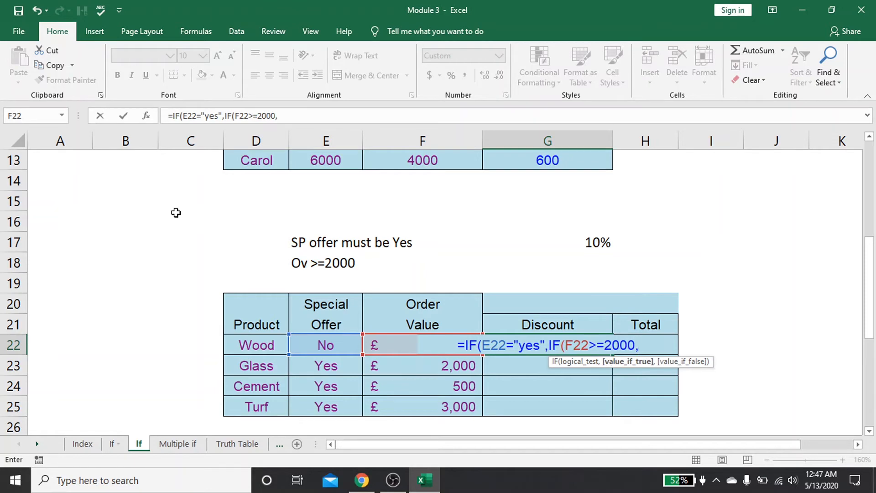
Give the nested IF the true value F22*10%, close both functions without a false value, and enter the G22 formula
key("Left")
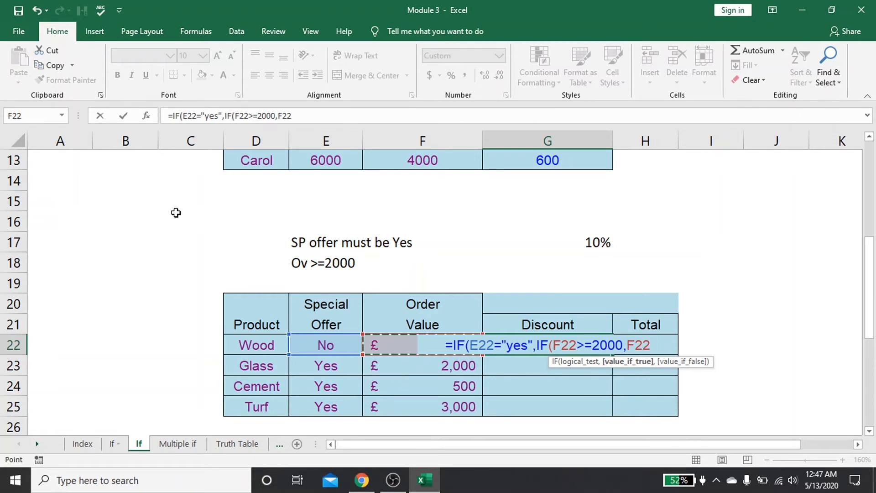
type("*")
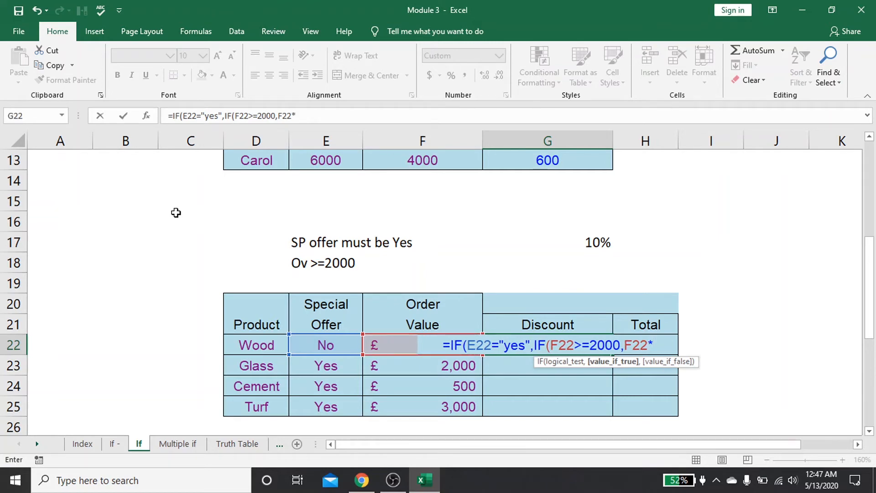
type("10")
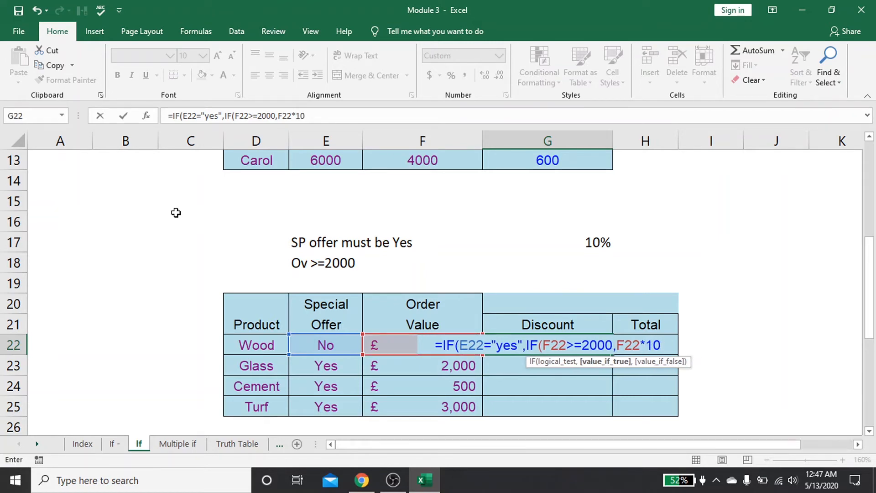
type("%))")
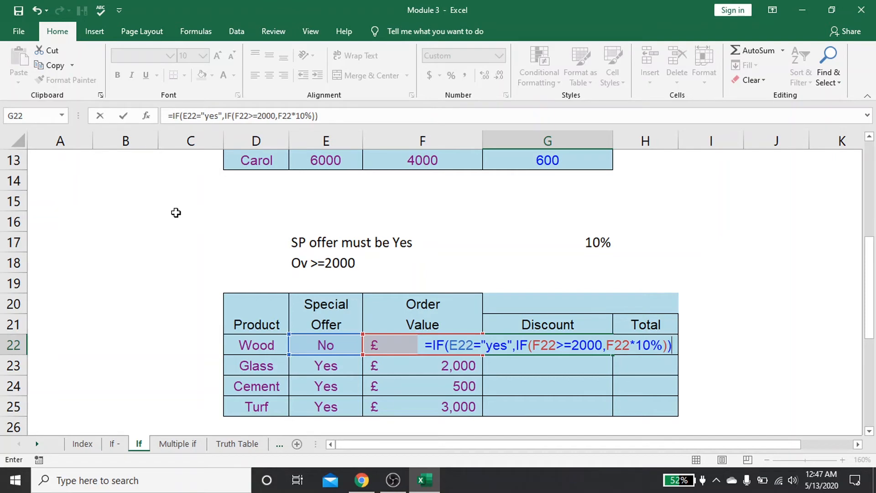
key("Return")
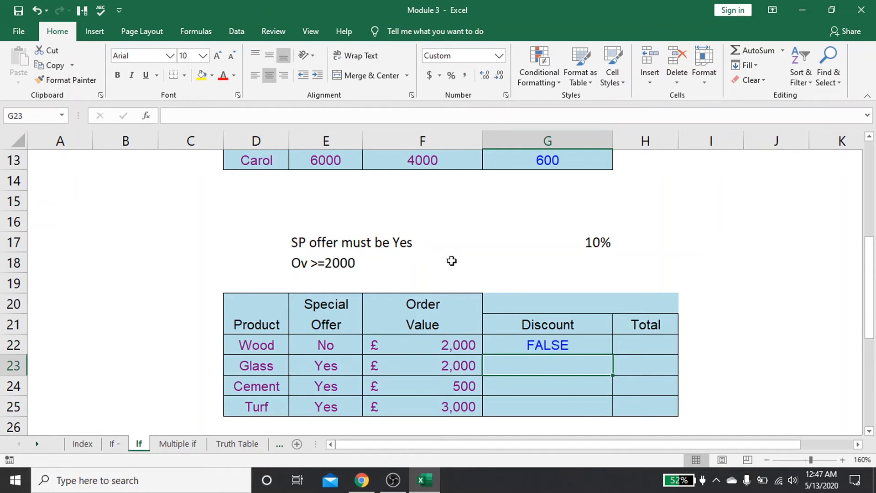
Check the Special Offer value in E22 and fill the G22 discount formula down through G25
left_click(341, 347)
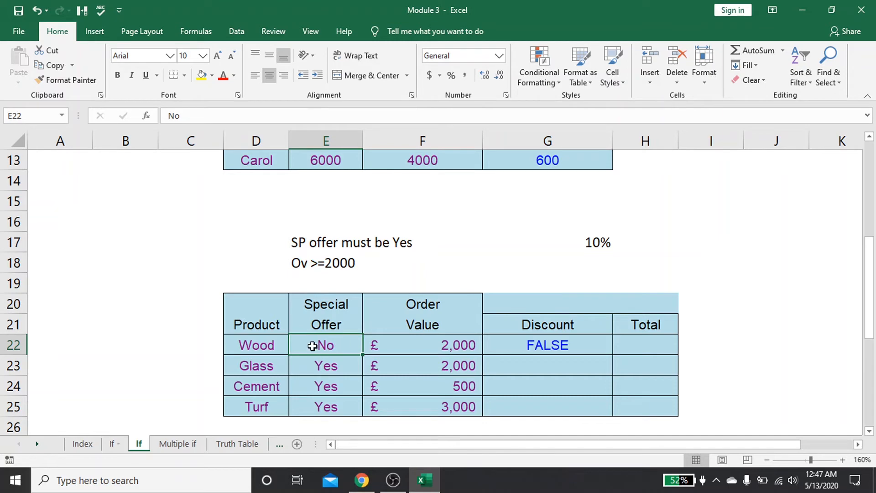
left_click(555, 346)
key("shift+Down")
key("shift+Down")
key("shift+Down")
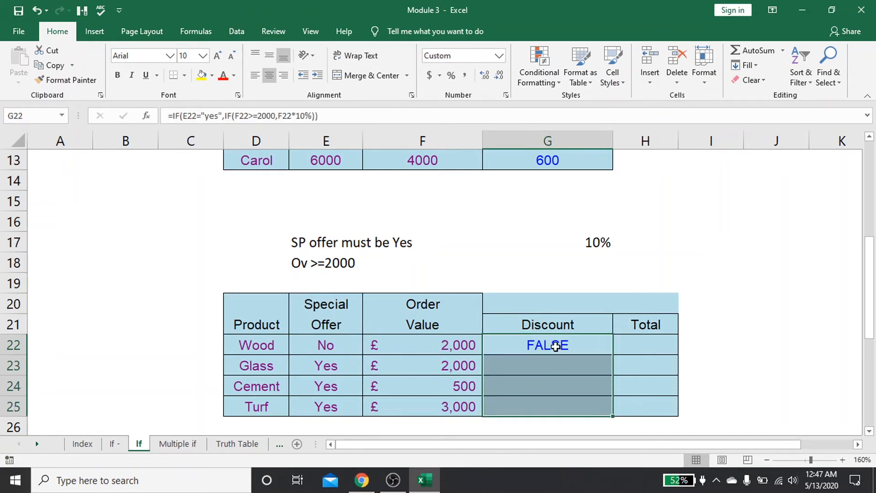
key("ctrl+d")
Check the filled discounts in rows 23 to 25 against the Special Offer and Order Value conditions
key("Down")
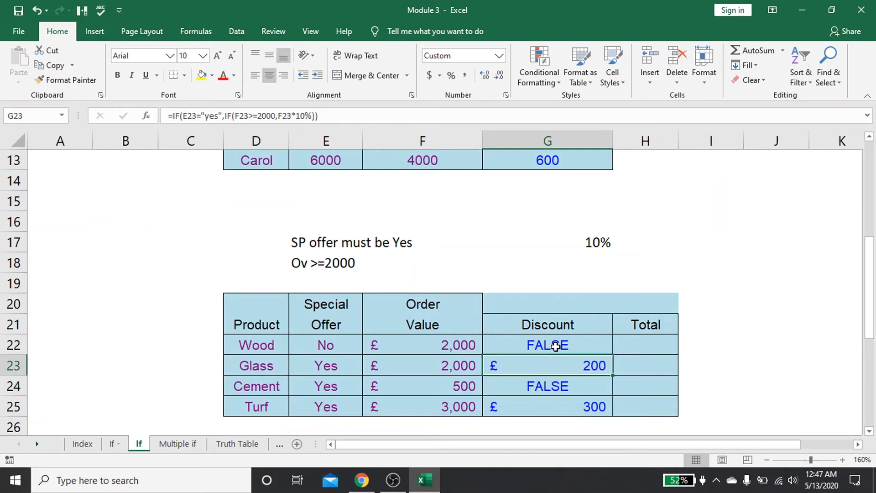
key("Down")
key("Left")
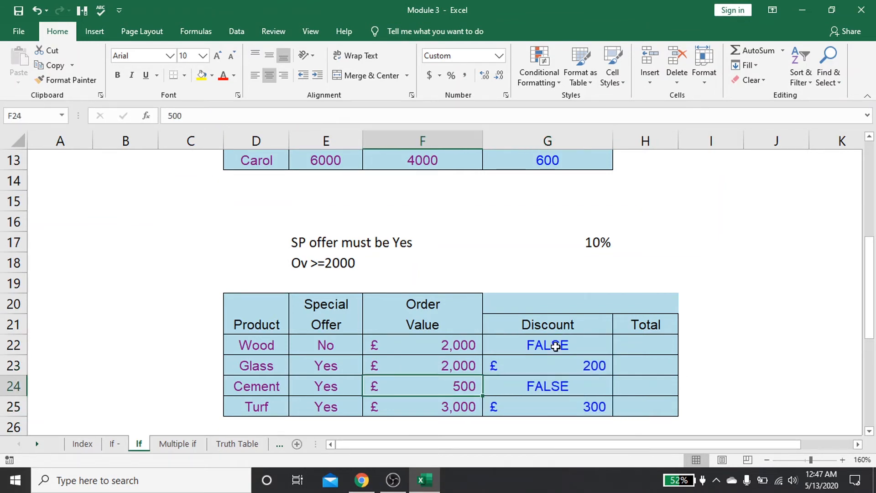
key("Down")
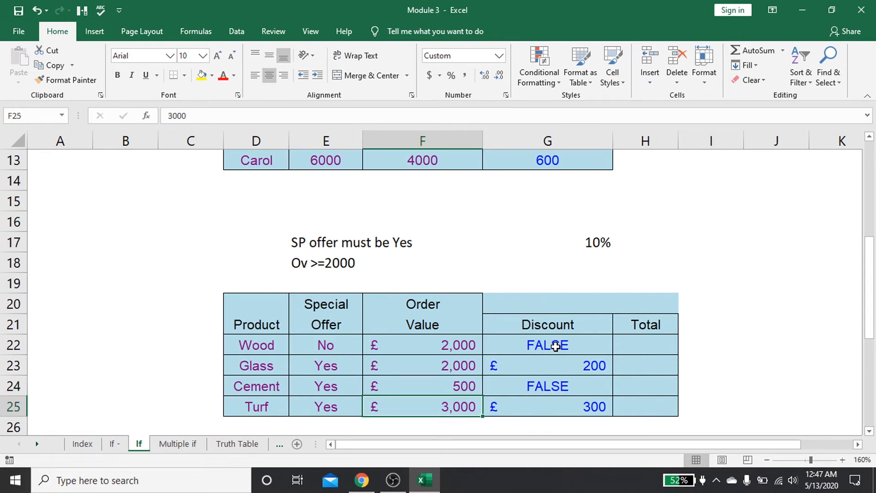
key("Left")
key("Right")
key("Right")
key("Left")
key("Left")
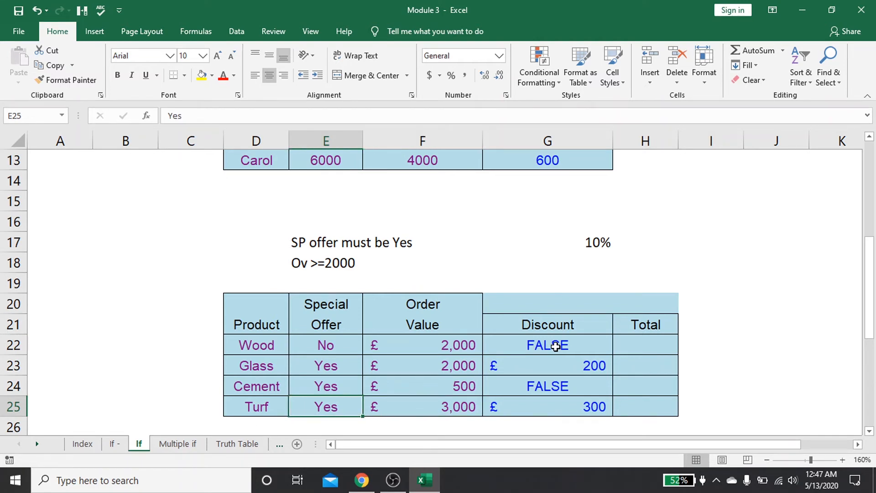
key("Right")
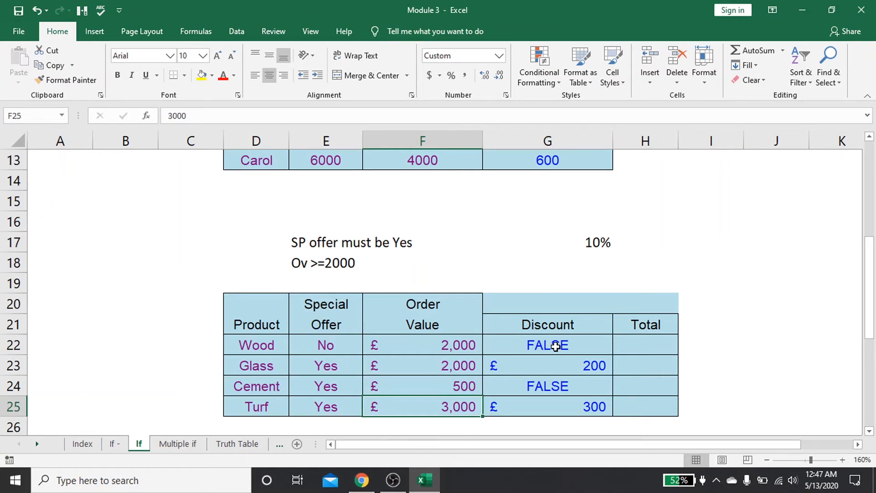
Enter the formula =G22-F22 in the Total cell H22 for Wood
key("Right")
key("Right")
key("Up")
key("Up")
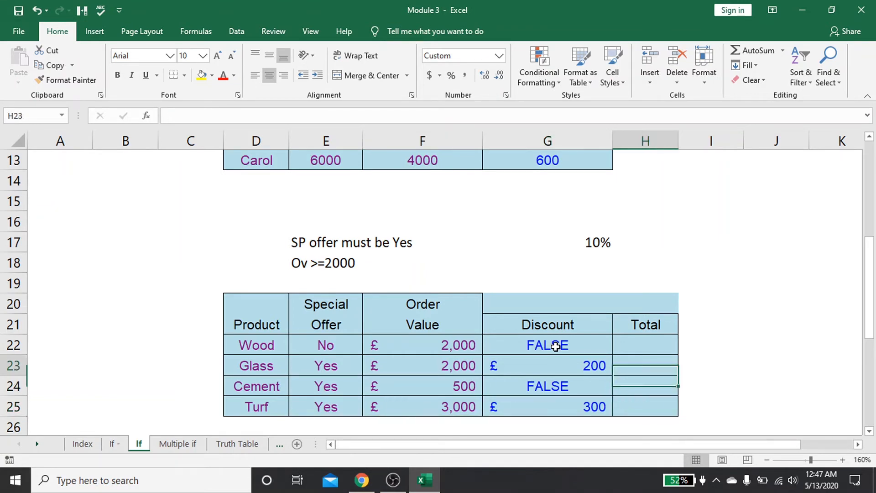
key("Up")
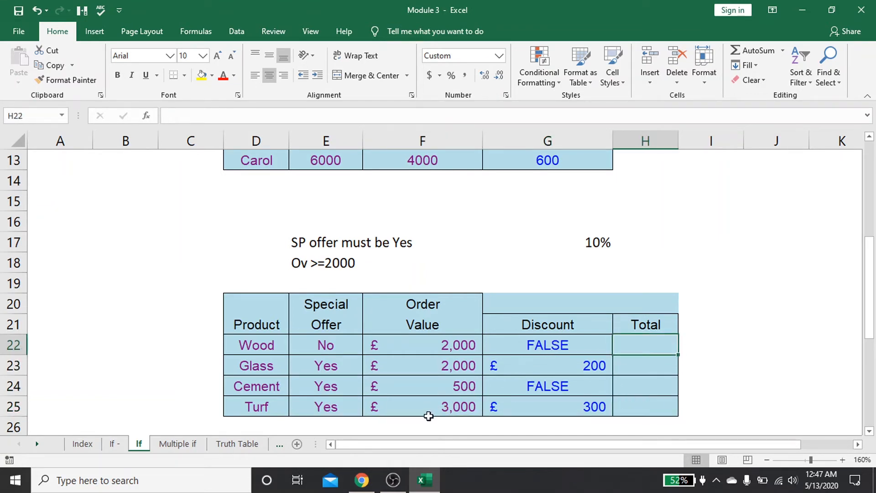
type("=")
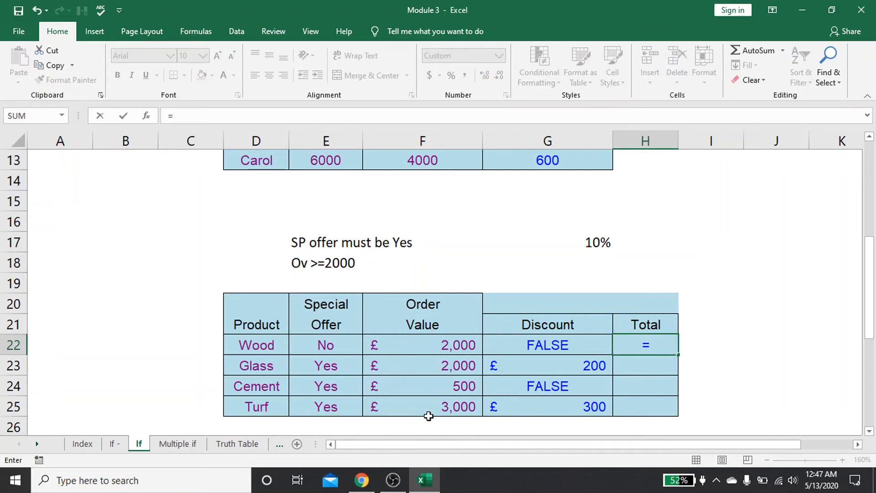
key("Left")
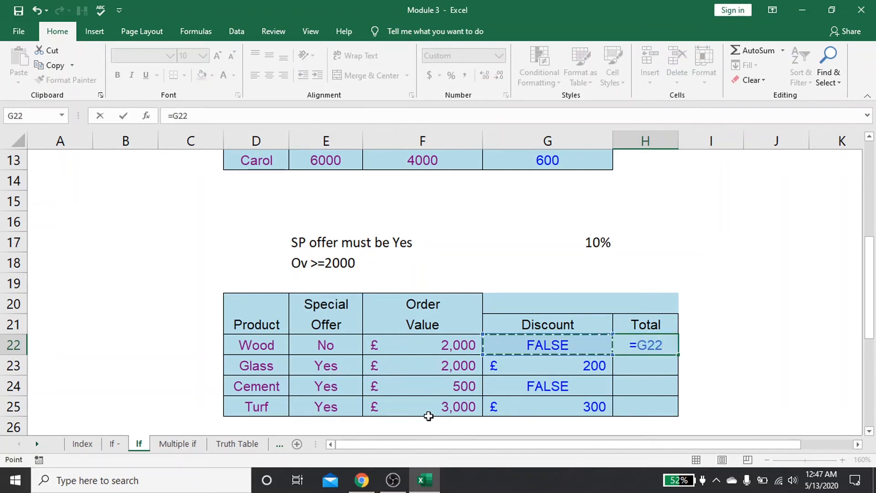
type("-")
key("Left")
key("Left")
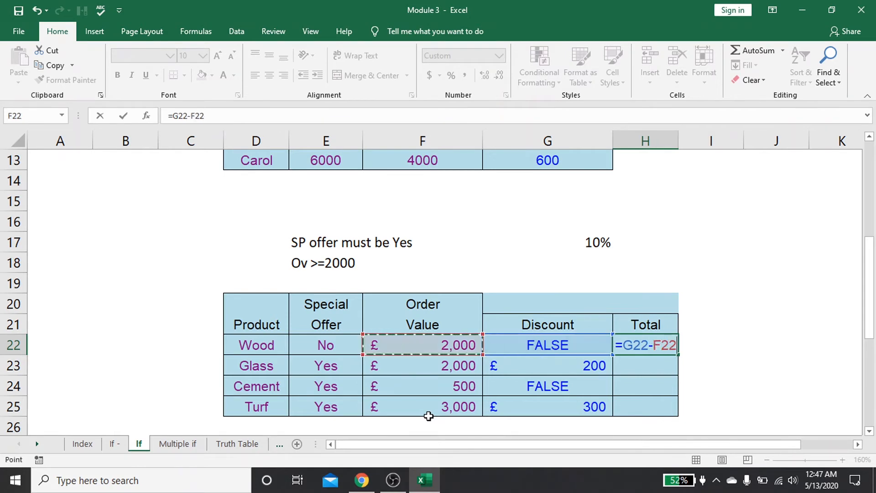
key("Return")
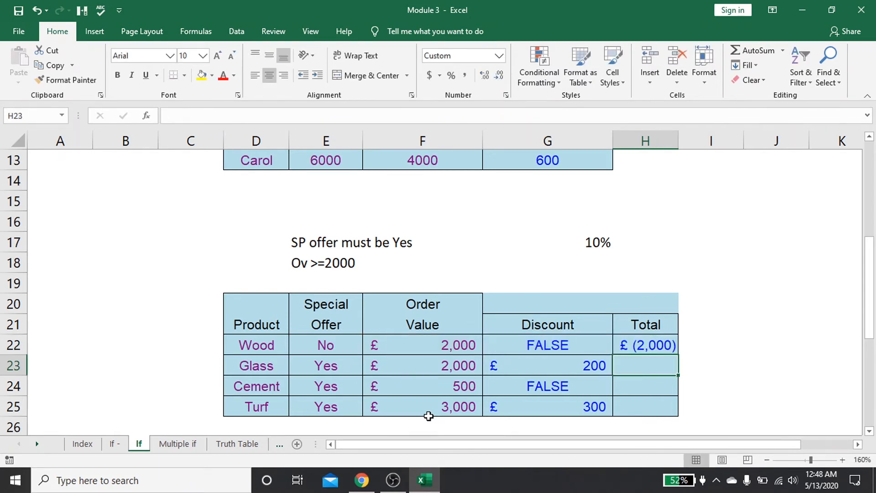
Fill the H22 Total formula down through H25
key("Up")
key("shift+Down")
key("shift+Down")
key("shift+Down")
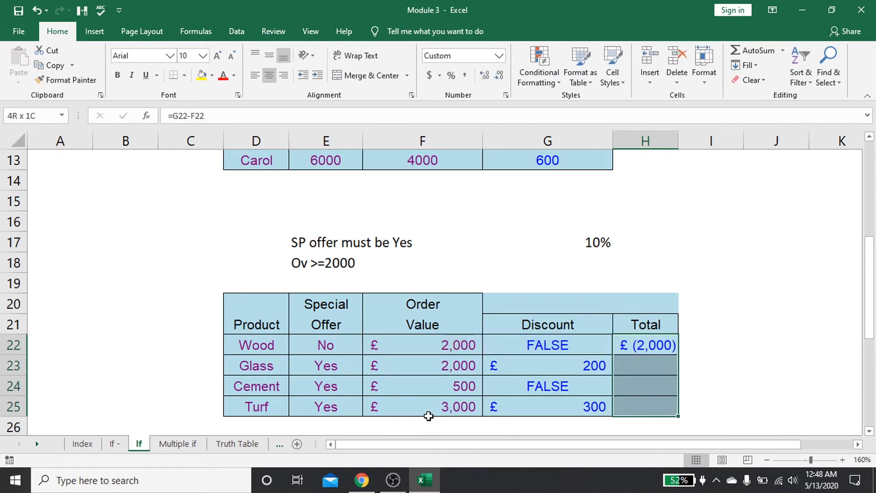
key("ctrl+d")
key("Up")
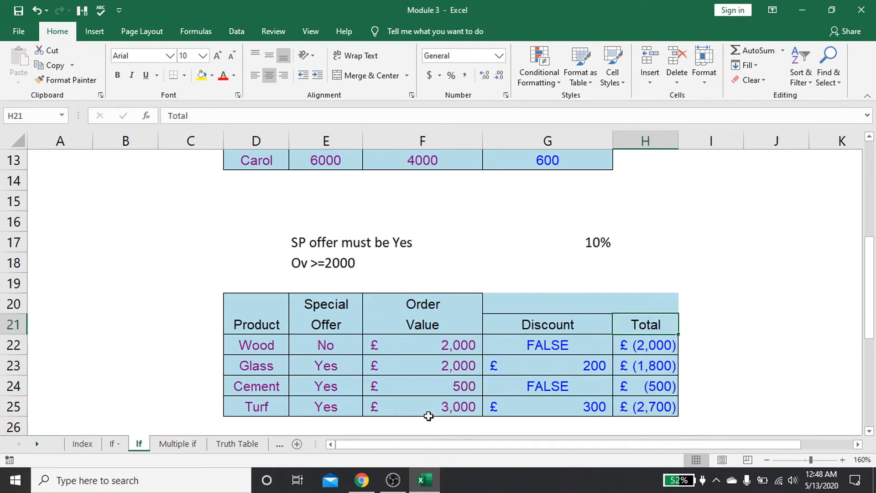
Review the filled Total formulas for the products in H22 through H25
key("Down")
key("Down")
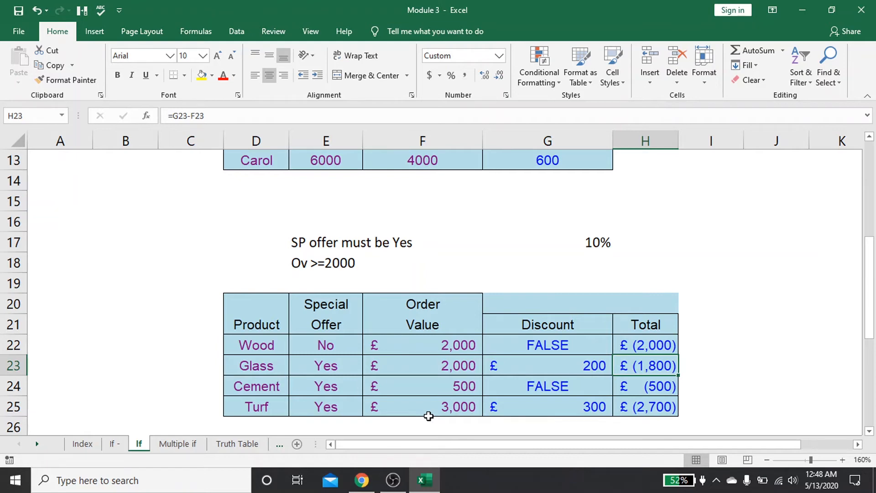
key("Down")
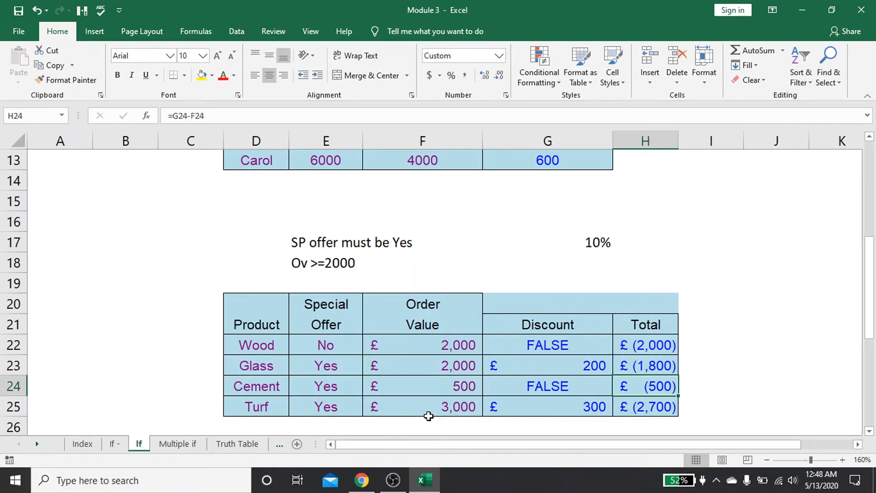
key("Down")
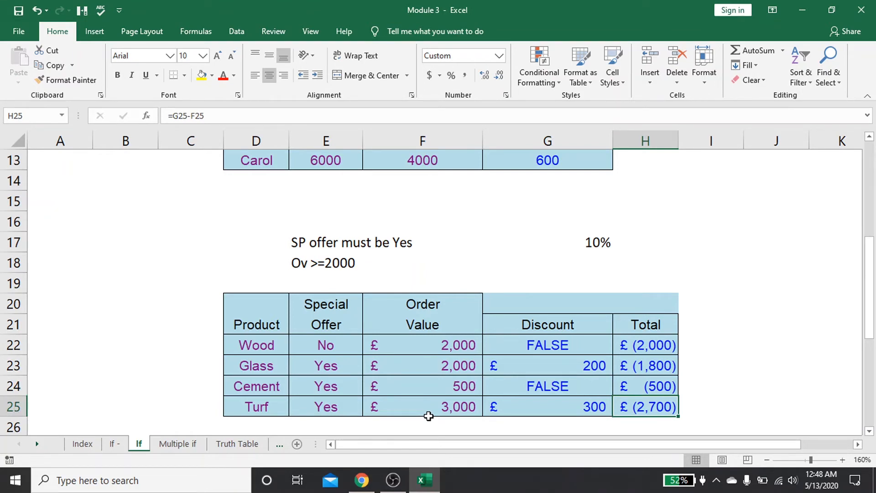
Examine the 5% discount rule in rows 27 to 29, where Special Offer must be Yes or Order Value at least 2000
key("Down")
key("Down")
key("Down")
key("Down")
key("Down")
key("Down")
key("Down")
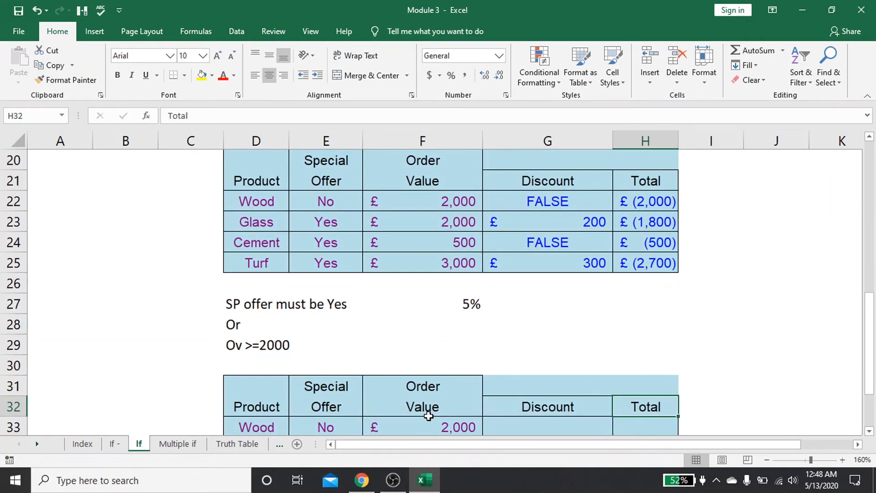
key("Left")
key("Left")
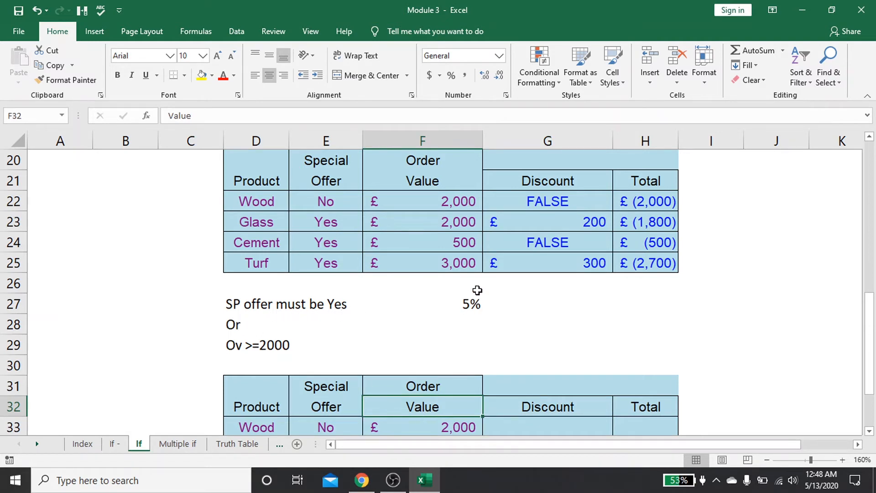
left_click(463, 305)
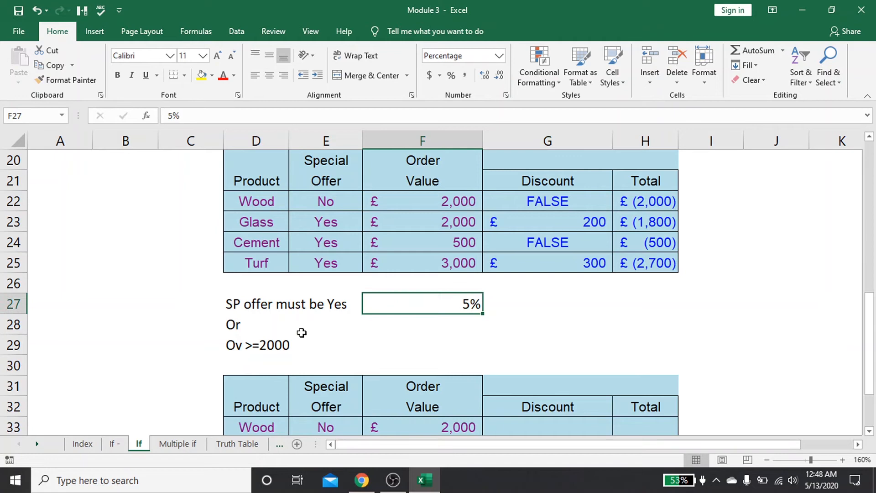
left_click(221, 323)
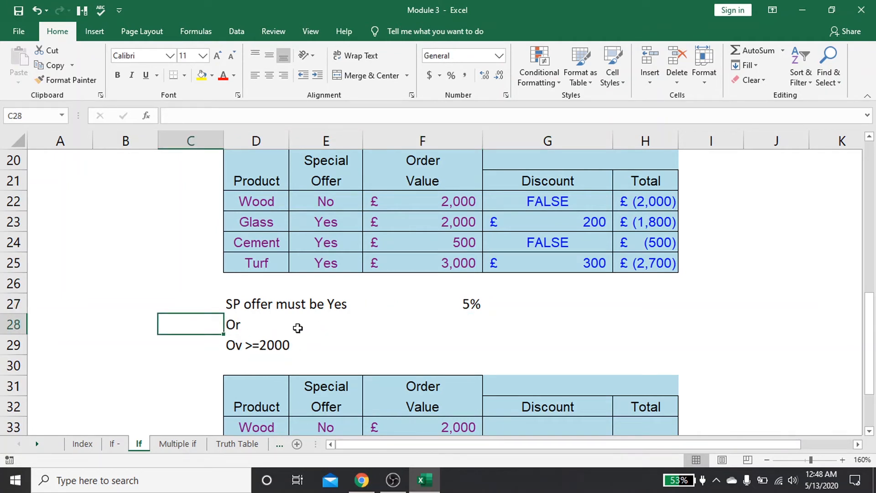
left_click(233, 326)
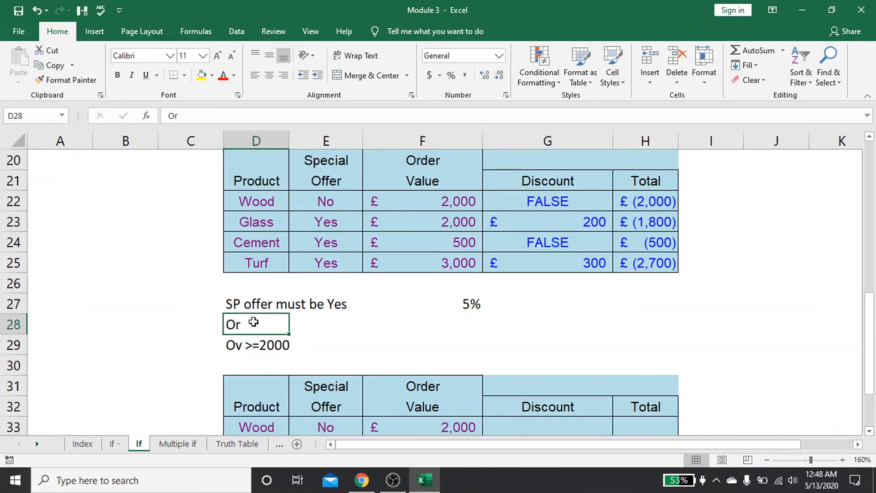
left_click(292, 296)
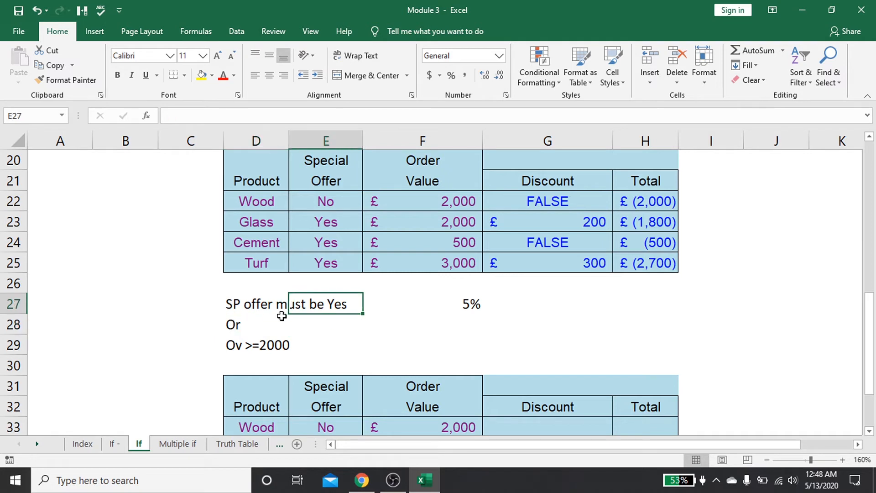
left_click(235, 344)
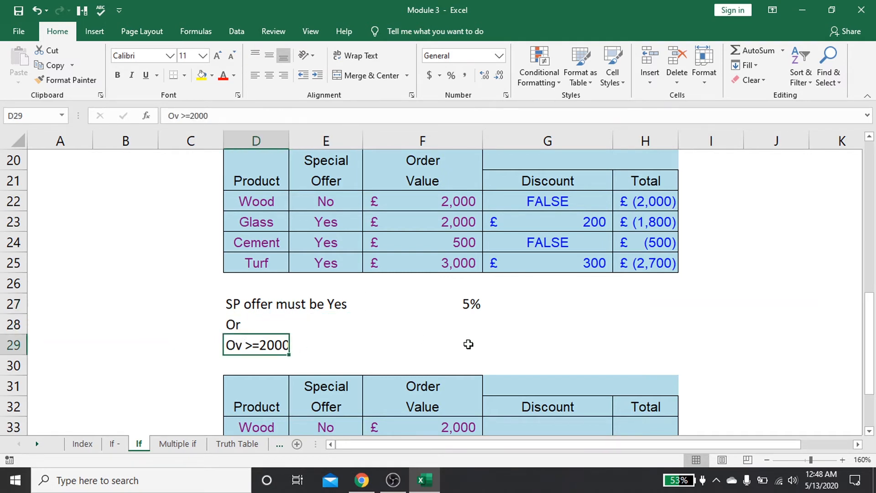
left_click(457, 399)
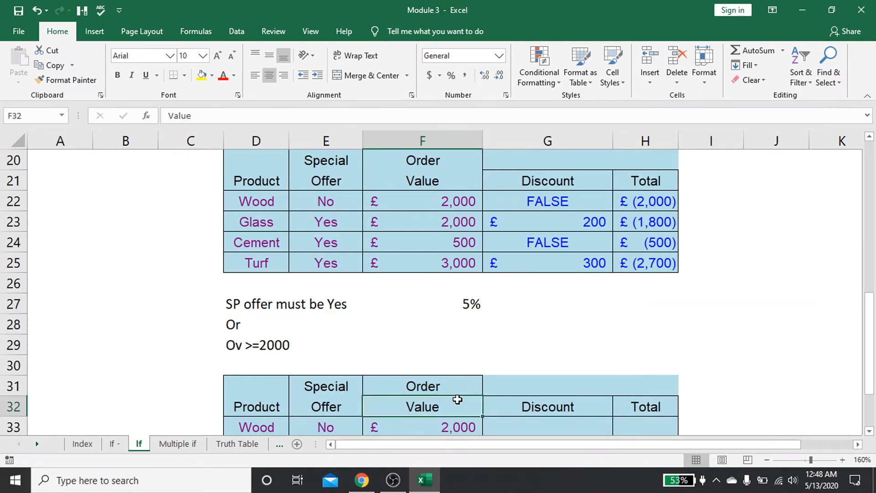
Start the Wood Discount formula in G33 with an IF whose logical test is E33="Yes"
key("Down")
key("Down")
key("Right")
key("Up")
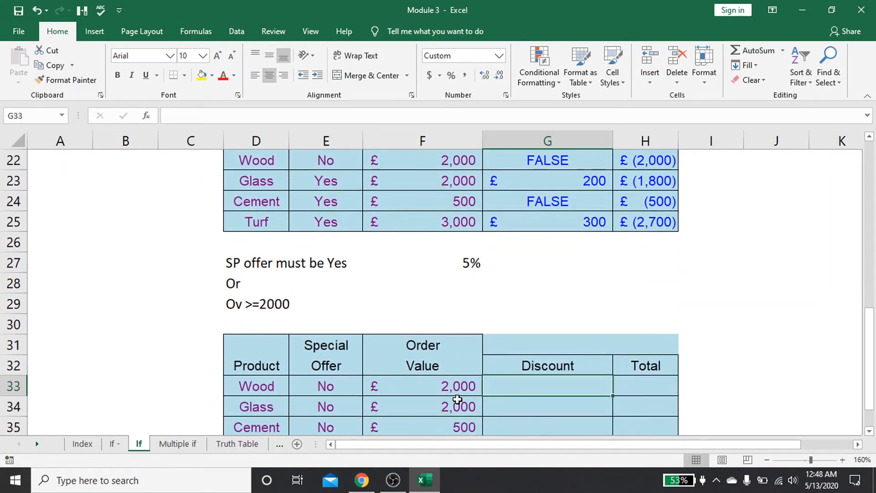
type("=")
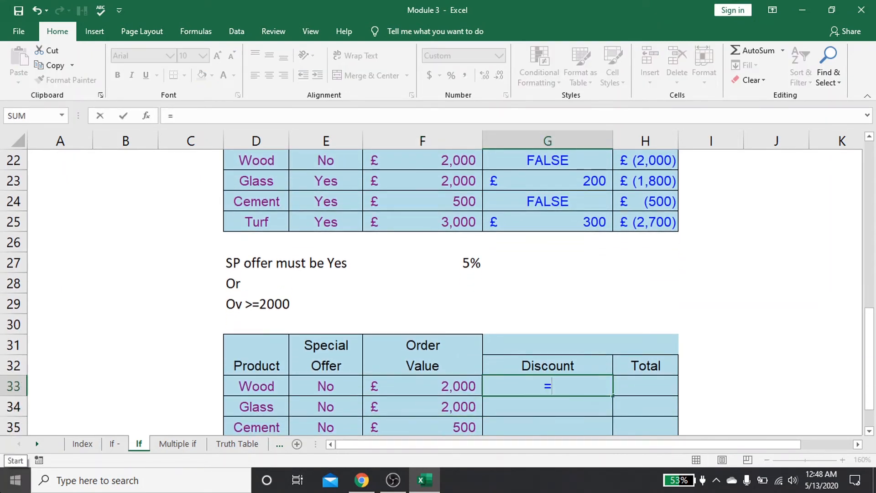
type("if(")
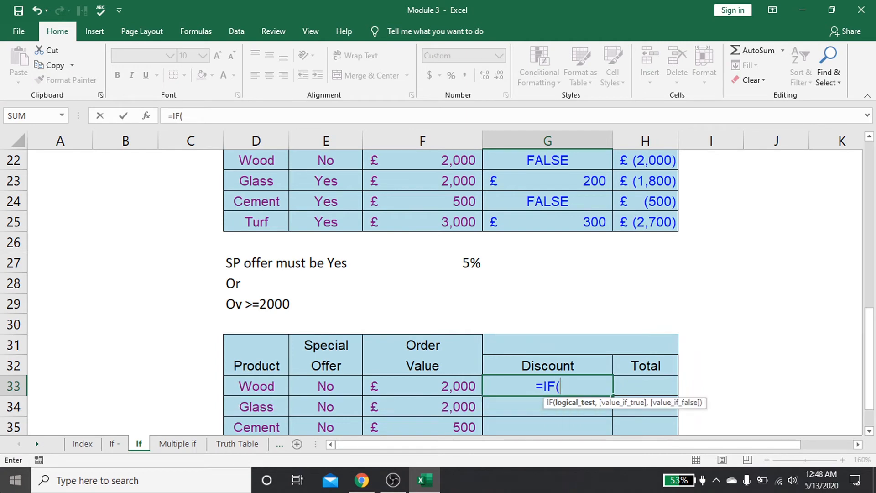
key("Left")
key("Left")
key("Left")
key("Right")
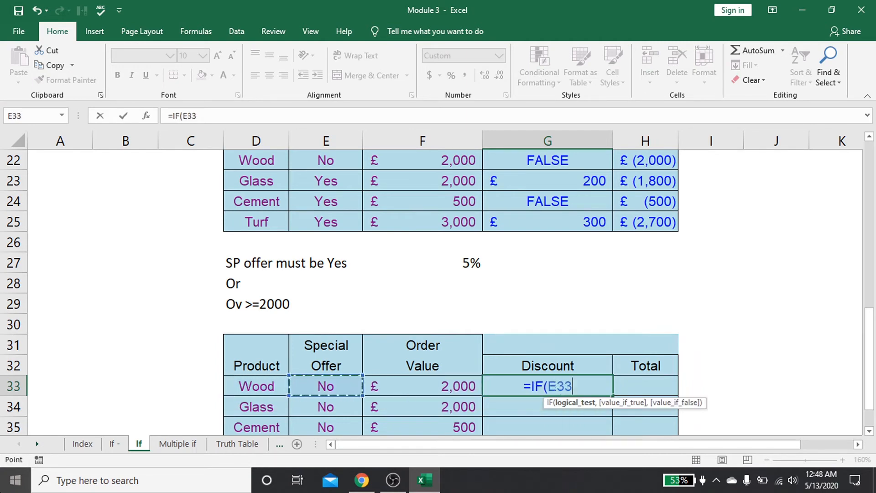
type("=")
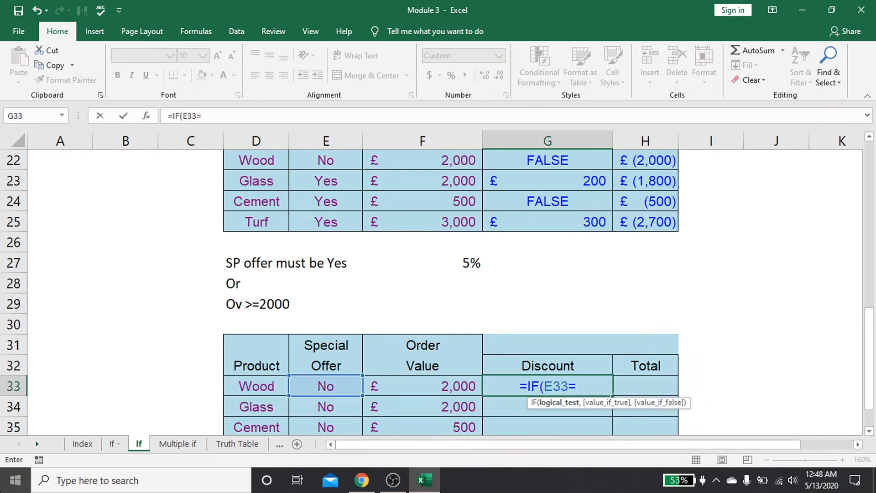
type("\"")
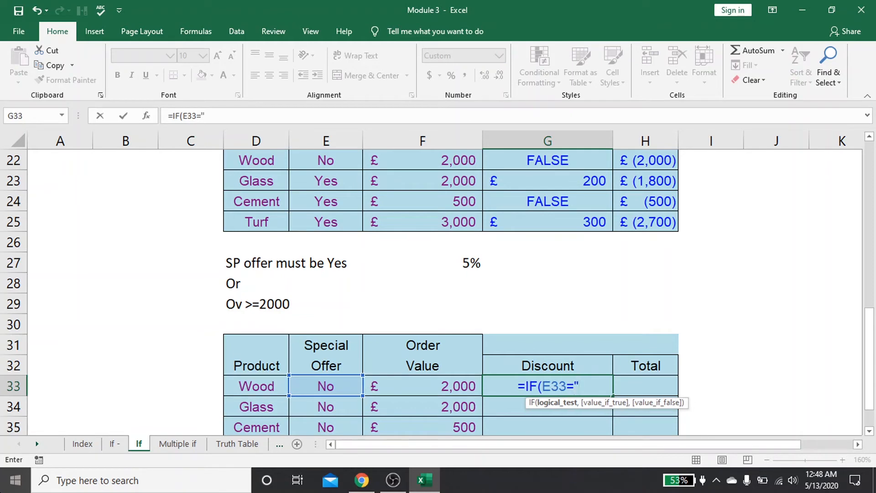
type("Yes\"")
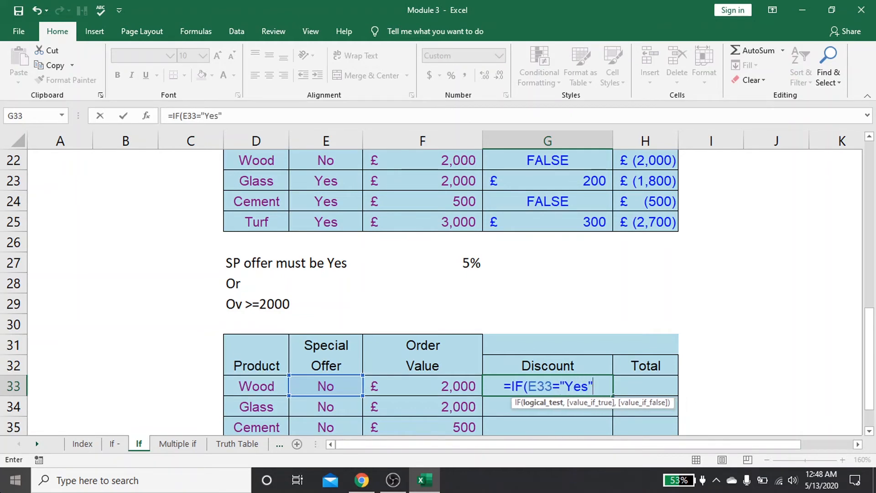
Add F33*5% as the value-if-true argument of the G33 discount formula
type(",")
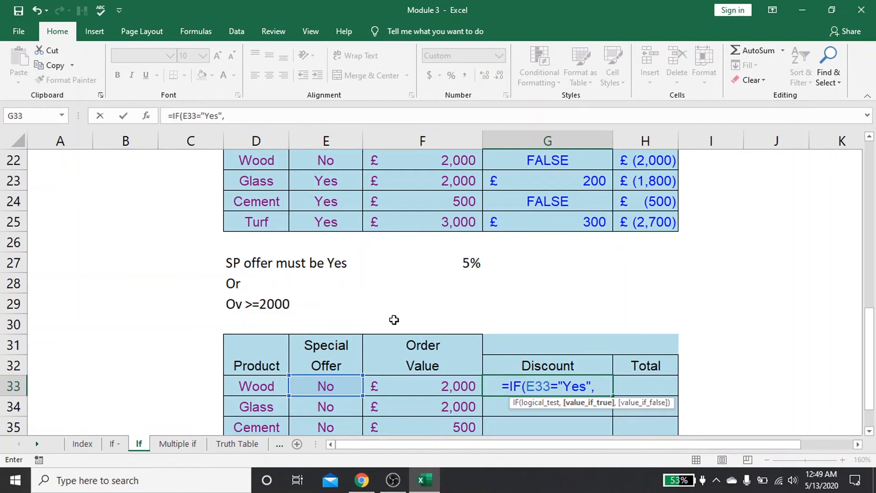
key("Left")
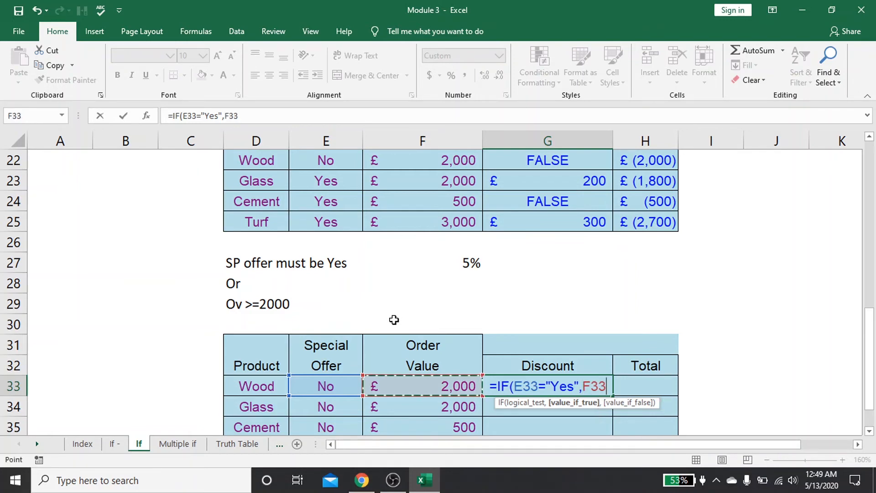
type("*5")
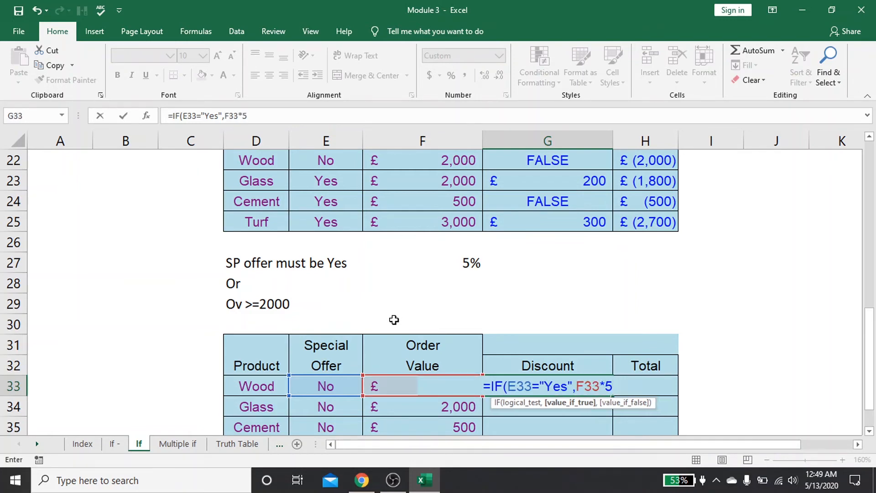
type("%")
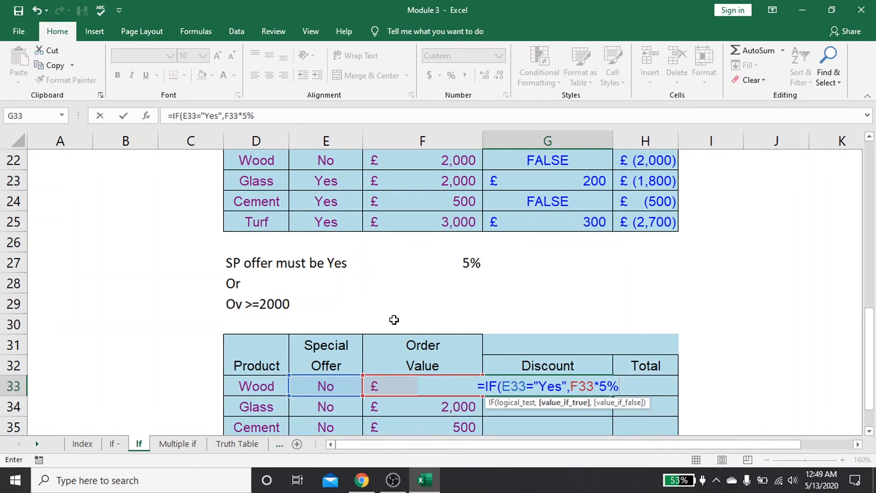
type(",")
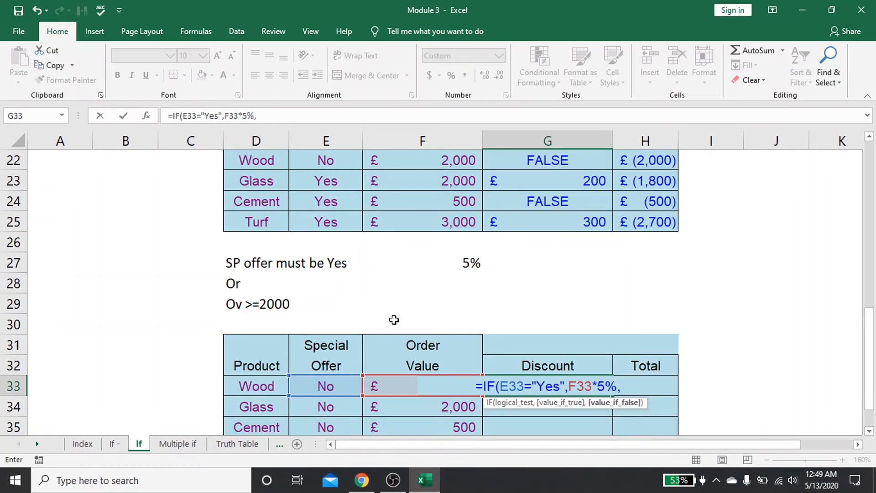
Complete the G33 formula with the nested IF(F33>=2000,F33*5%) as the value-if-false argument and enter it
type("IF(")
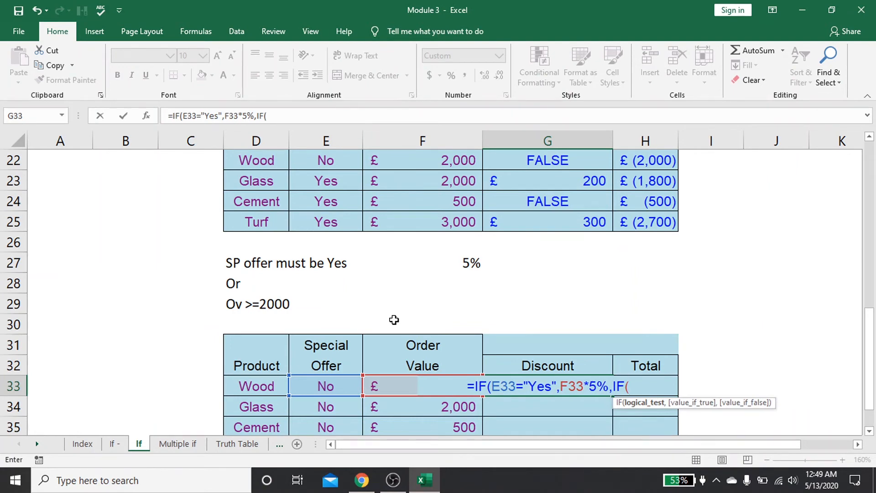
key("Left")
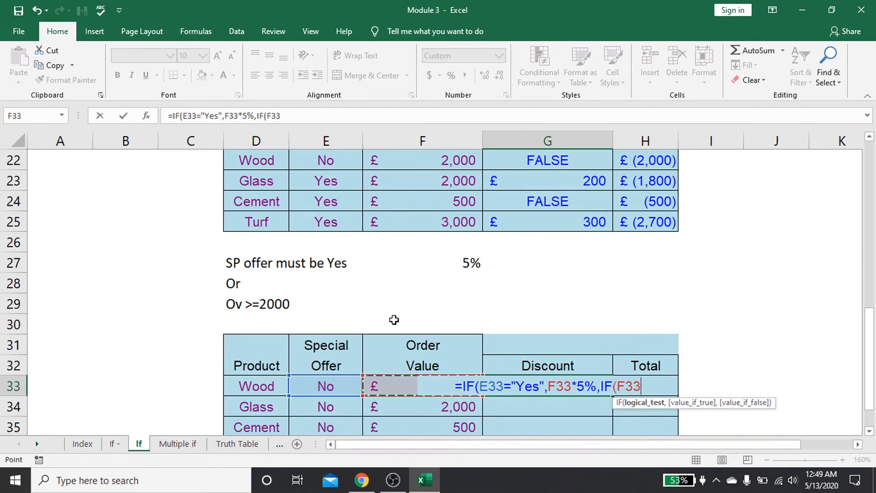
type(">")
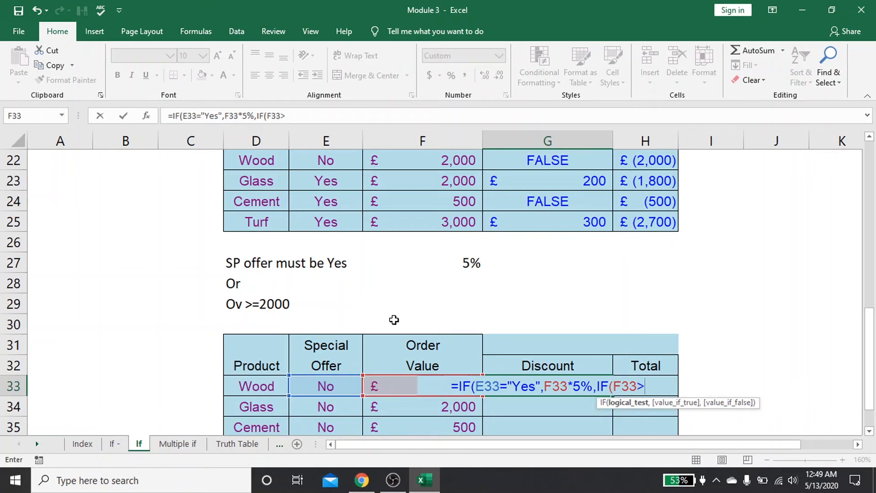
type("=200")
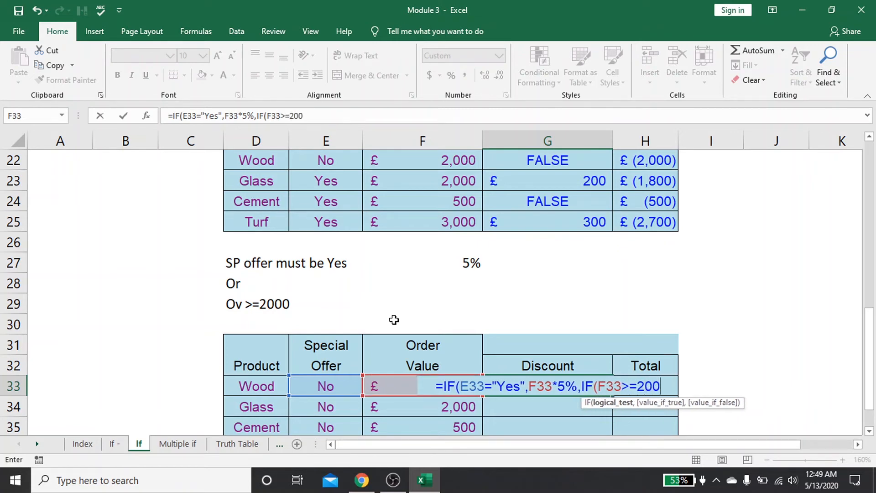
type("0")
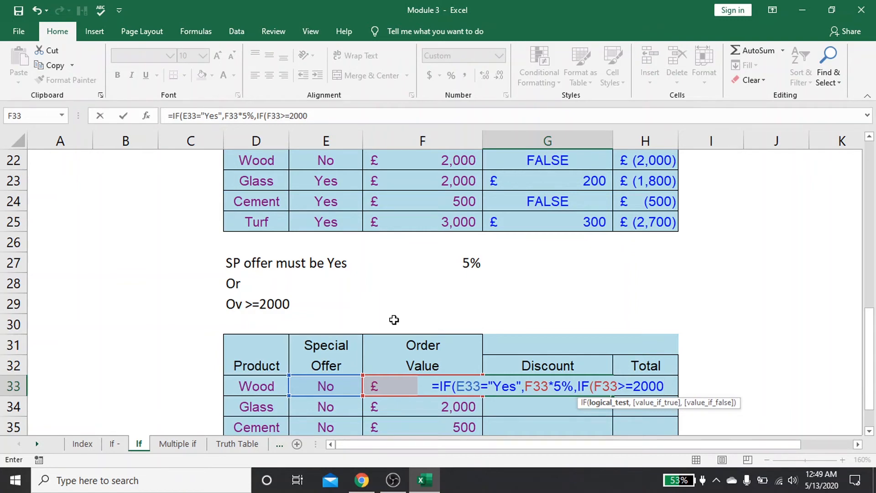
type(",")
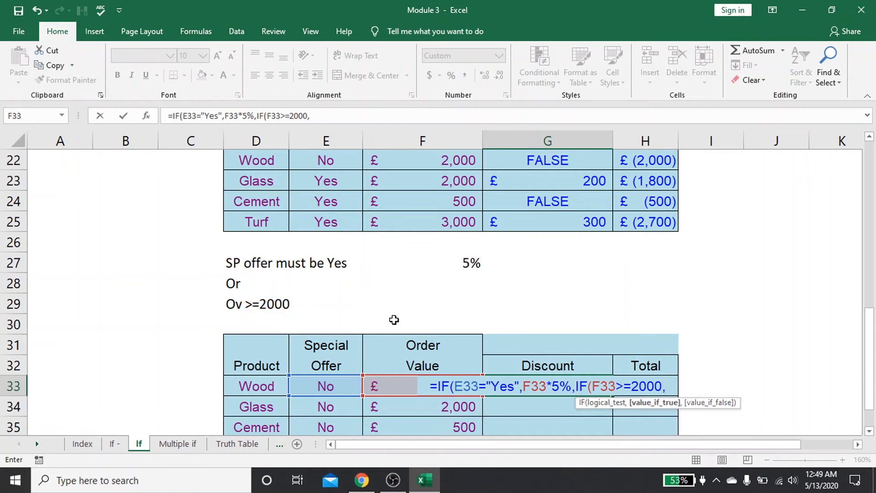
key("Left")
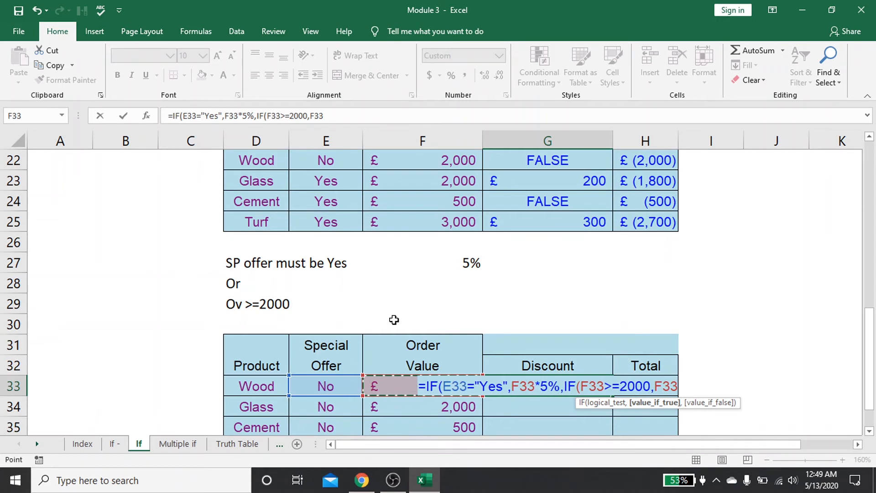
type("*")
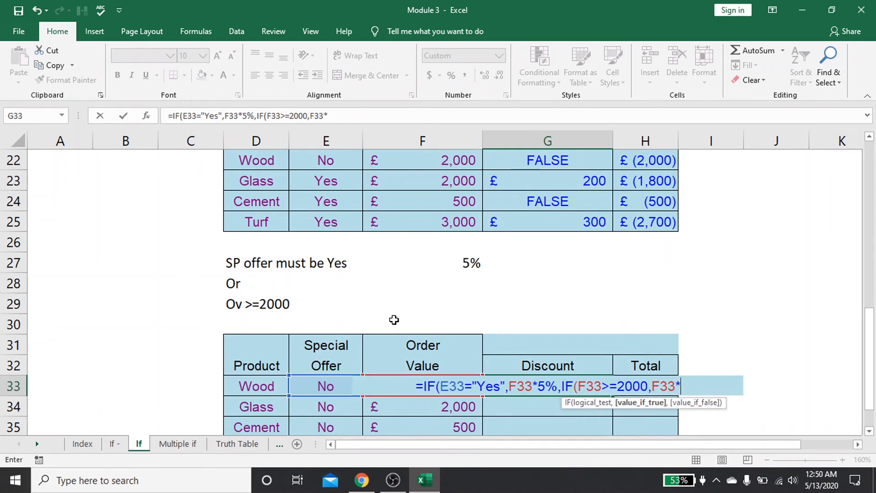
type("5%")
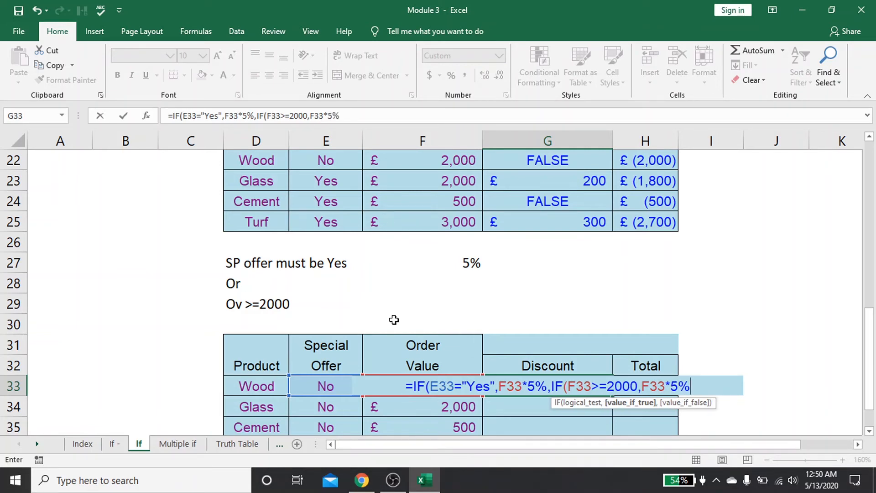
type("))")
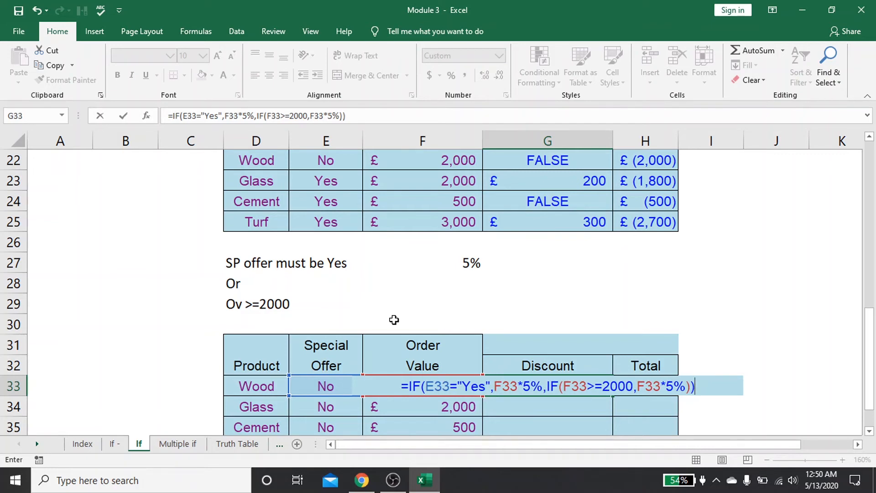
key("Return")
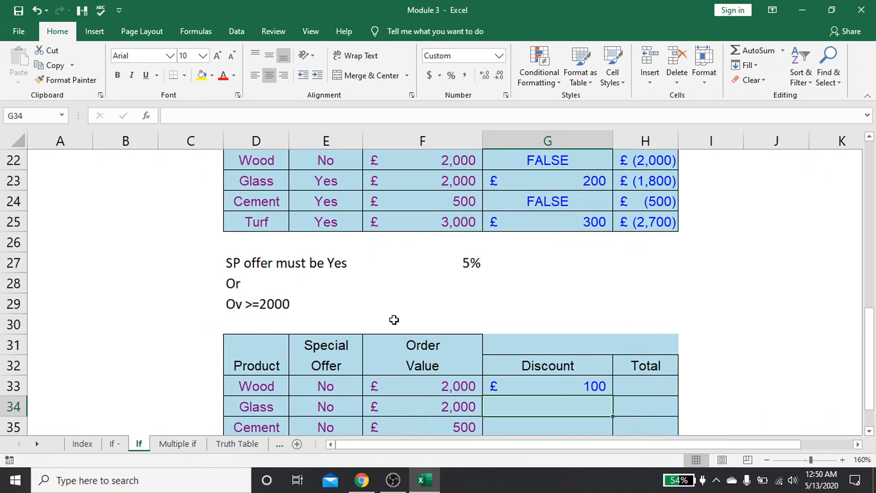
key("Up")
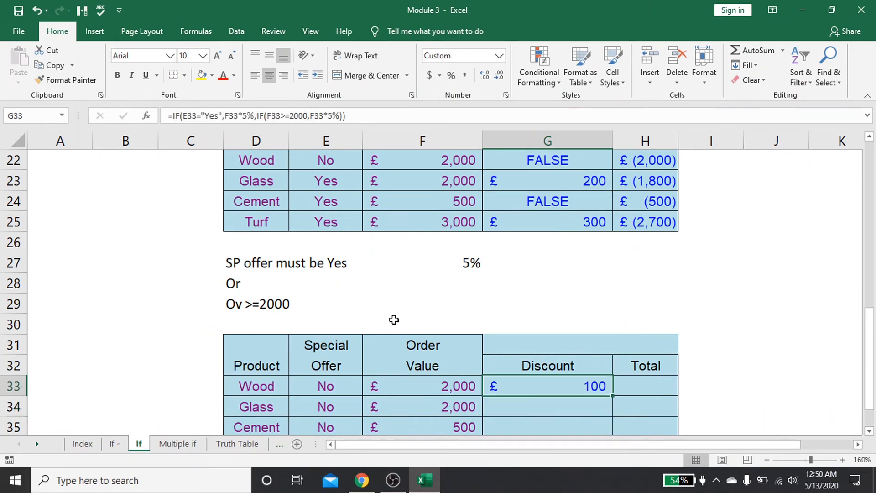
Fill the Wood discount formula in G33 down through G36 for Glass, Cement and Turf
key("Left")
key("Left")
key("Right")
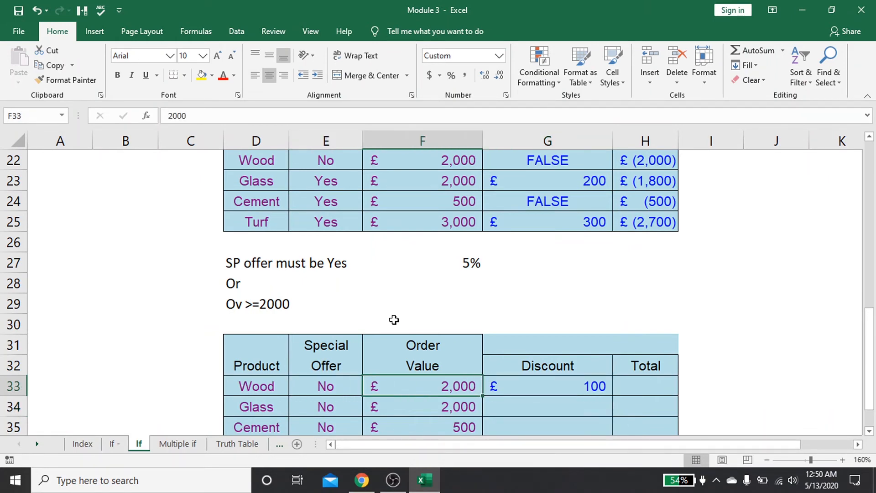
key("Down")
key("Up")
key("Right")
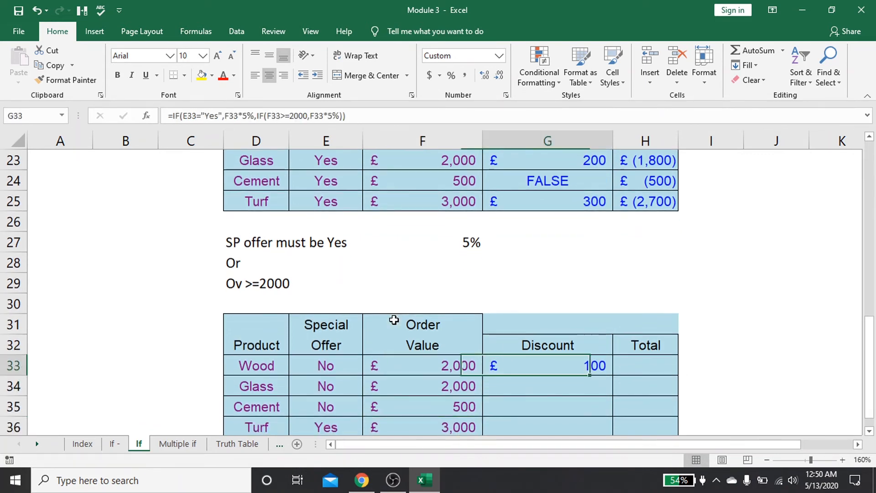
key("shift+Down")
key("shift+Down")
key("shift+Down")
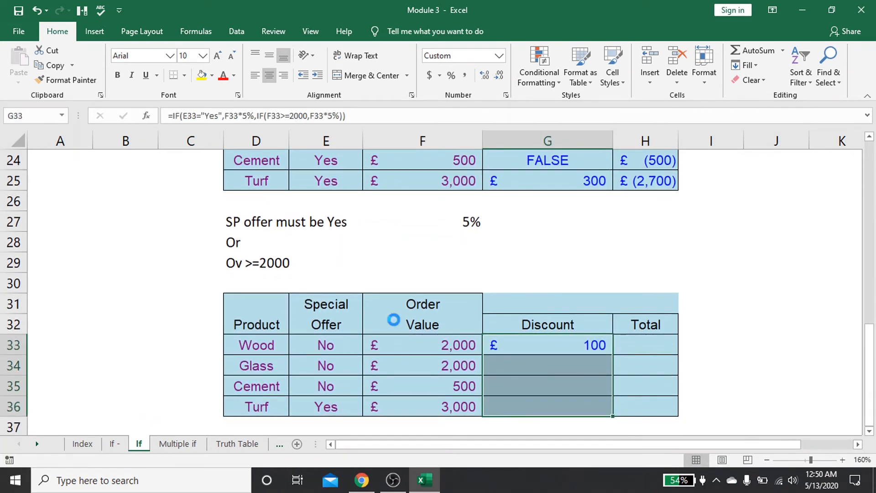
key("ctrl+d")
Check the Cement discount in G35 against its special offer, order value and the 5% rule in rows 27 to 29
key("Down")
key("Down")
key("Up")
key("Down")
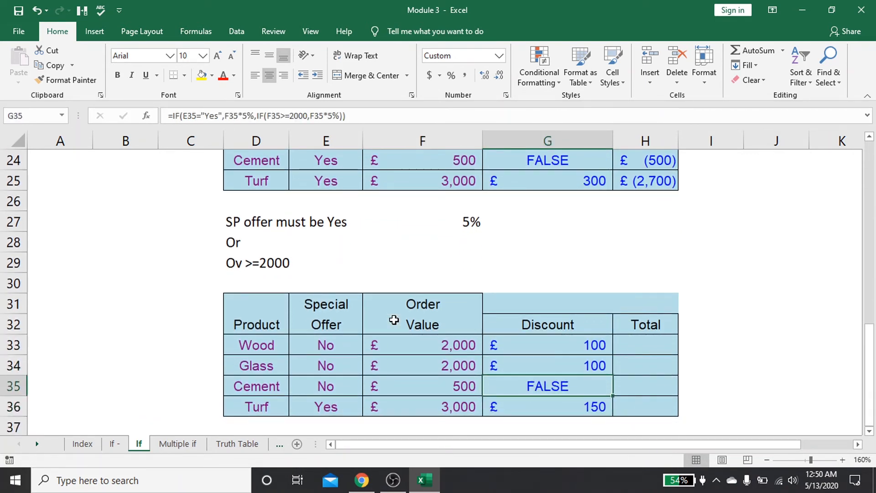
key("Left")
key("Left")
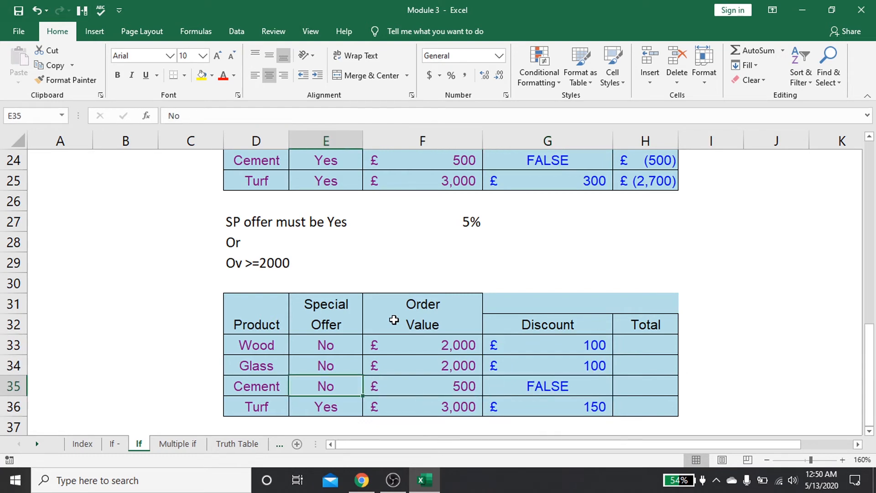
key("Right")
key("Right")
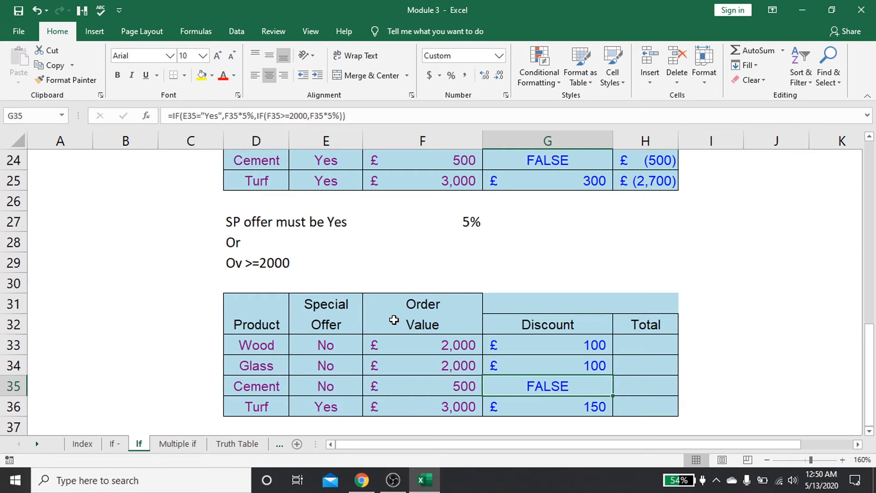
left_click(264, 269)
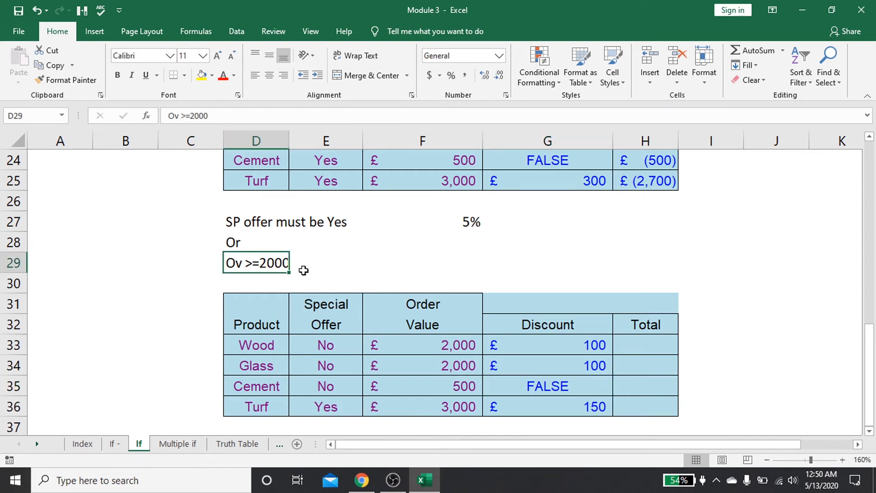
left_click(275, 226)
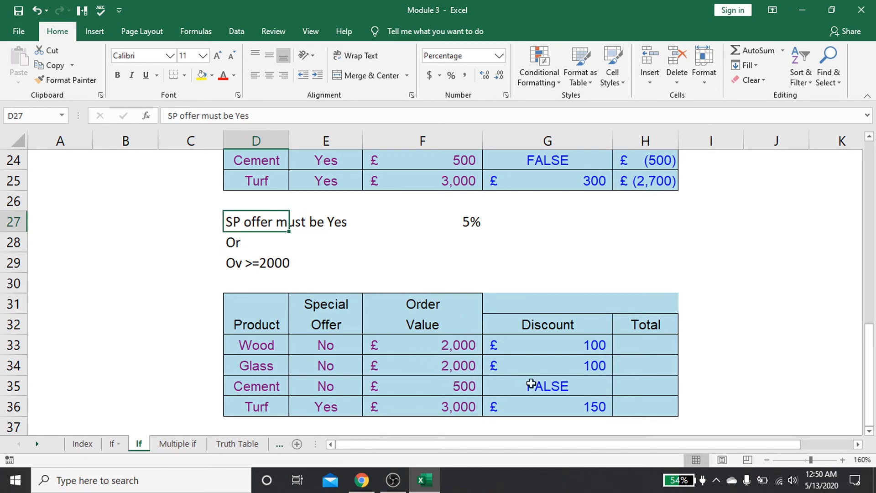
left_click(556, 393)
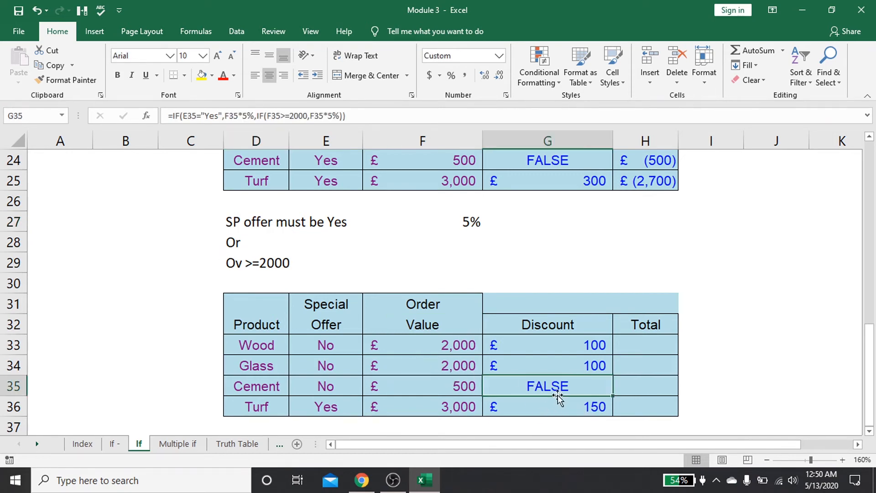
Enter the formula =G33-F33 in H33 as the Wood total
left_click(646, 343)
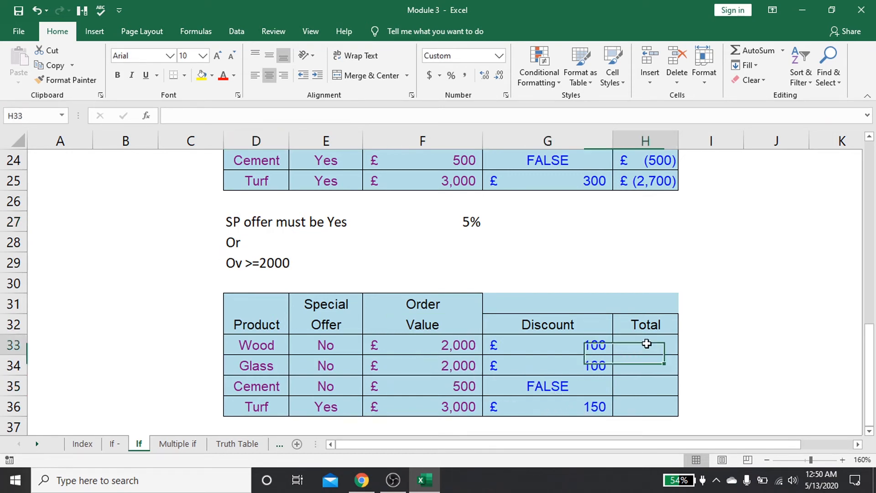
type("=")
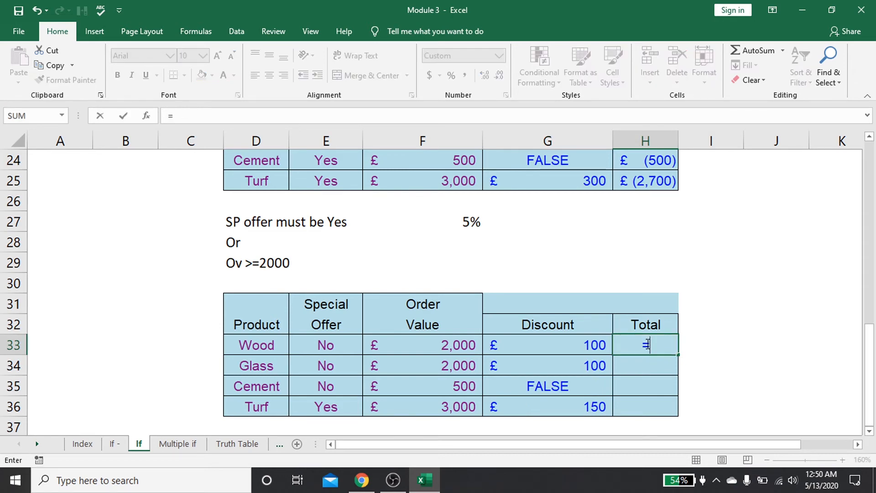
key("Left")
type("-")
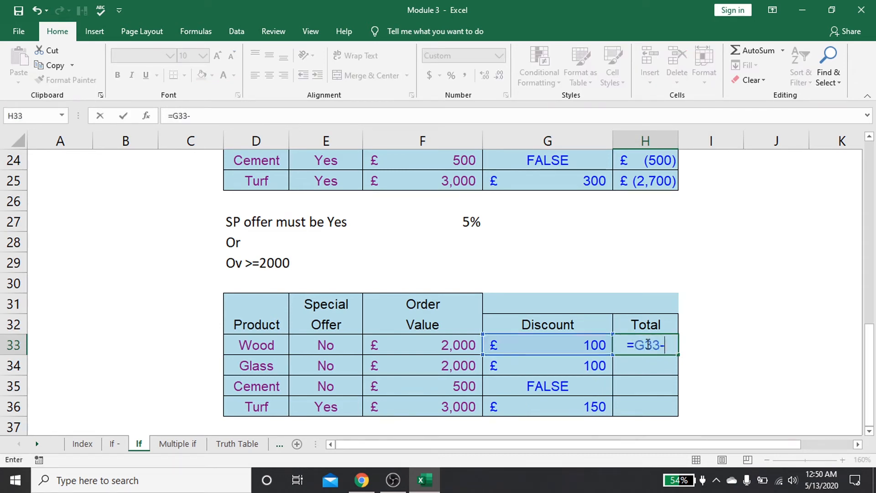
key("Left")
key("Left")
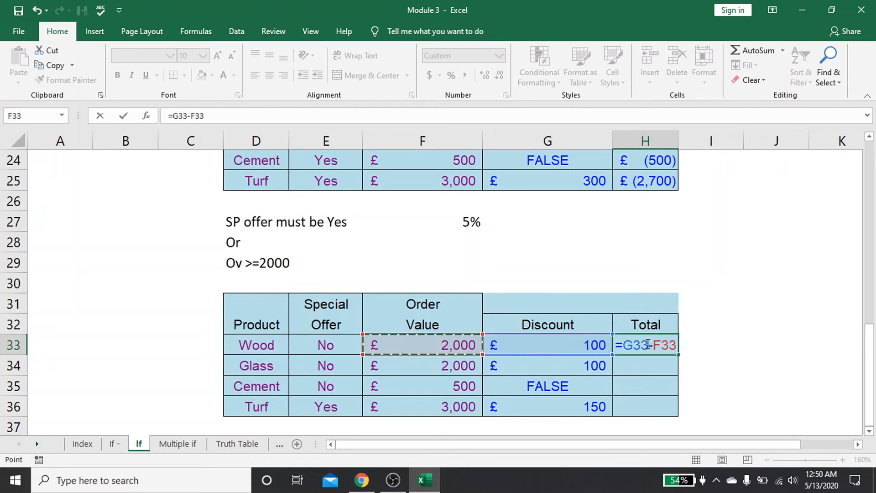
key("Return")
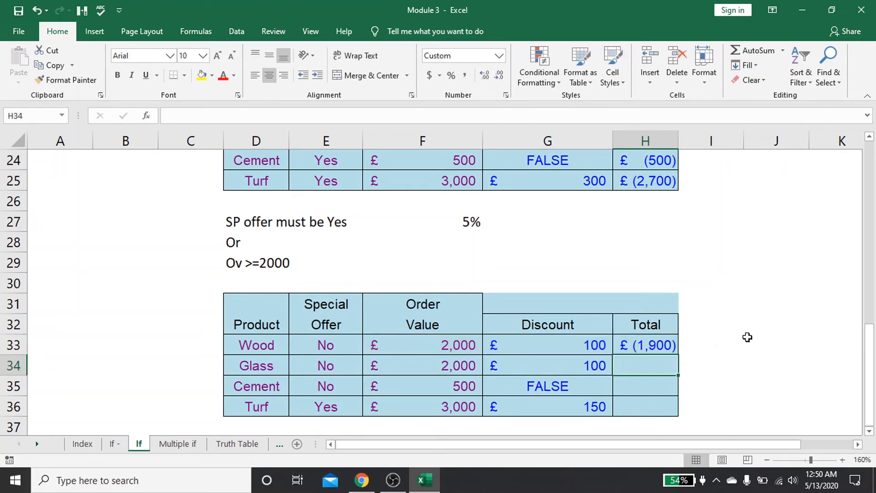
Fill the Wood total formula in H33 down through H36
key("Up")
key("shift+Down")
key("shift+Down")
key("shift+Down")
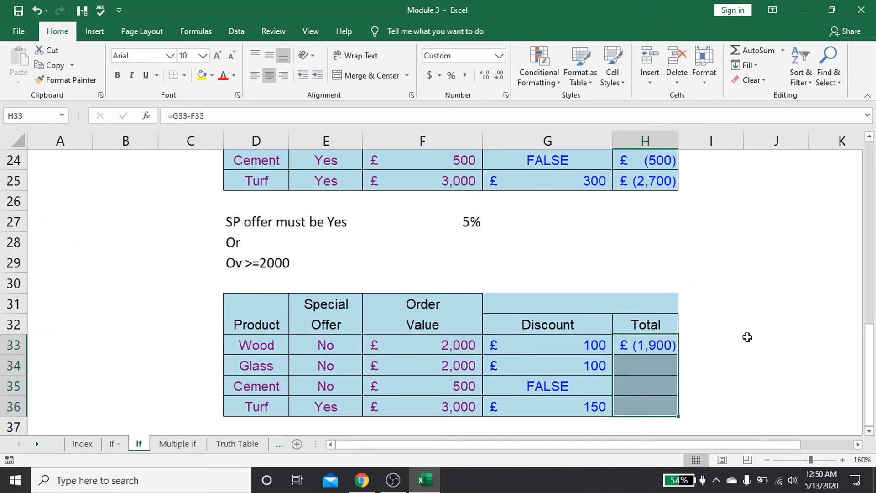
key("ctrl+d")
key("ctrl+Down")
key("Up")
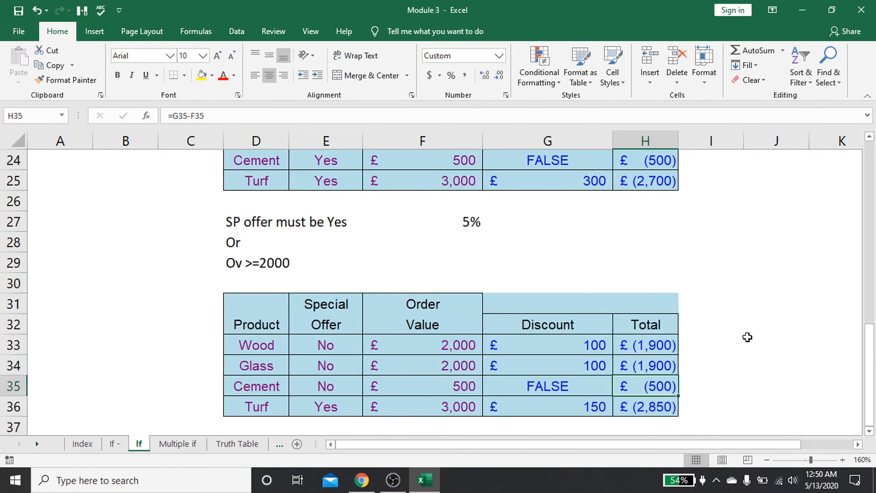
Review the discount and total formulas in rows 33 to 36, comparing Cement's discount with its special offer and order value
key("Up")
key("Left")
key("Right")
key("Up")
key("Left")
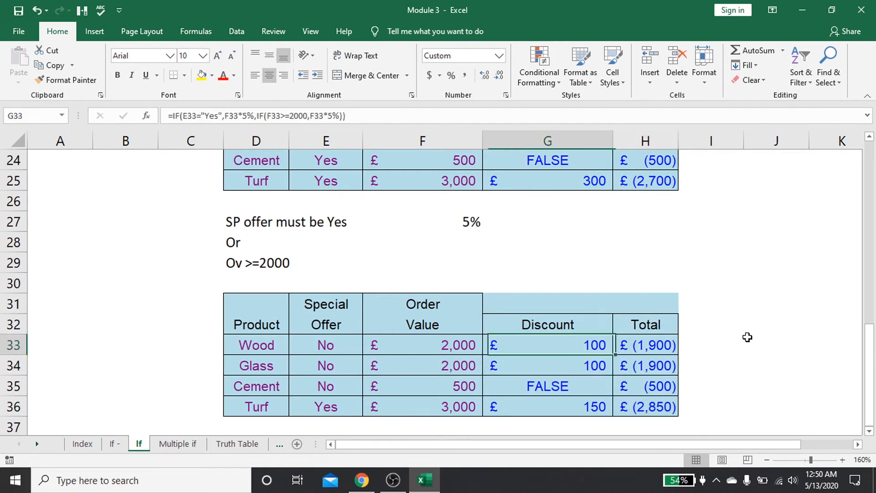
key("Down")
key("Left")
key("Down")
key("Right")
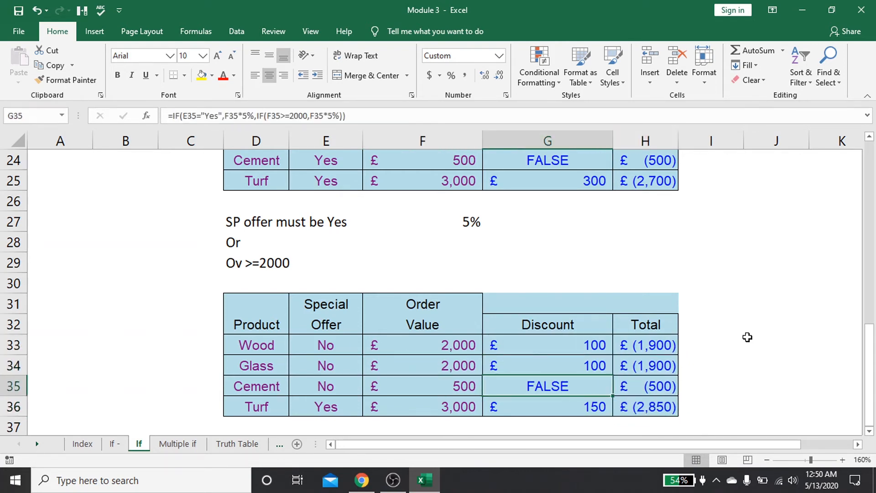
key("Left")
key("Left")
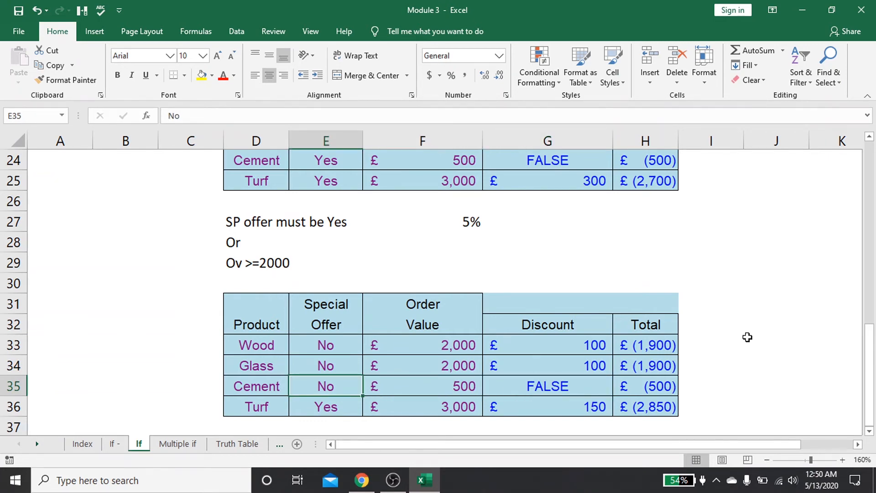
key("Right")
key("Right")
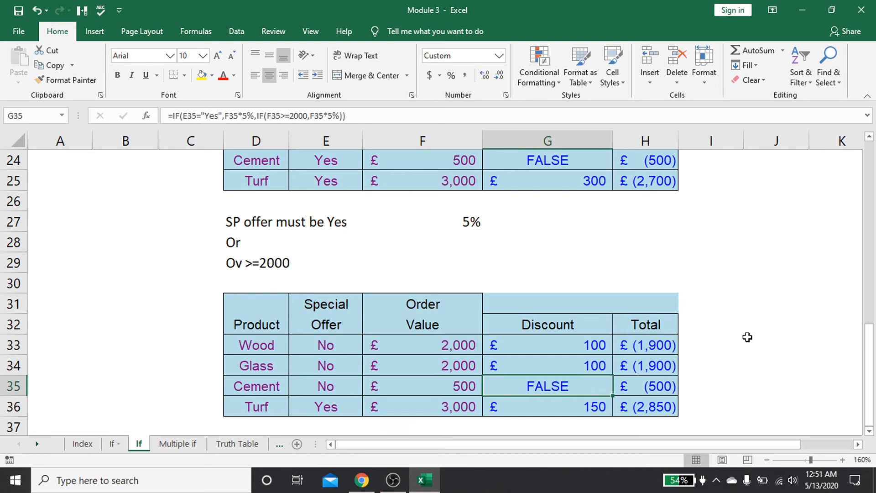
key("Right")
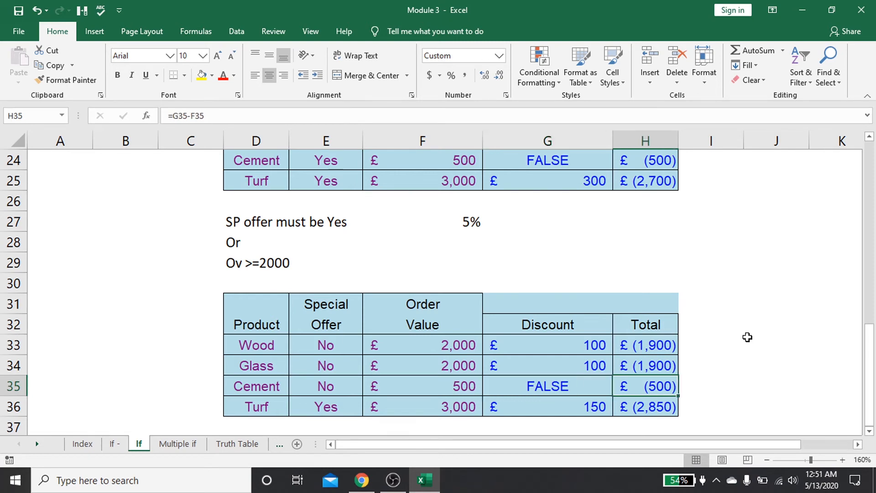
key("Left")
key("Down")
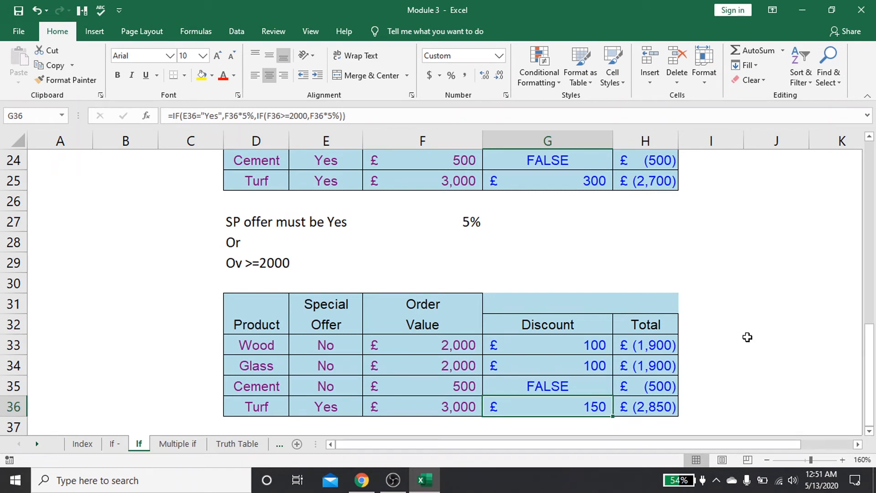
key("Down")
key("Right")
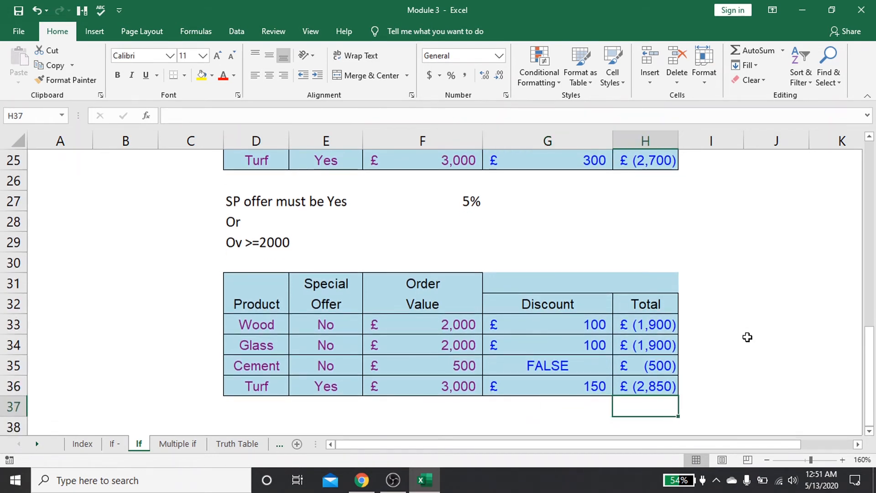
key("Up")
key("Down")
key("Down")
key("Down")
key("Down")
key("Down")
key("Down")
key("Up")
key("Up")
key("Up")
key("Up")
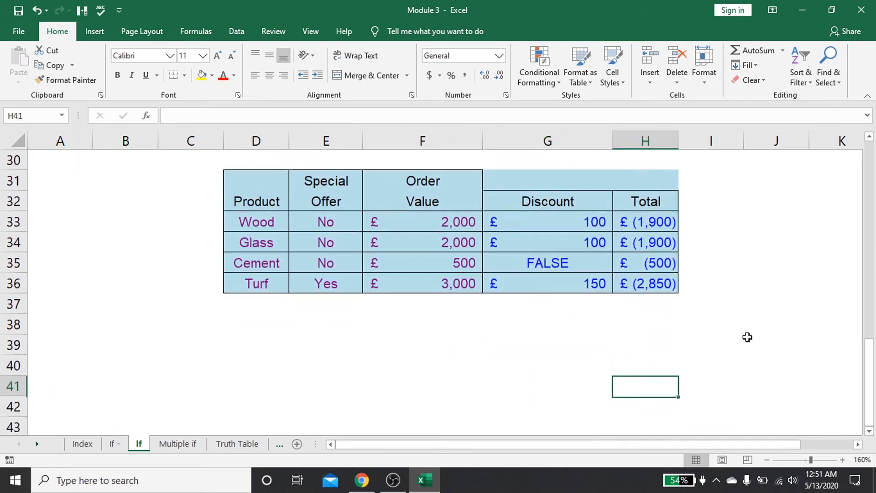
key("Up")
key("Up")
key("Up")
key("Up")
key("Up")
key("Up")
key("Up")
key("Up")
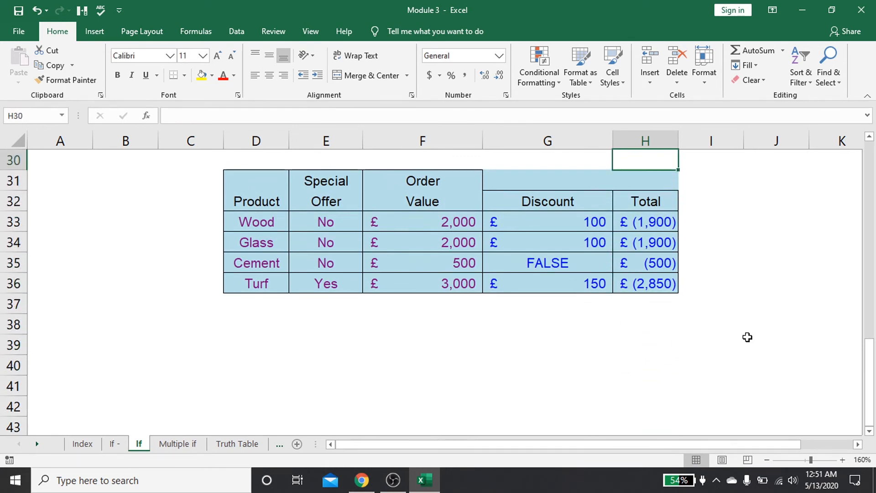
Open the Multiple if sheet and go to the Wood discount cell H9
left_click(176, 443)
left_click(353, 367)
key("Up")
key("Up")
key("Up")
key("Up")
key("Up")
key("Up")
key("Up")
key("Up")
key("Up")
key("Up")
key("Up")
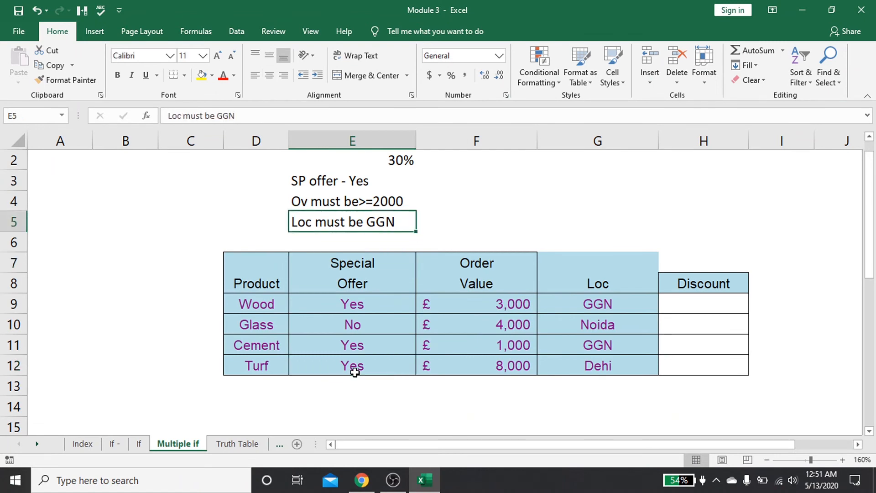
key("Right")
key("Right")
key("Right")
key("Down")
key("Down")
key("Down")
key("Down")
key("Down")
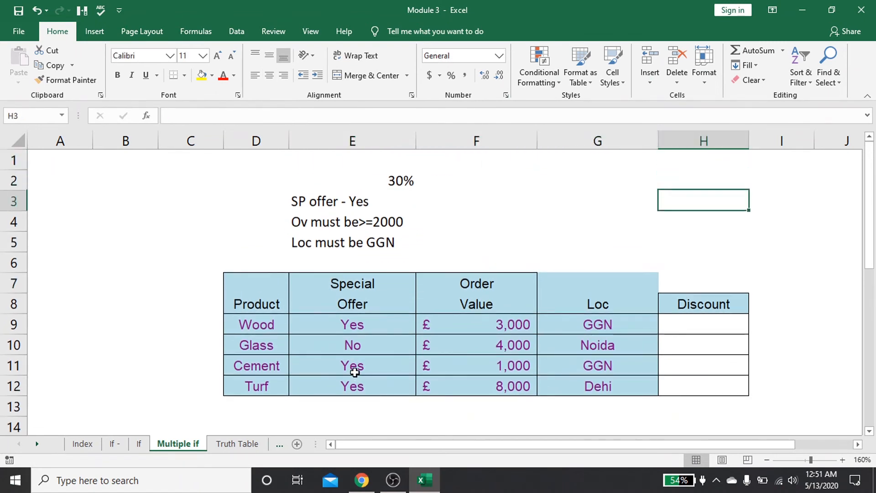
key("Down")
key("Down")
key("Down")
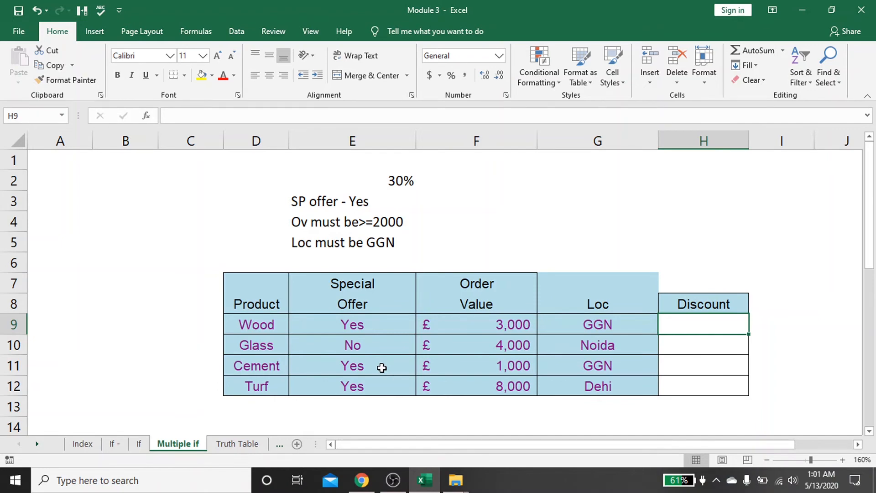
Examine the Special Offer, Order Value and Loc column headings in rows 7 and 8
key("Up")
key("Up")
key("Left")
key("Left")
key("Left")
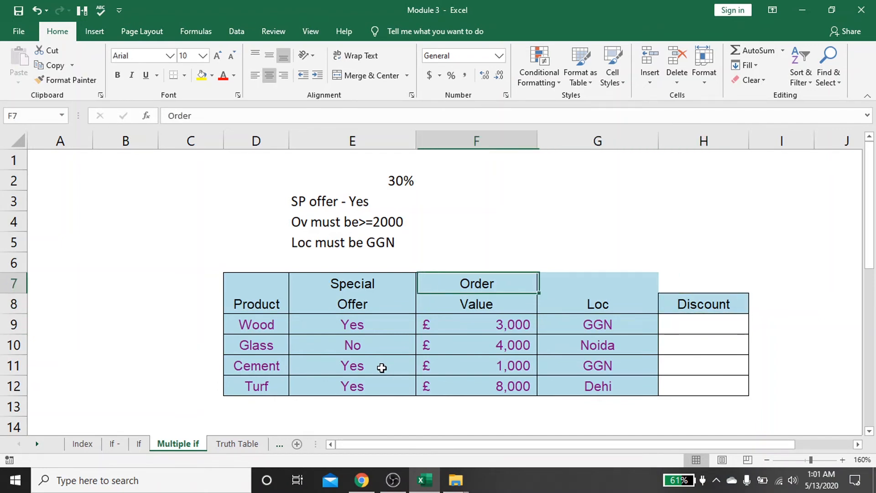
key("Down")
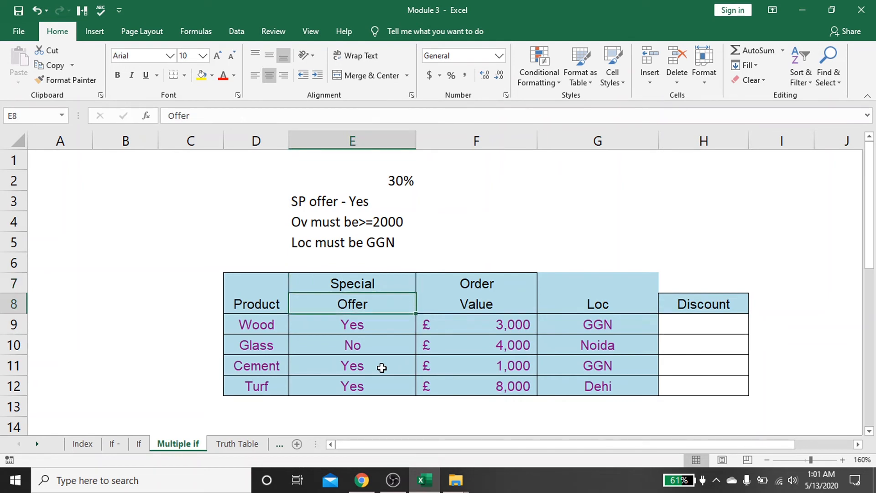
key("Right")
key("Up")
key("Right")
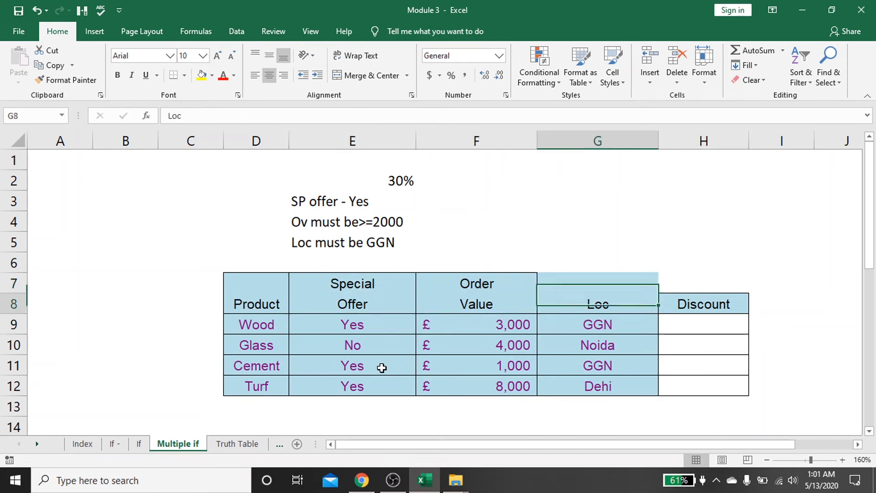
Review the 30% discount rate in E2 and the three discount conditions listed in E3 through E5
key("Up")
key("Up")
key("Up")
key("Up")
key("Up")
key("Up")
key("Left")
key("Left")
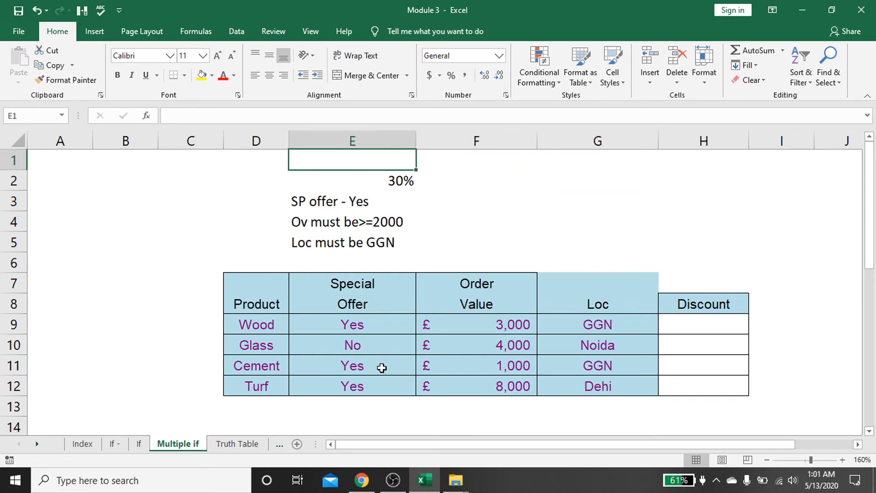
key("Left")
key("Down")
key("Right")
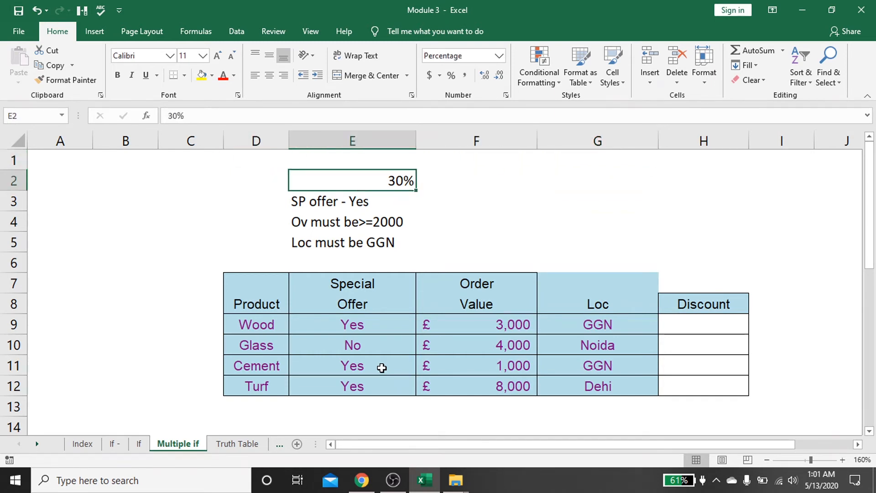
key("Down")
key("Down")
key("Down")
key("Up")
key("Up")
key("Up")
key("Down")
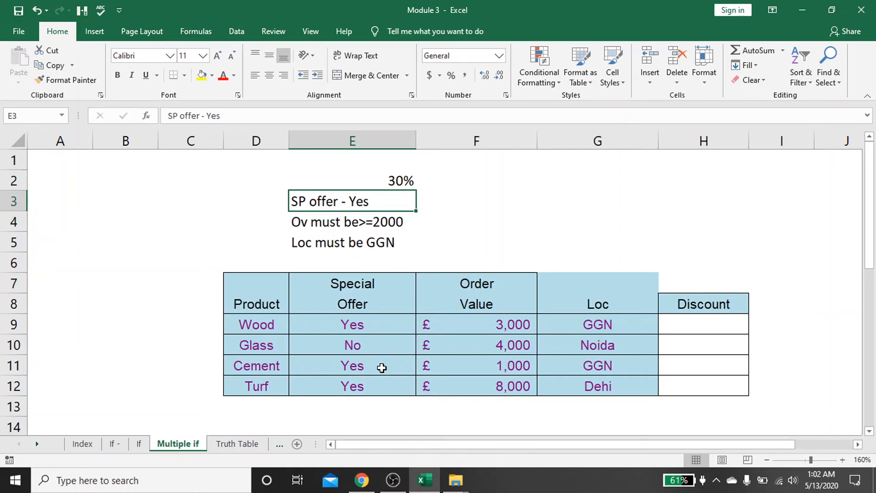
key("Down")
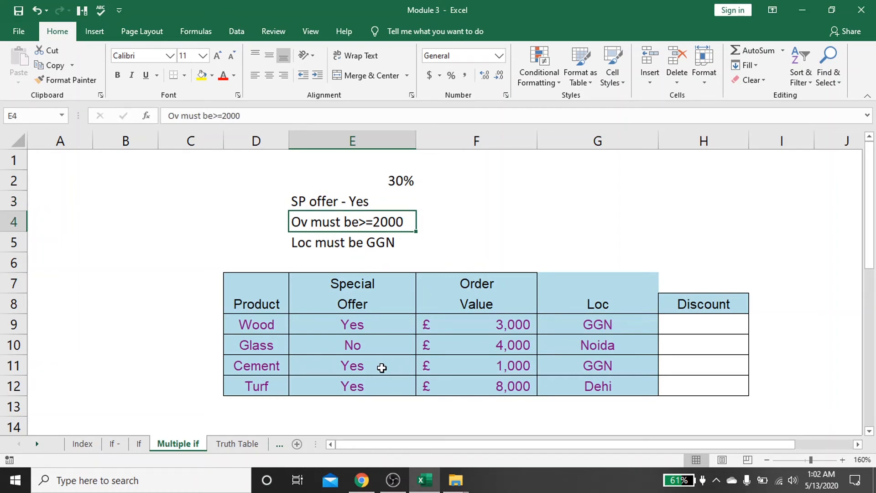
key("Down")
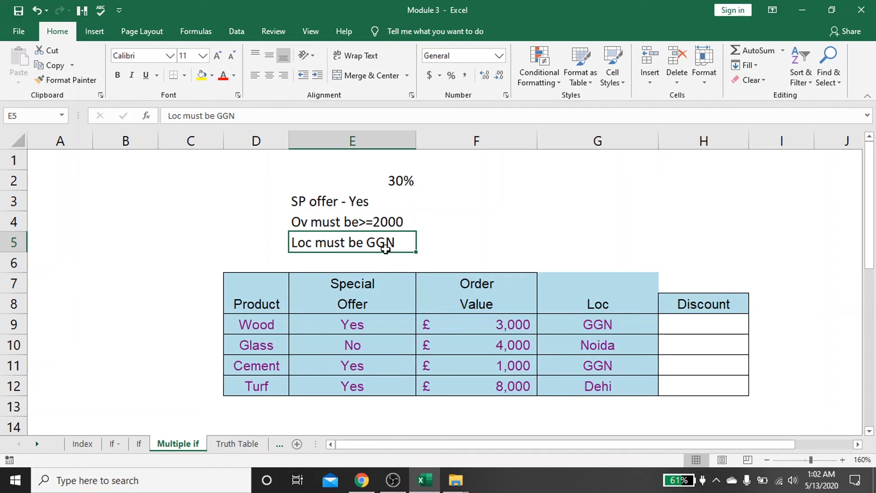
Begin the Wood discount formula in H9 with an IF testing whether the special offer in E9 equals "yes"
left_click(703, 327)
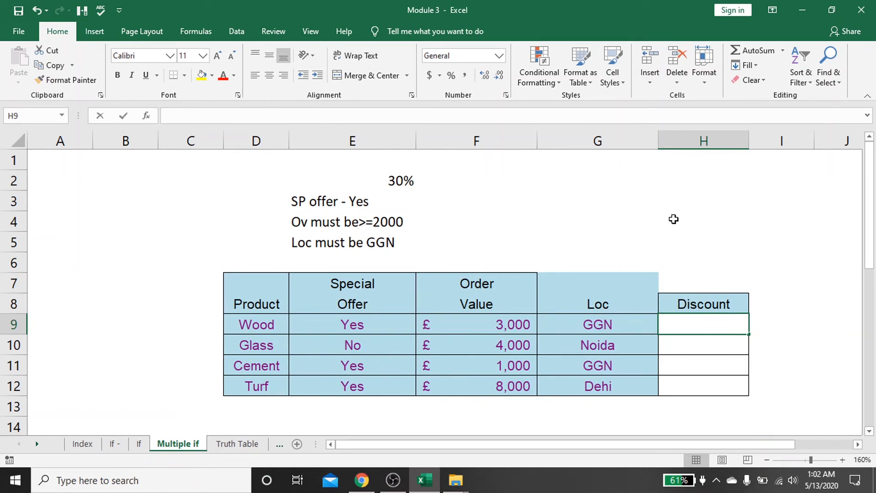
type("=if")
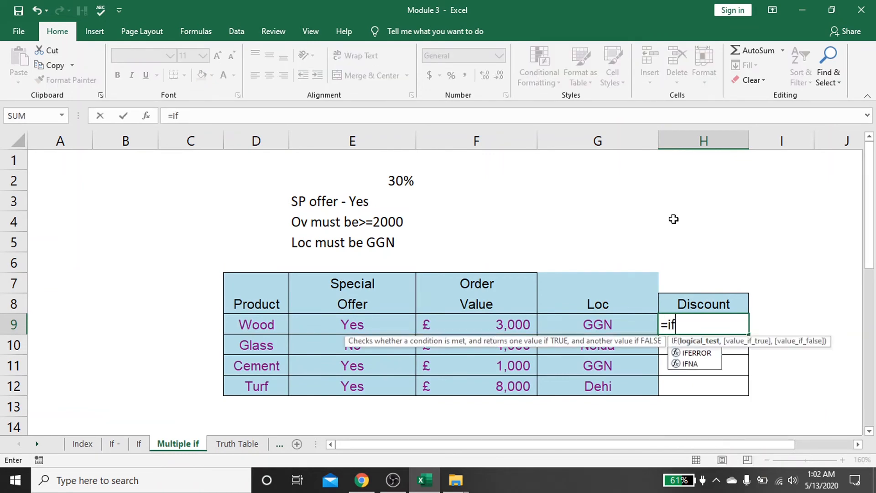
key("Tab")
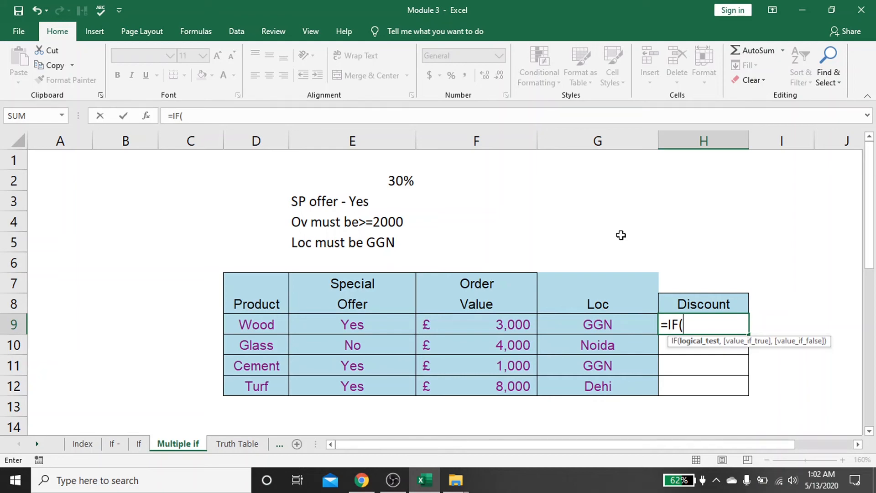
key("Left")
key("Left")
key("Left")
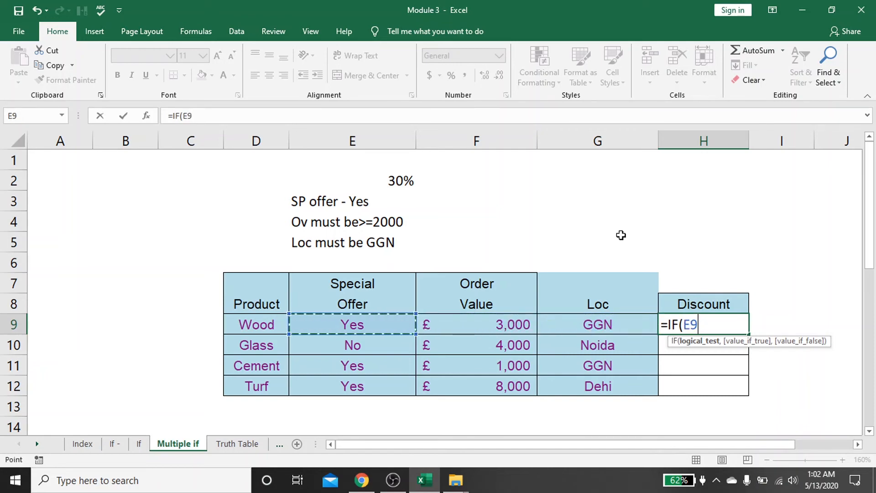
type("=\"")
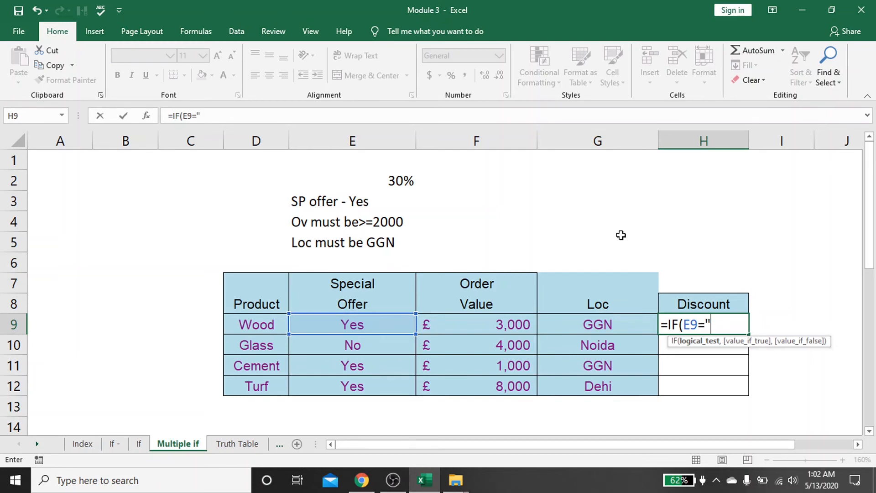
type("yes\",")
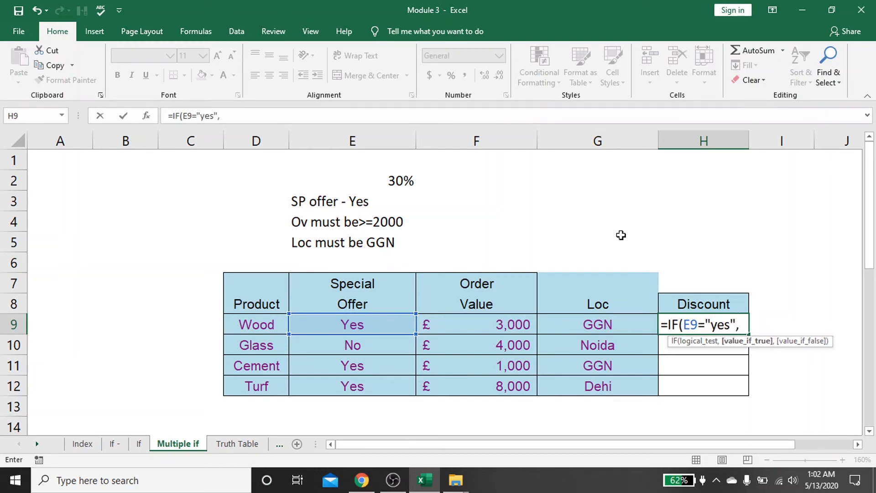
Nest a second IF as the true result, testing whether the order value in F9 is >=2000
type("IF(")
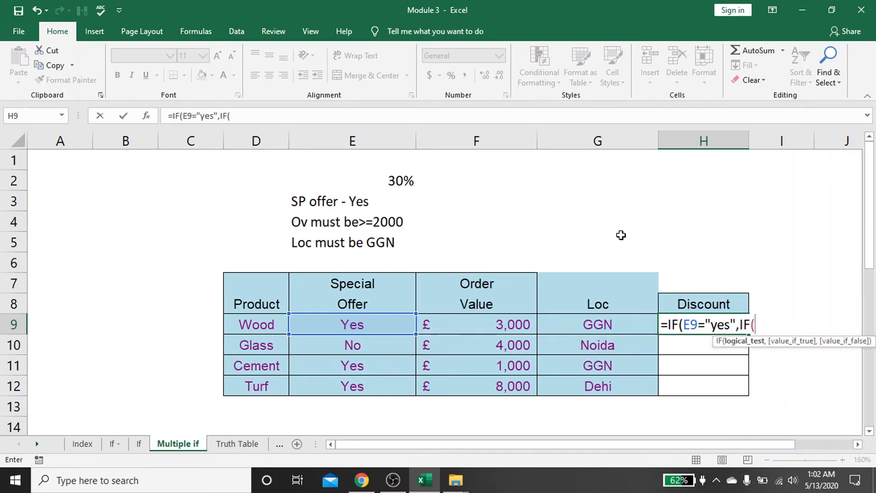
key("Left")
key("Left")
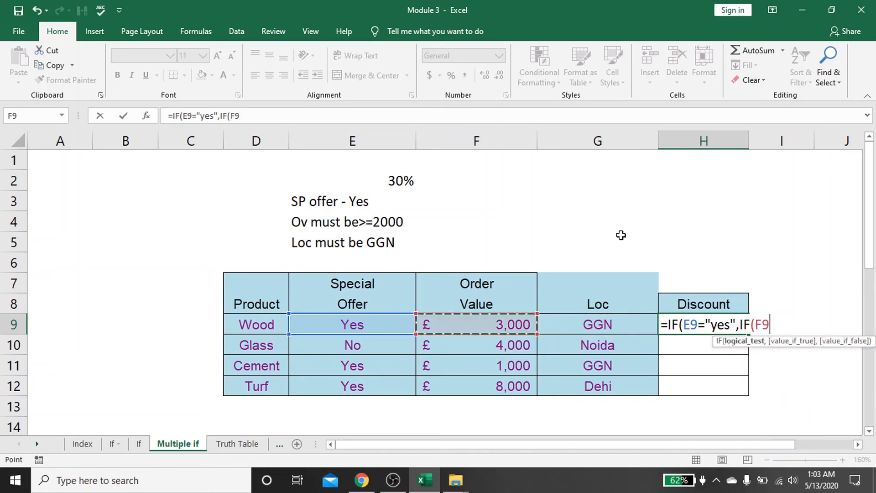
type(">=2000")
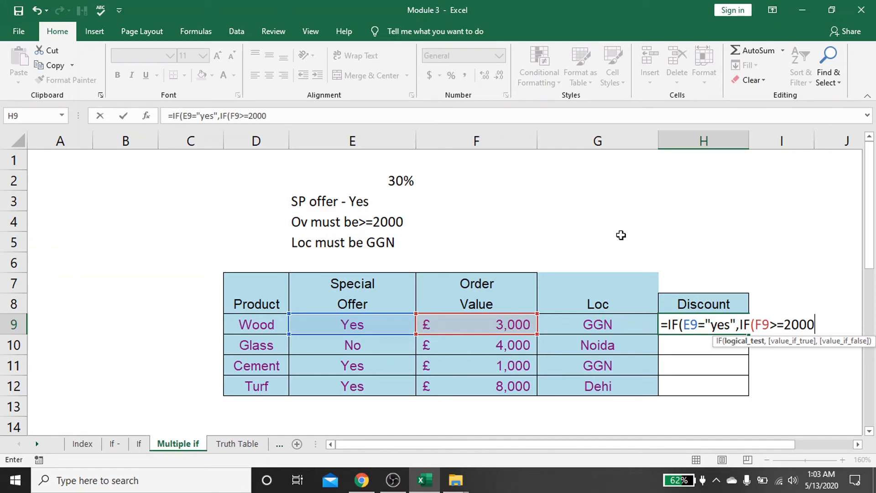
type(",")
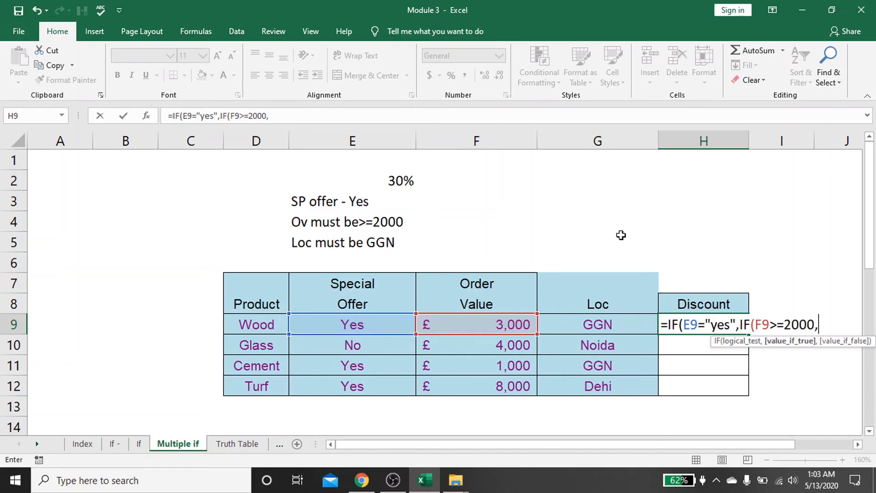
Nest a third IF testing whether the location in G9 equals "GGN"
type("IF(")
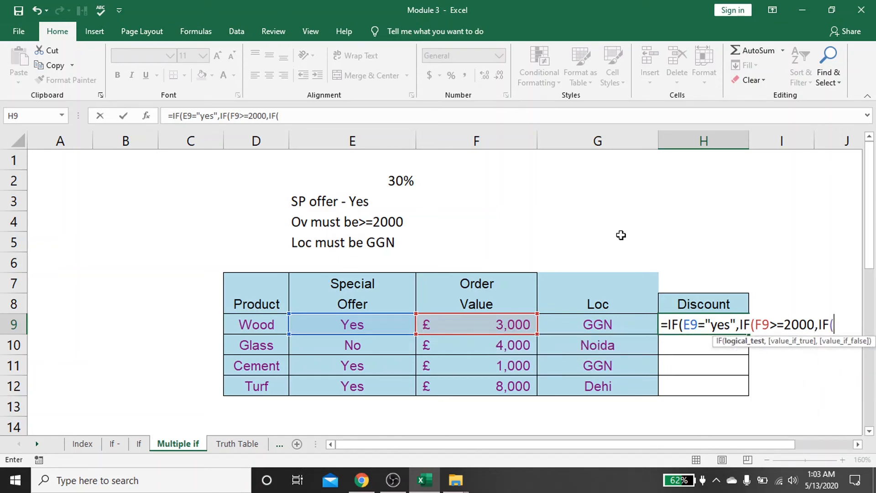
key("Left")
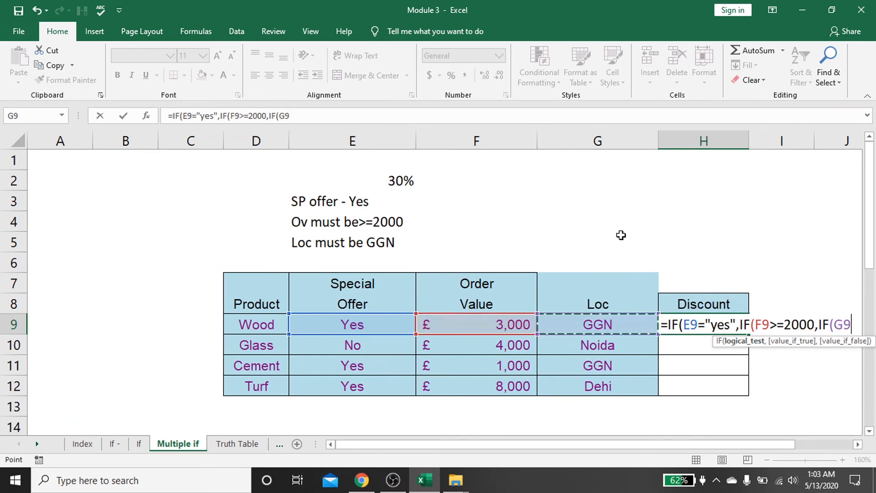
type("=")
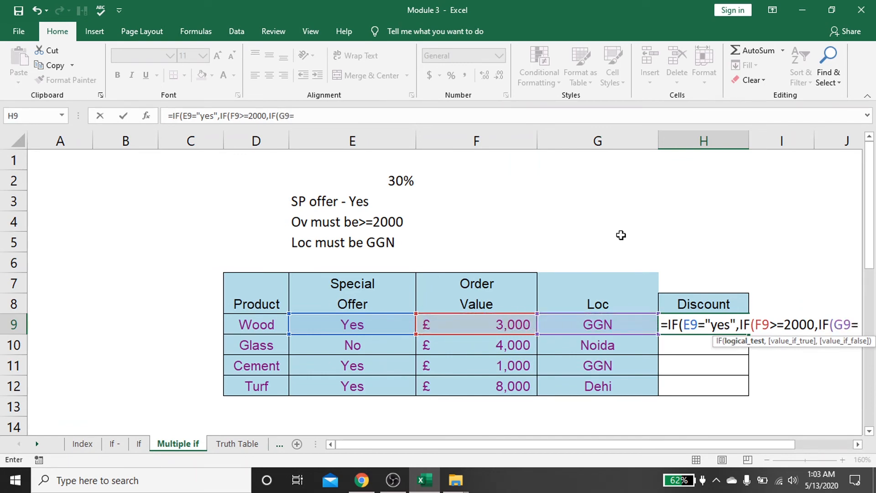
type("\"G")
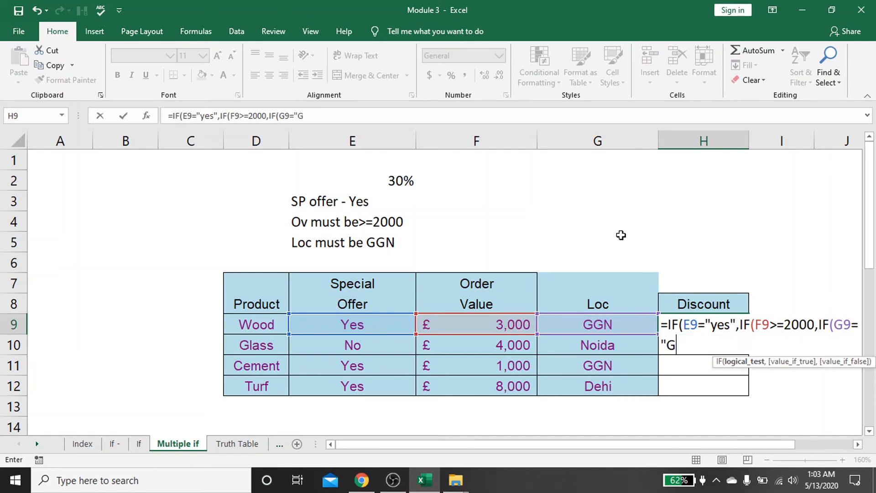
type("GN\",")
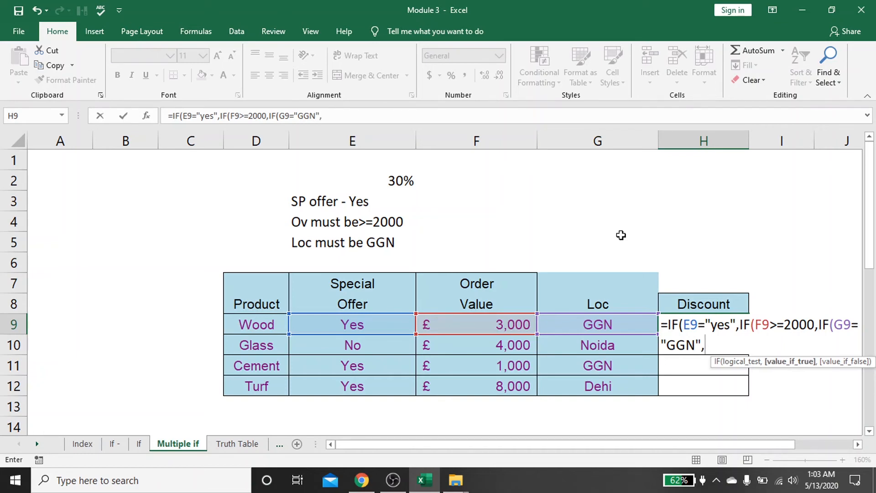
Complete the H9 formula with F9*30% as the innermost true result and 0 as the false result of all three IFs
key("Left")
key("Left")
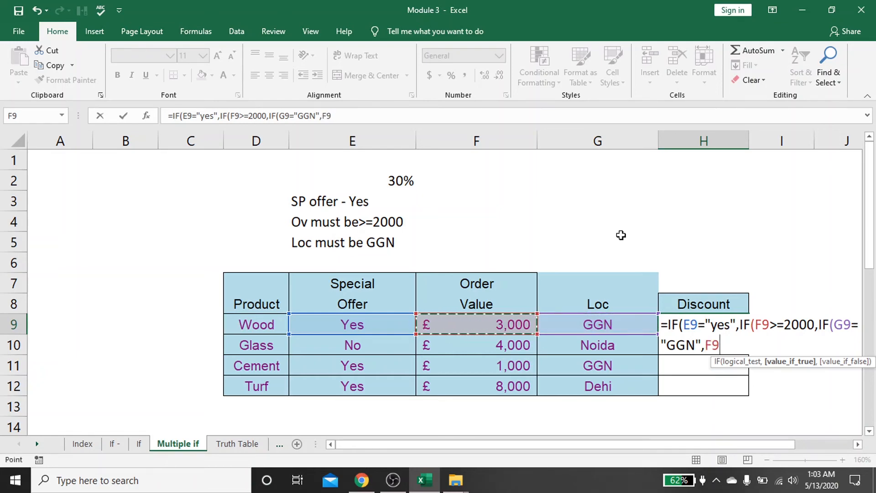
type("*")
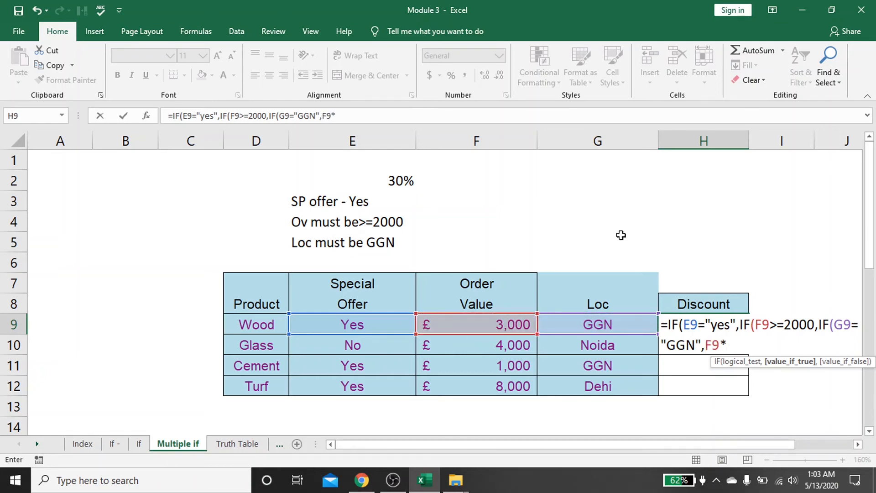
type("30%,")
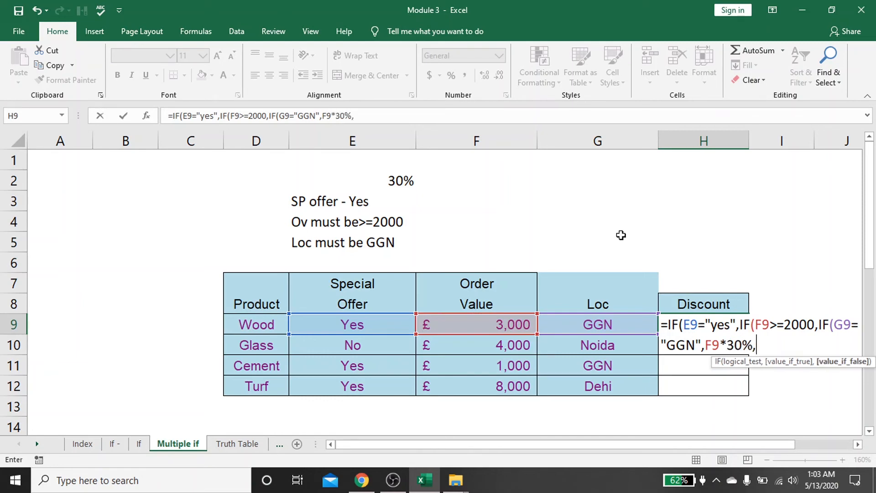
type("0")
type("),0),0")
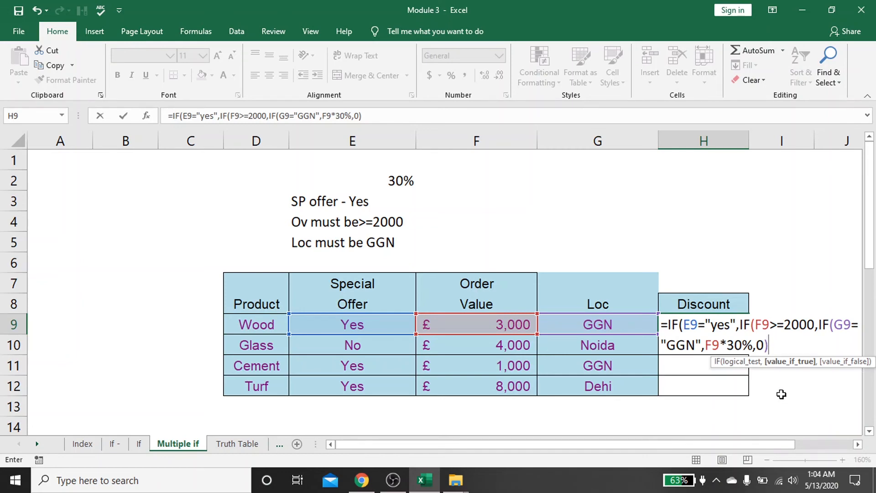
type(",0")
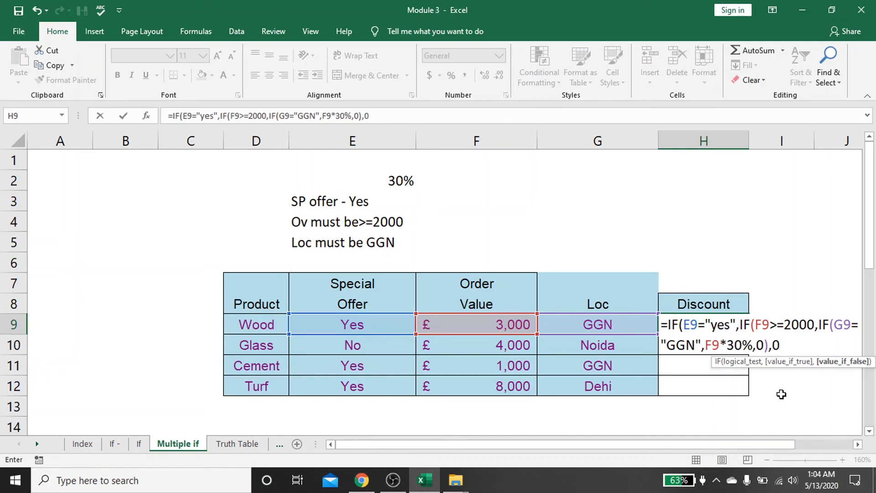
type("),0")
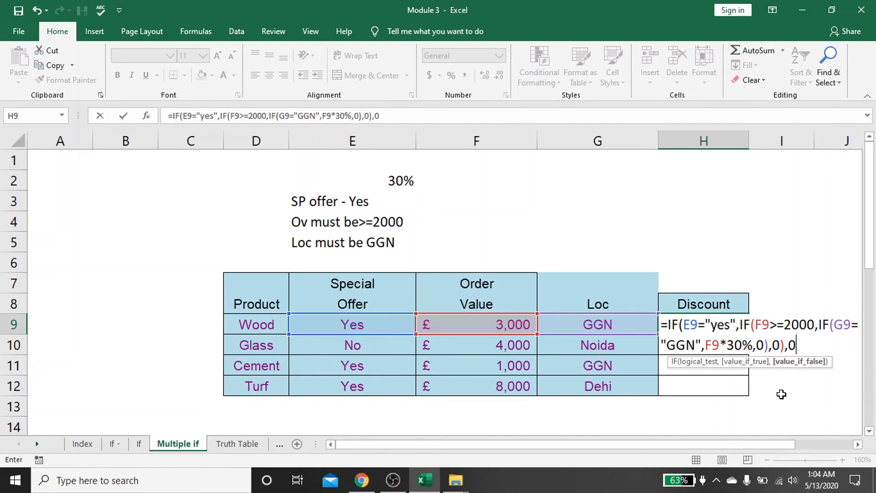
type(")")
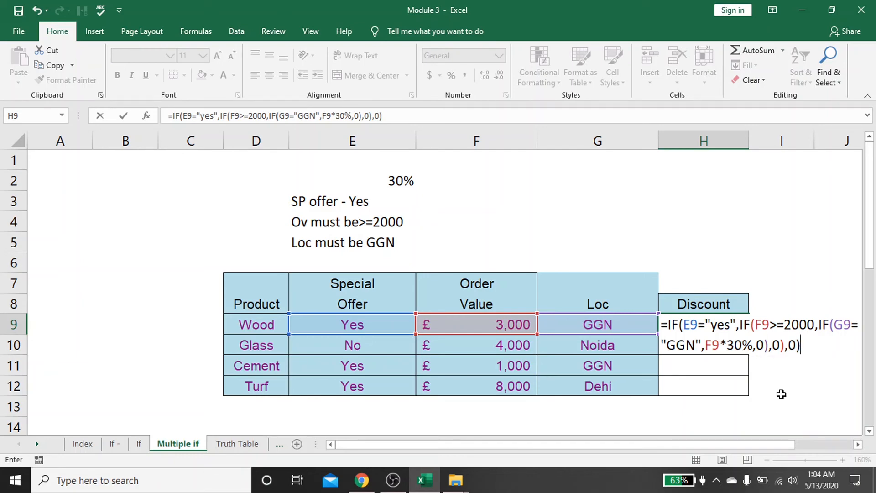
key("Return")
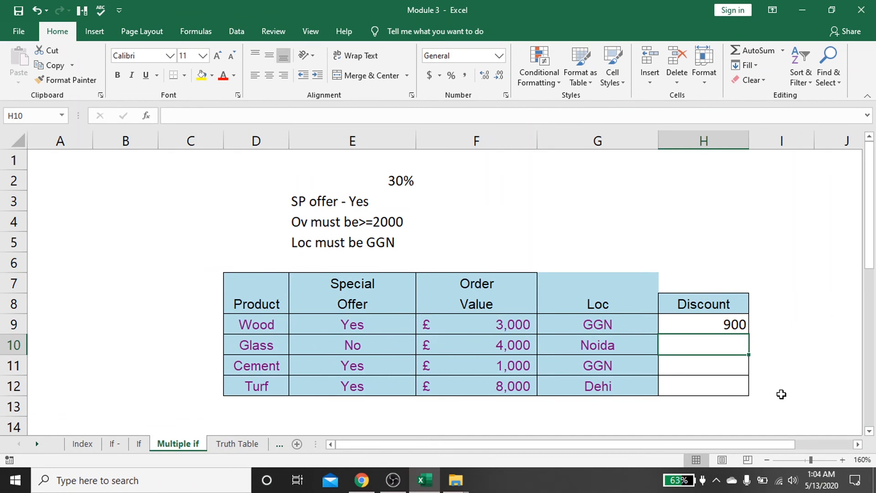
Fill the Wood discount formula in H9 down through H12
key("Up")
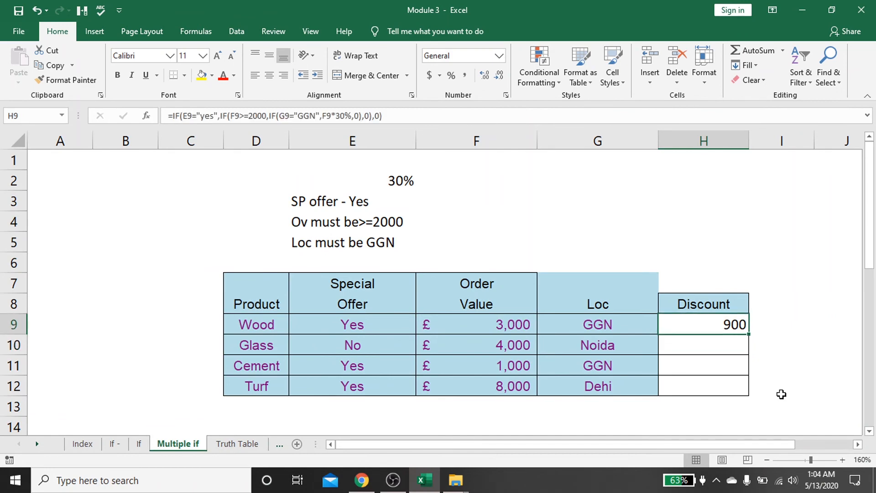
key("shift+Down")
key("shift+Down")
key("shift+Down")
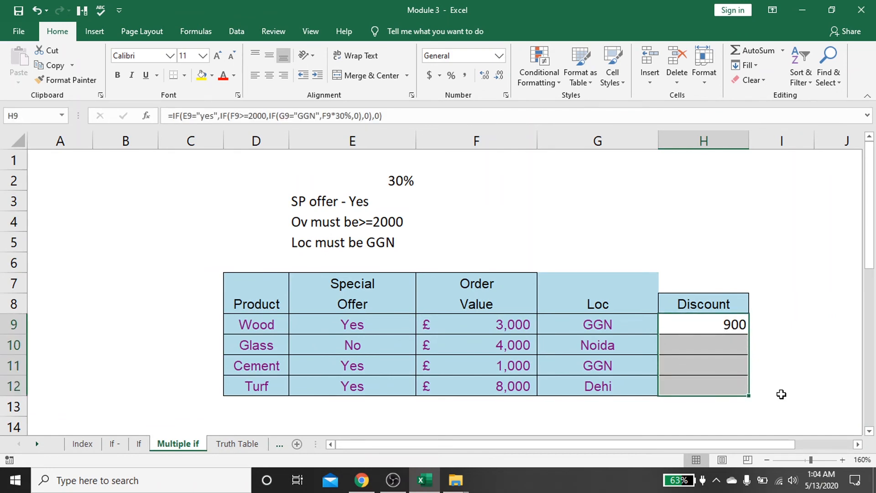
key("ctrl+d")
key("Up")
key("Down")
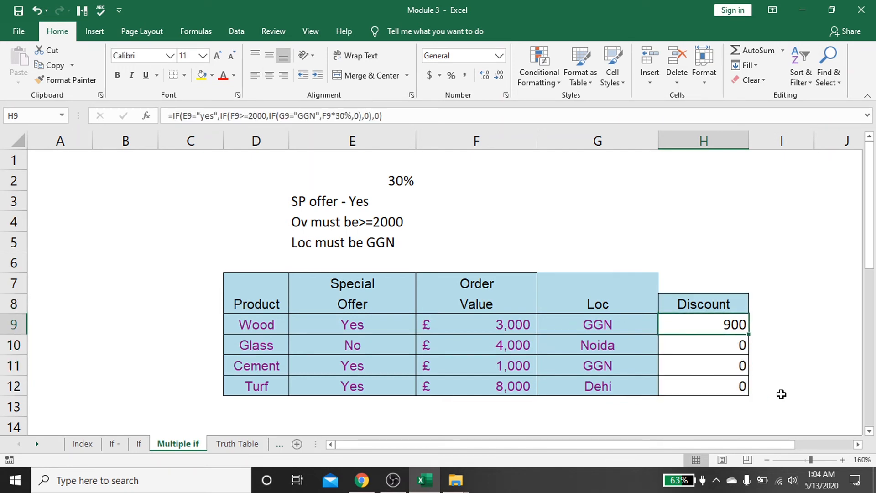
Check the filled discounts against the special offer, order value and location conditions in E3 through E5
key("Left")
key("Left")
key("Left")
key("Up")
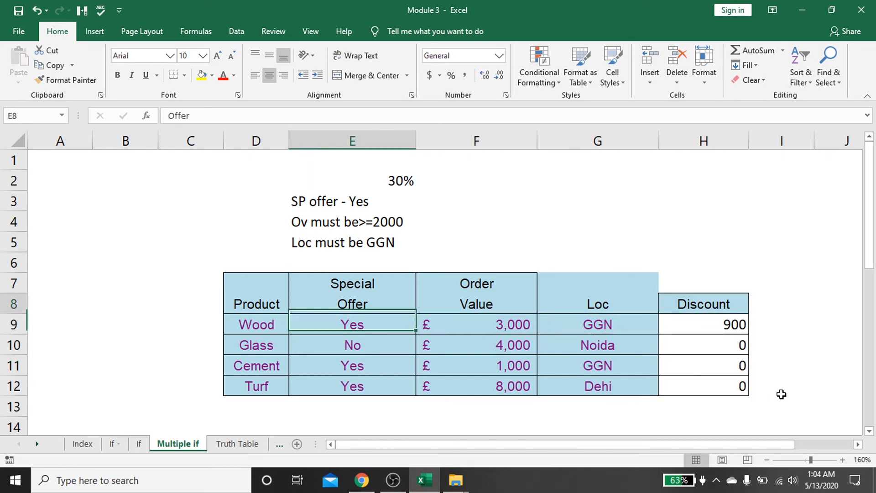
key("Up")
key("Up")
key("Up")
key("Up")
key("Up")
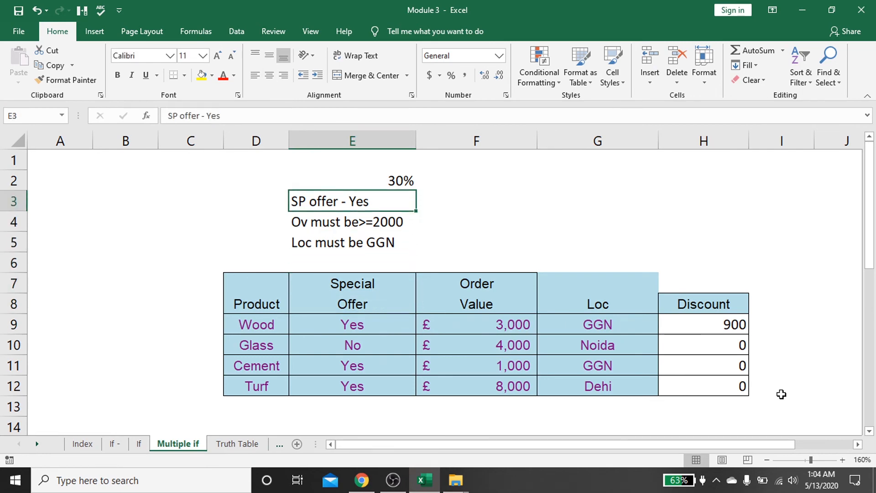
key("Down")
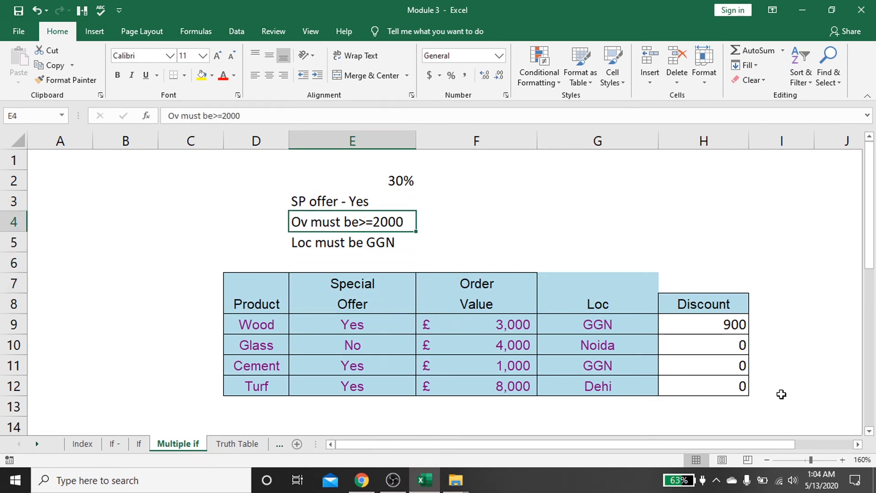
key("Down")
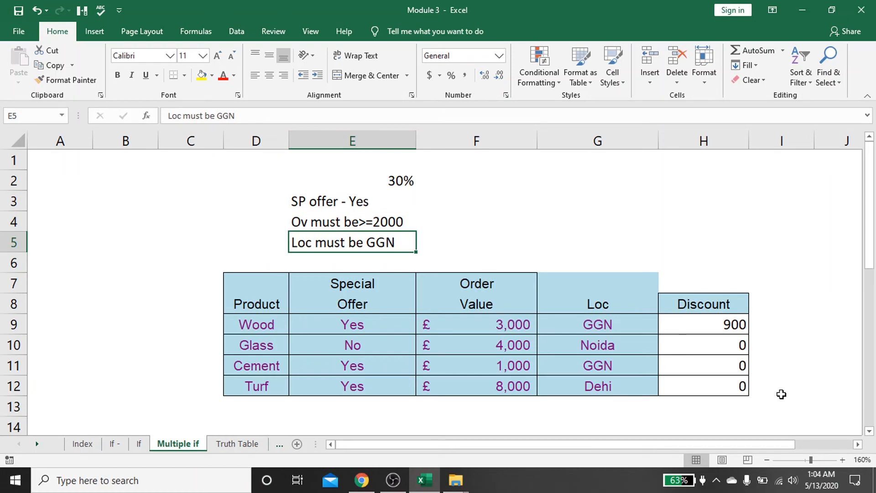
Check the special offer, order value and location of the Wood and Glass rows against the three discount conditions
key("Down")
key("Down")
key("Down")
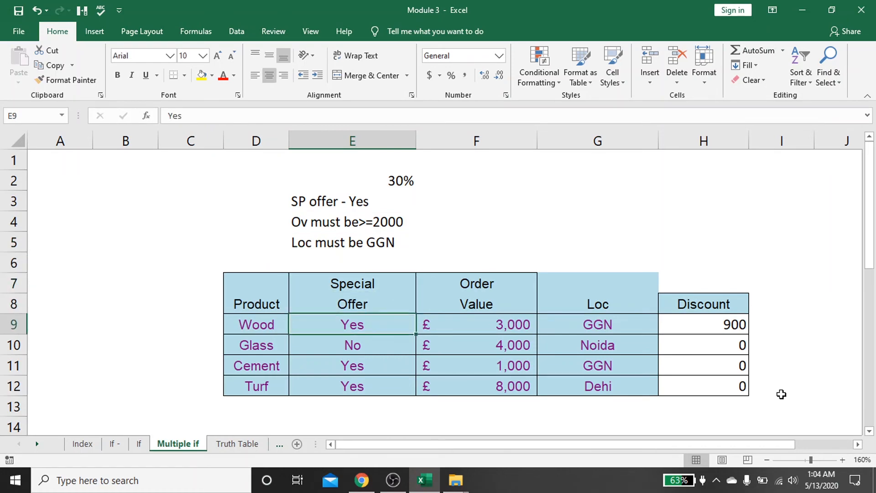
key("Right")
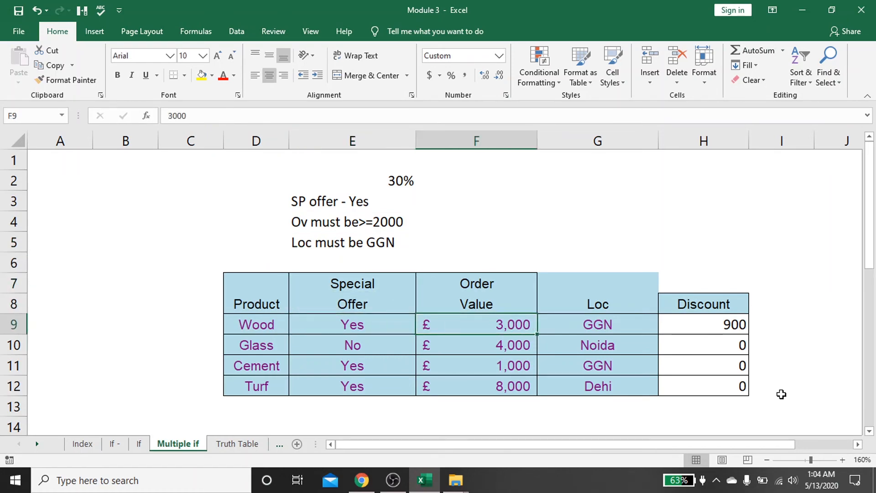
key("Right")
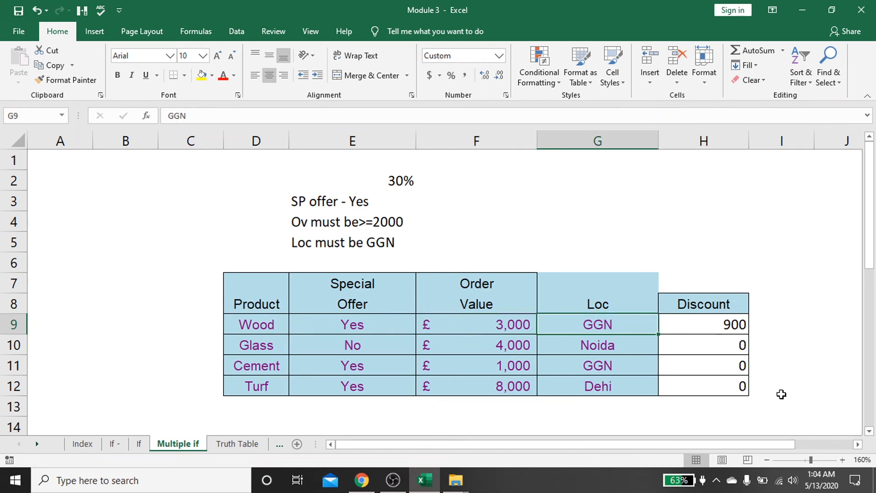
key("Right")
key("Down")
key("Left")
key("Left")
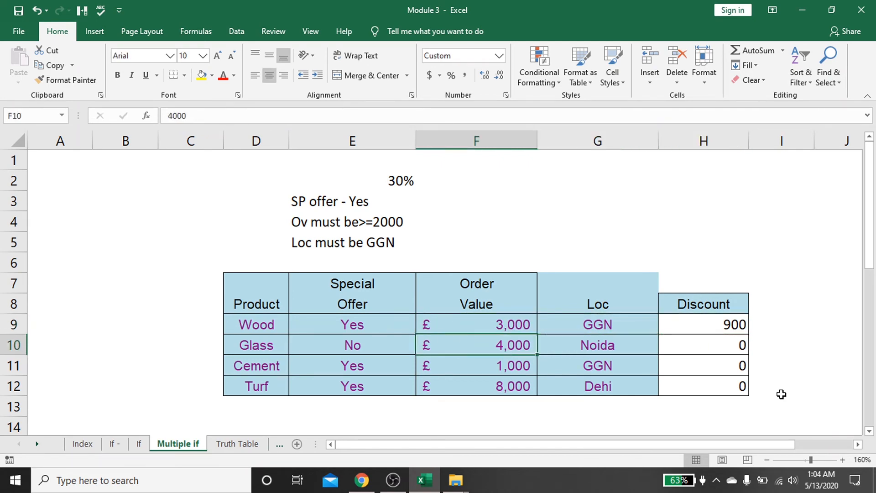
key("Left")
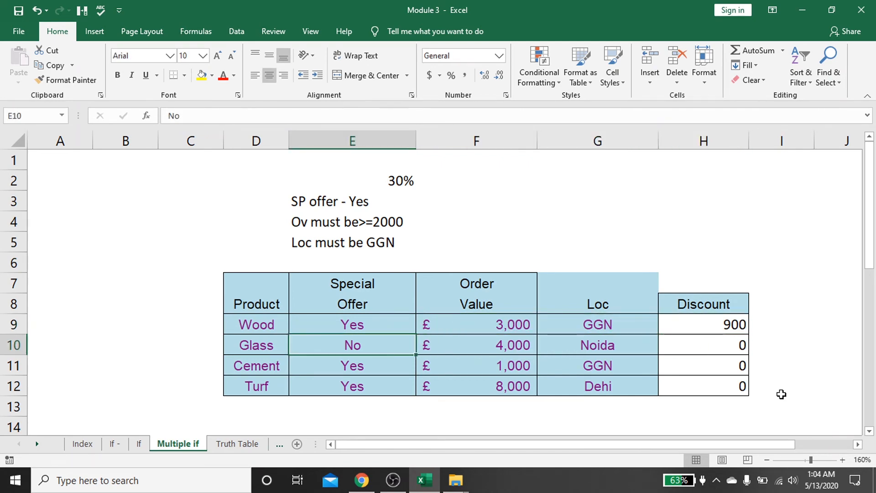
key("Right")
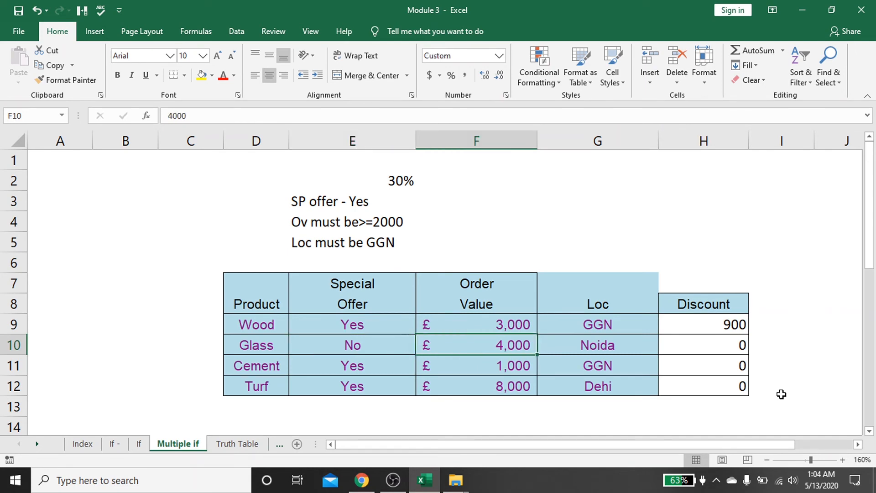
key("Right")
Compare the Cement and Turf rows, cell by cell from special offer to location, with the three discount conditions
key("Down")
key("Left")
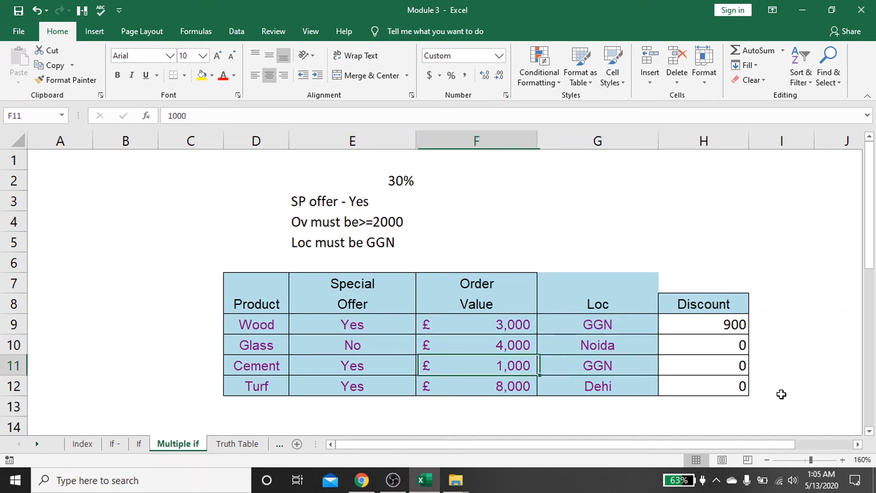
key("Left")
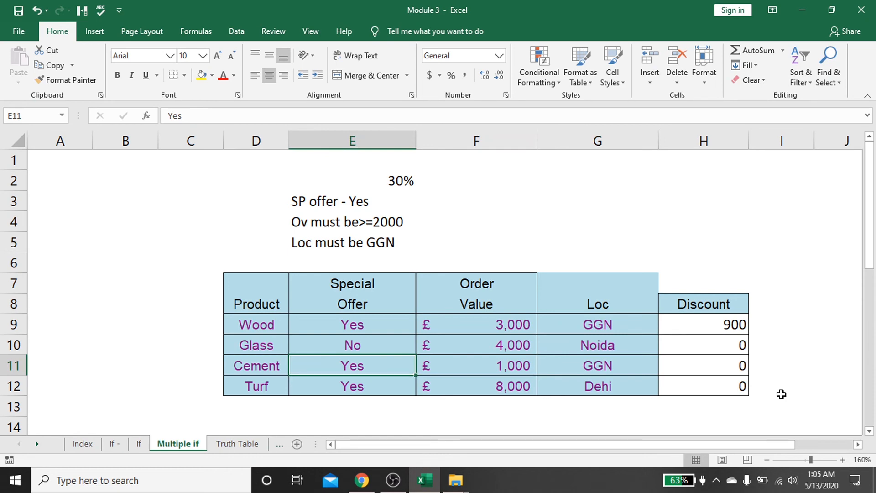
key("Right")
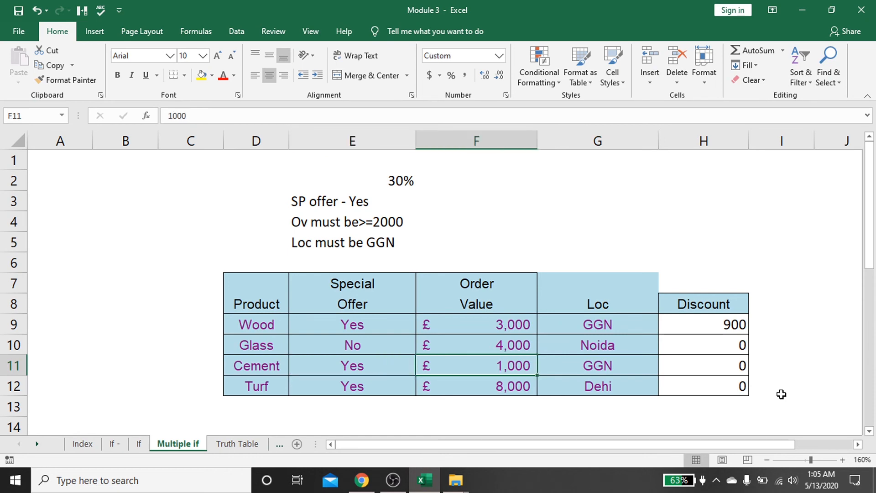
key("Right")
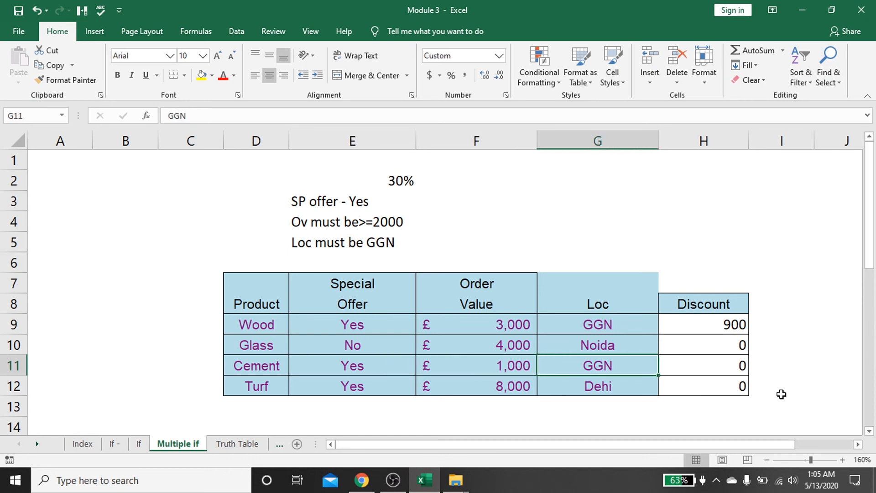
key("Right")
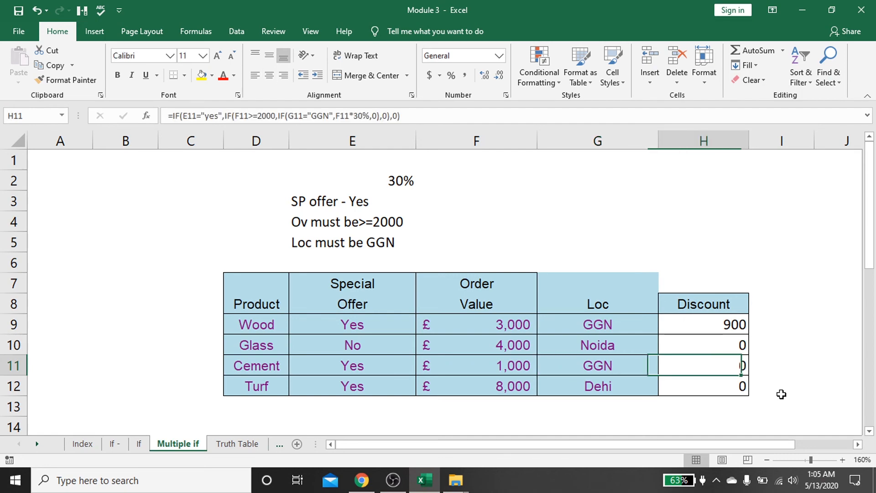
key("Left")
key("Left")
key("Down")
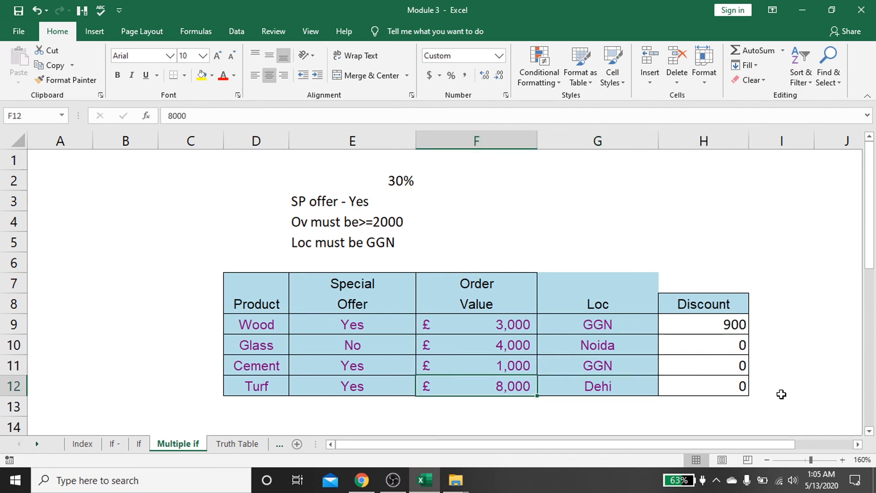
key("Left")
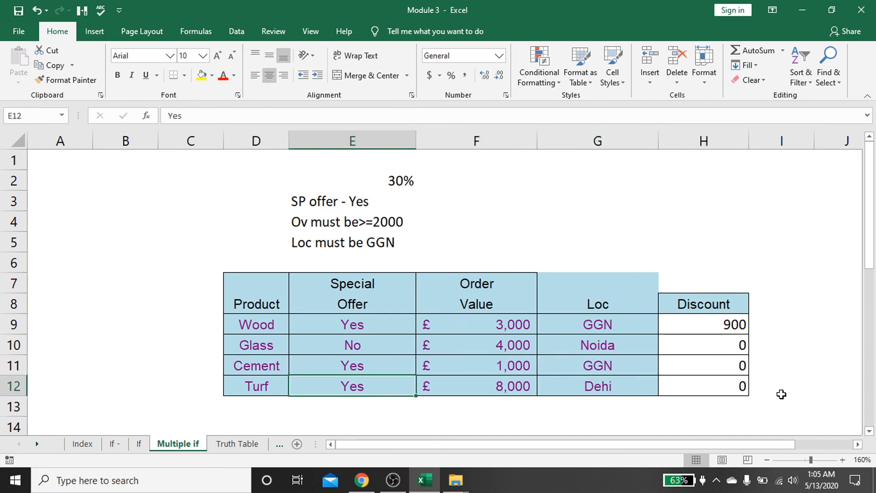
key("Right")
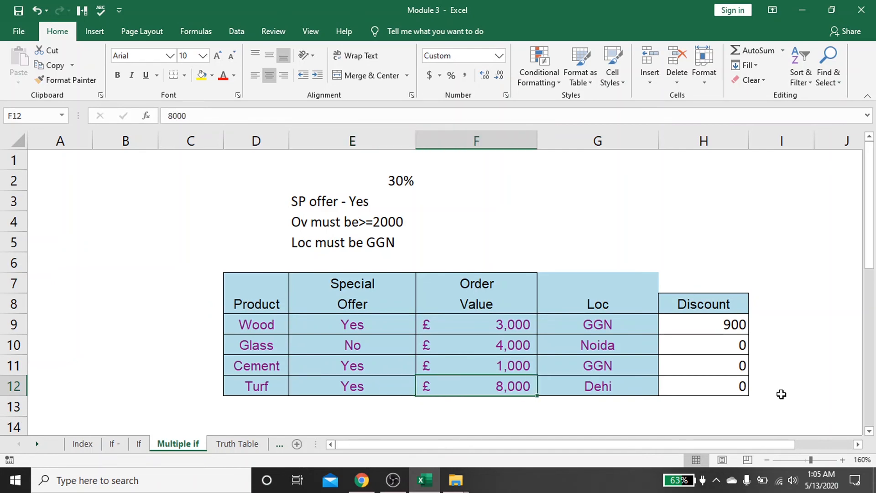
key("Right")
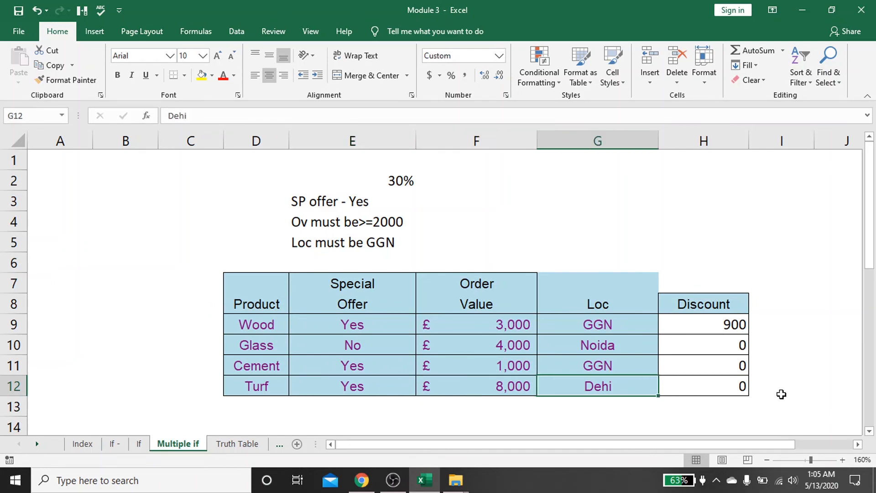
Look over the second exercise below the discount table, including its Billed Amount table and the percentage in F16
key("Down")
key("Down")
key("Down")
key("Down")
key("Down")
key("Down")
key("Down")
key("Down")
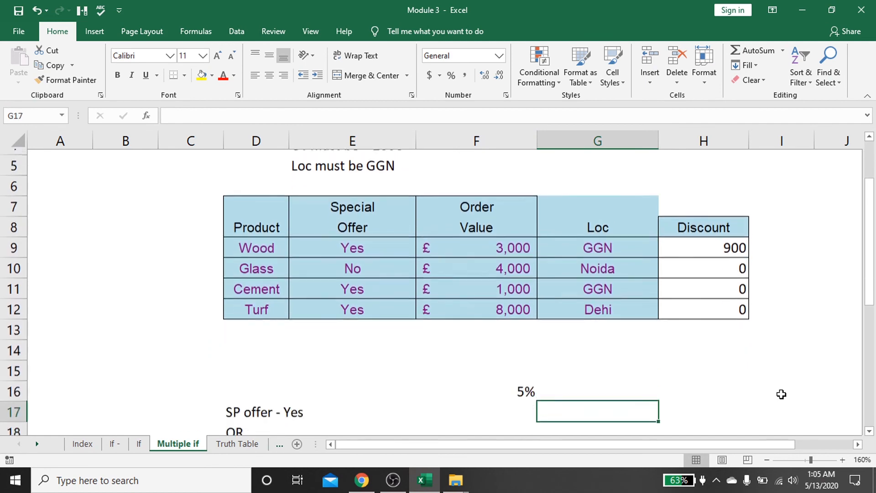
key("Down")
key("Down")
key("Up")
key("Up")
key("Down")
key("Down")
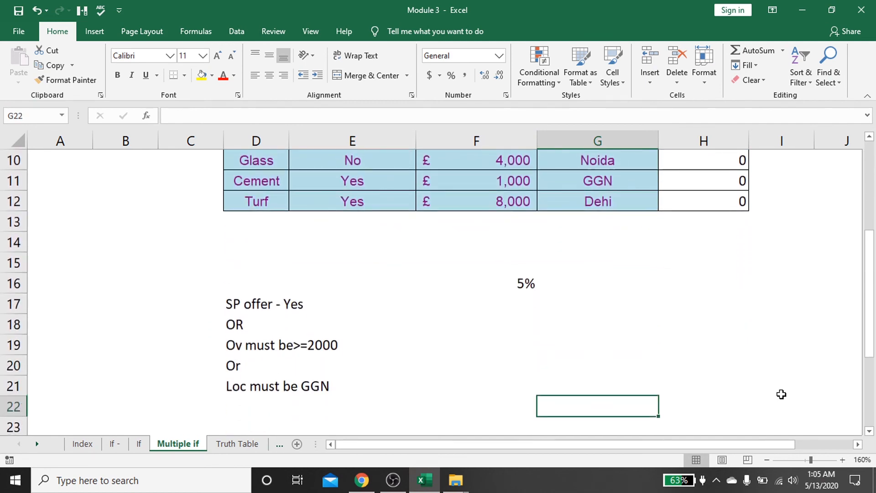
key("Down")
key("Down")
key("Down")
key("Right")
key("Up")
key("Up")
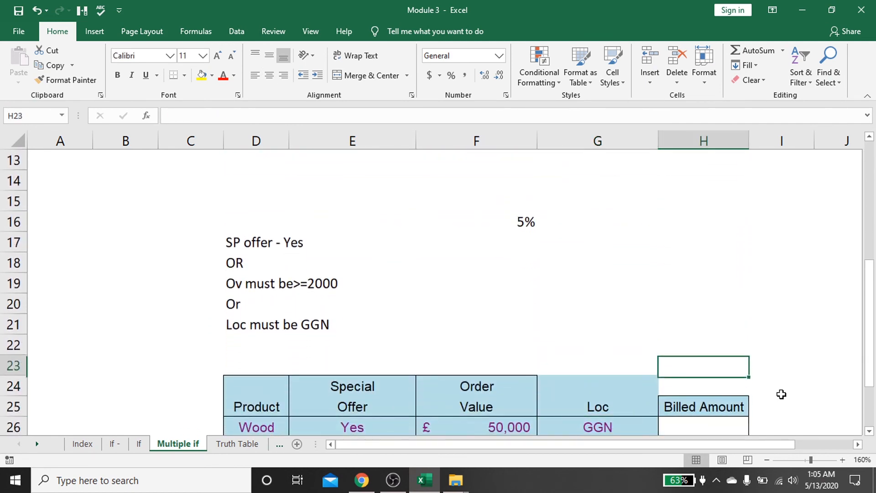
key("Up")
key("Left")
key("Left")
key("Left")
key("Left")
key("Up")
key("Up")
key("Up")
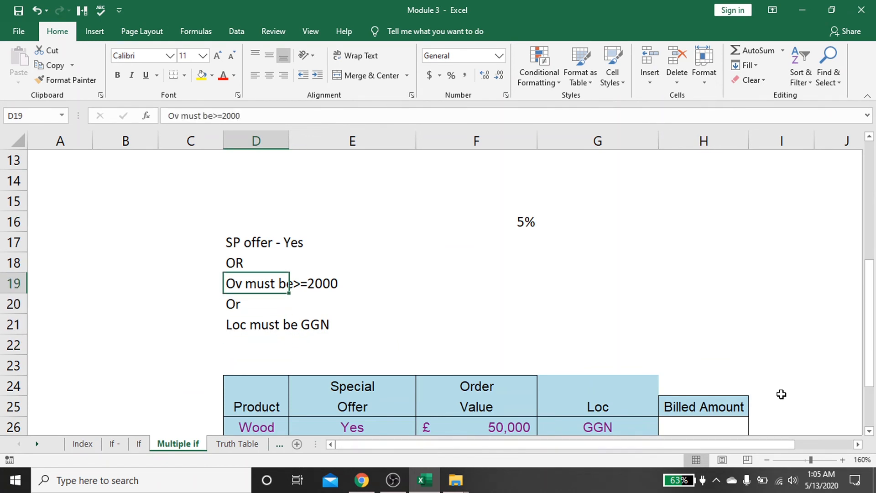
key("Up")
key("Up")
key("Right")
key("Right")
key("Right")
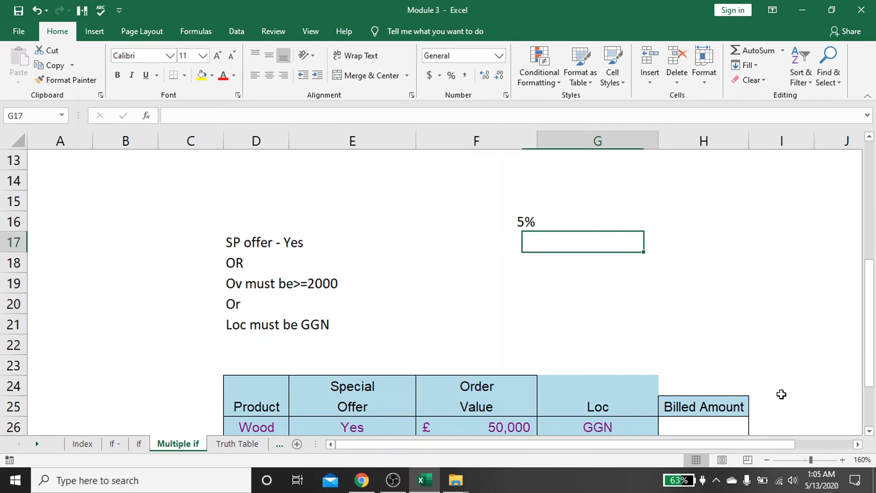
key("Up")
key("Left")
key("Down")
key("Down")
key("Down")
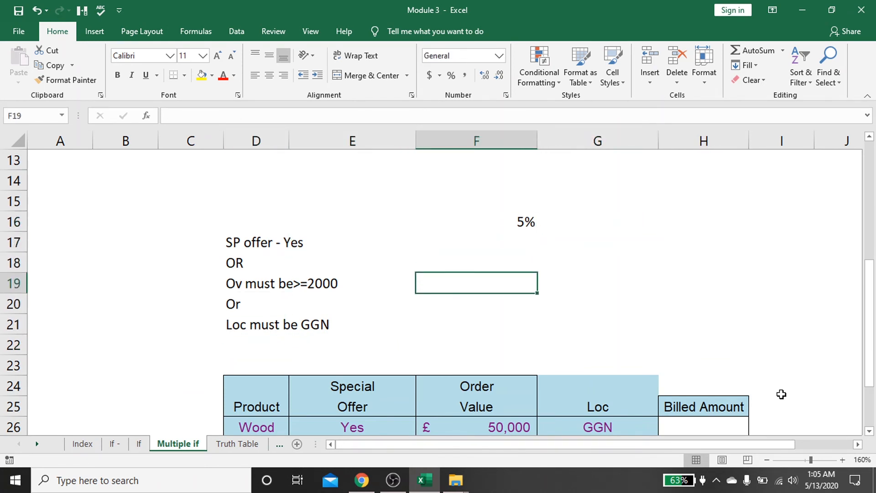
Read the special offer, order value and location conditions joined by OR in D17 through D21
key("Left")
key("Left")
key("Up")
key("Up")
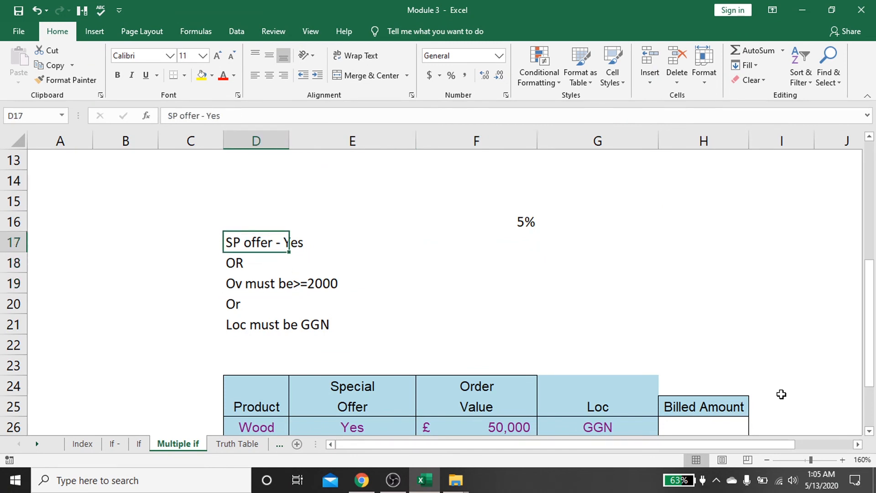
key("Down")
key("Down")
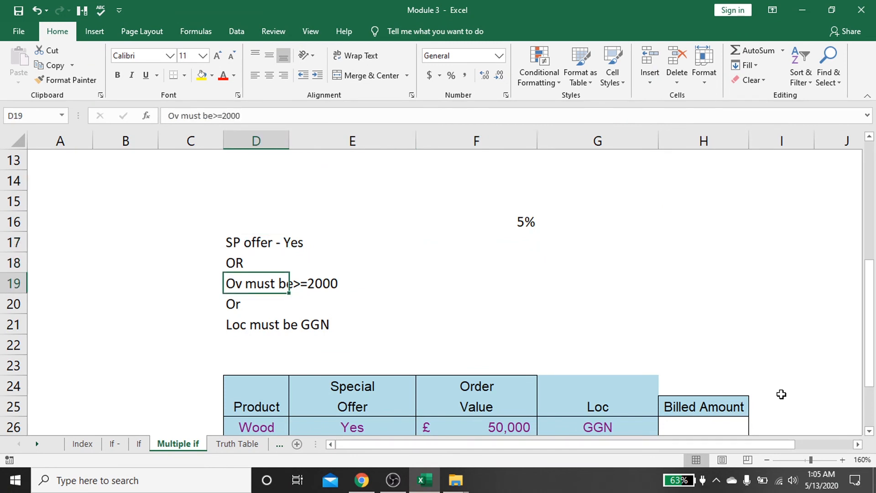
key("Right")
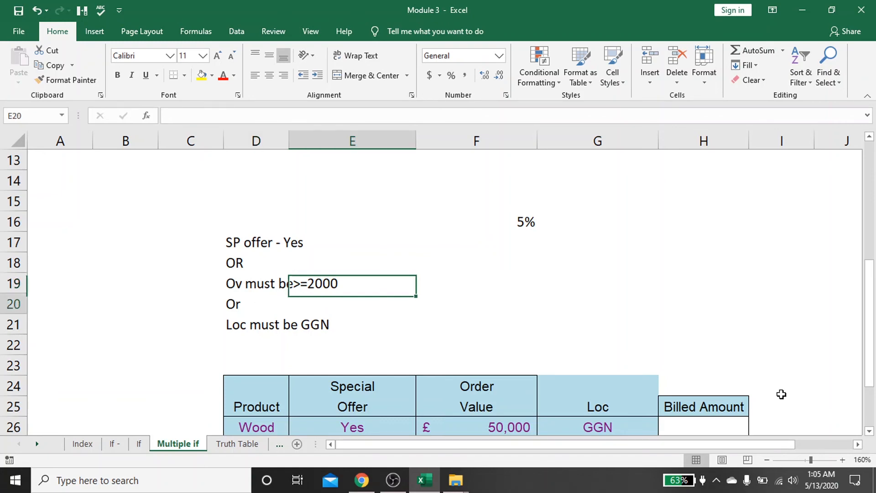
key("Down")
key("Left")
key("Down")
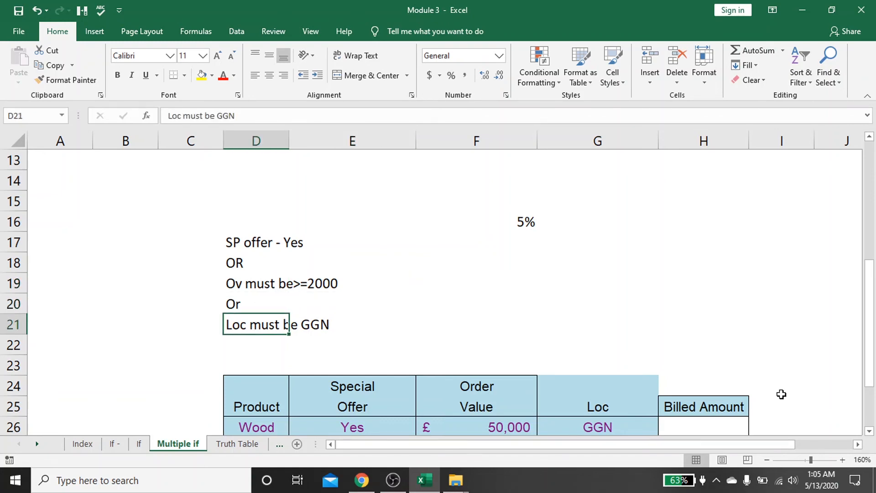
key("Right")
key("Up")
key("Left")
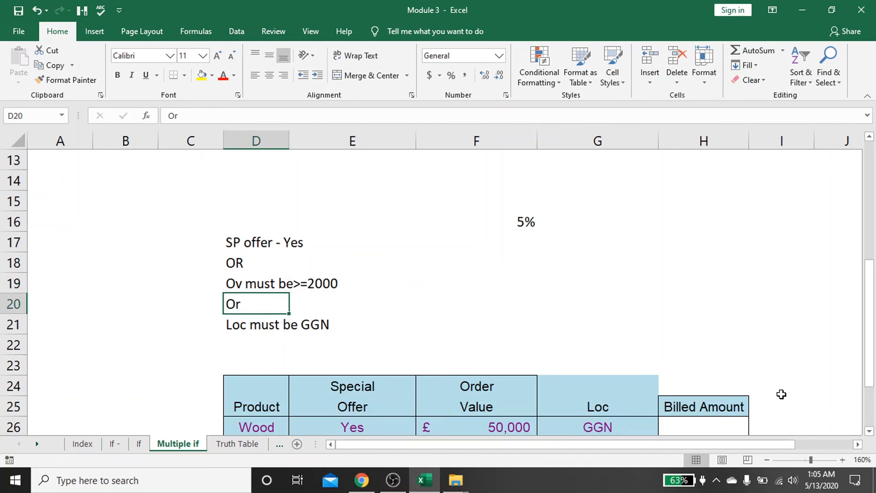
key("Up")
key("Down")
key("Up")
key("Up")
key("Up")
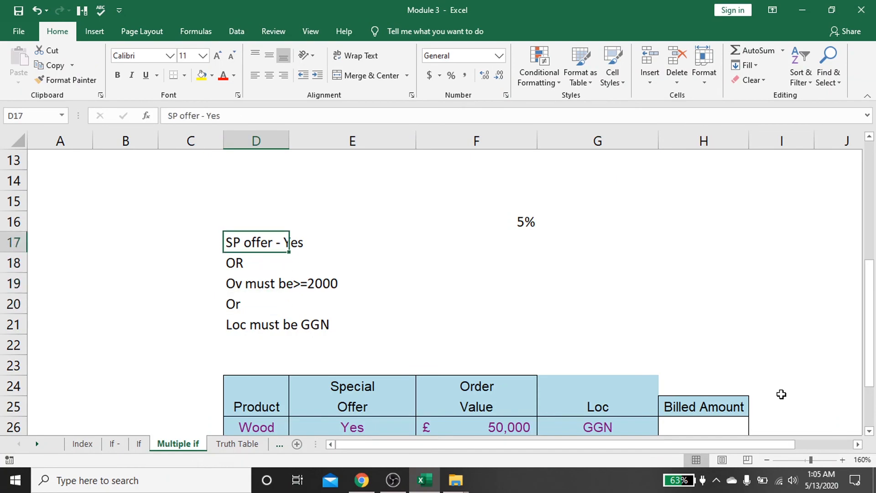
Start an IF formula in the Wood row's Billed Amount cell H26, testing whether the special offer in E26 equals "yes"
key("Down")
key("Down")
key("Down")
key("Down")
key("Down")
key("Down")
key("Down")
key("Down")
key("Down")
key("Down")
key("Right")
key("Right")
key("Right")
key("Up")
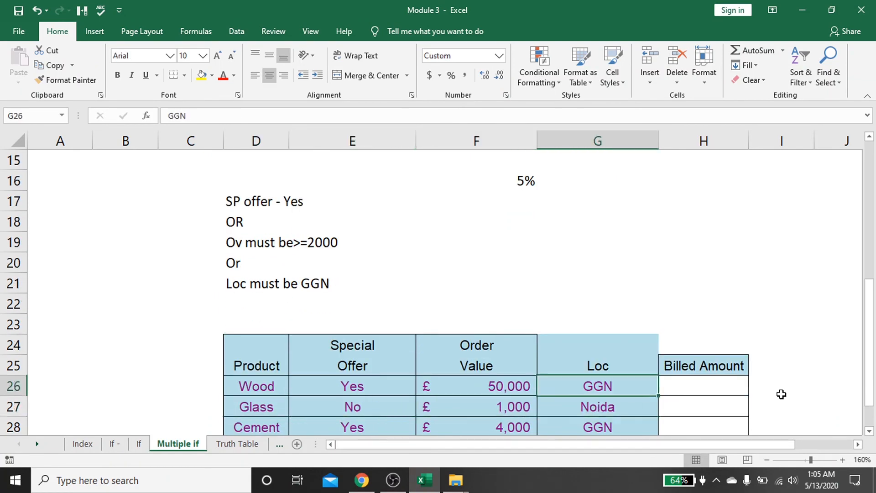
key("Right")
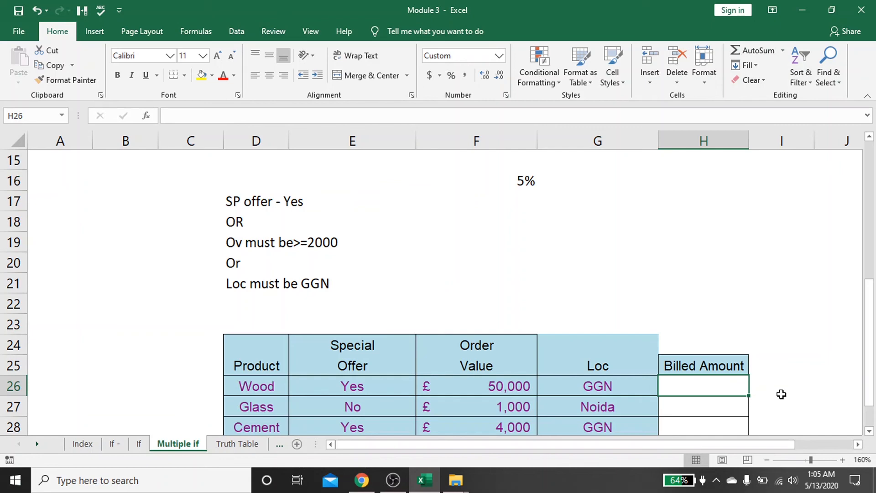
type("=IF(")
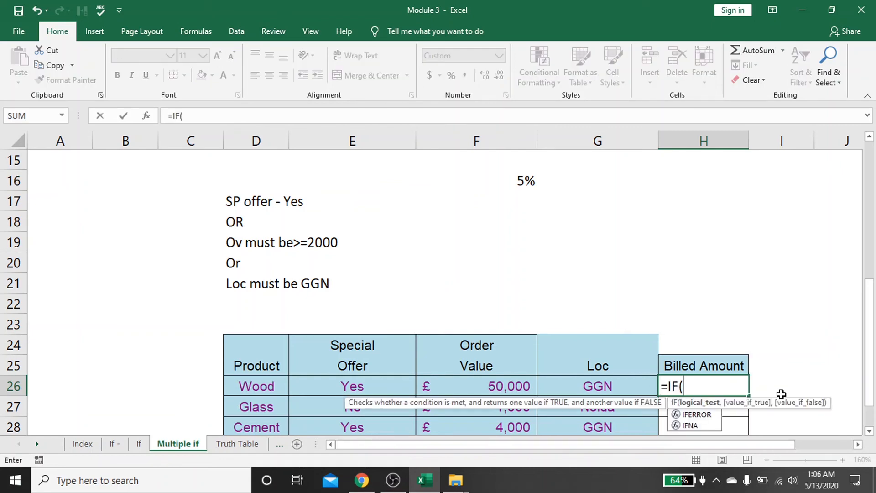
key("Left")
key("Left")
key("Left")
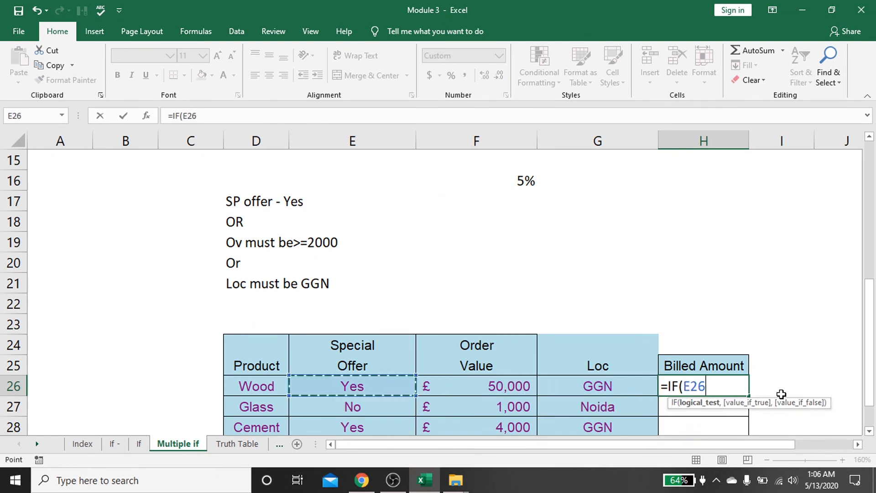
type("=")
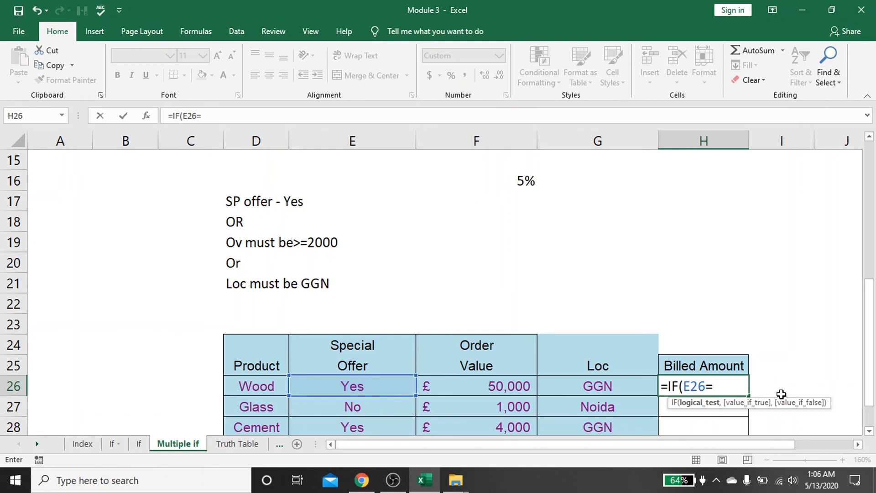
type("\"yes\",")
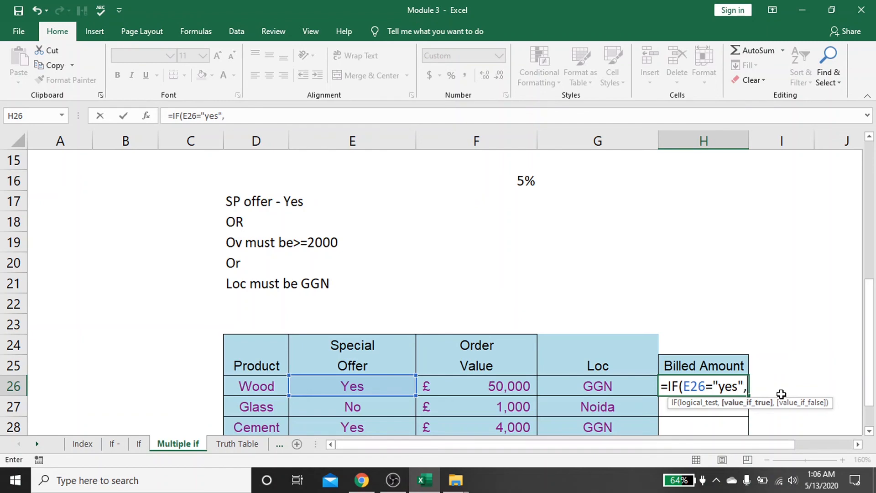
Set the H26 formula's value if true to F26*5%, the Wood order value times 5%
key("Left")
key("Left")
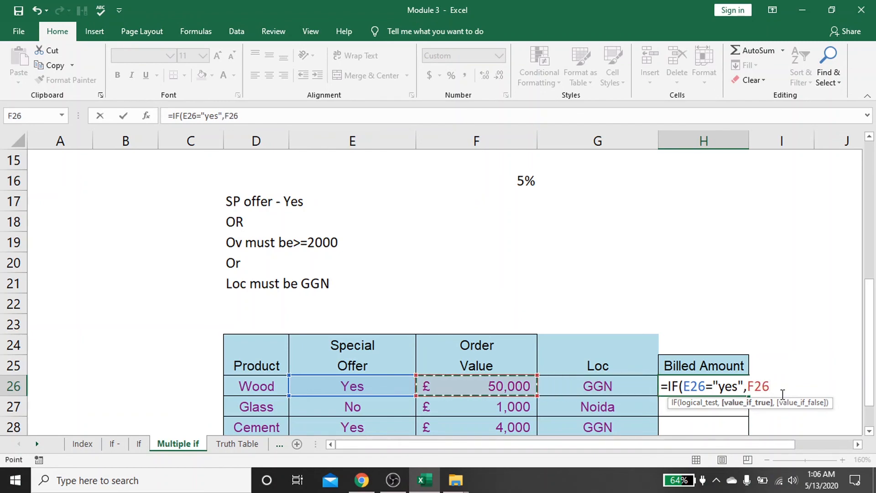
type("*")
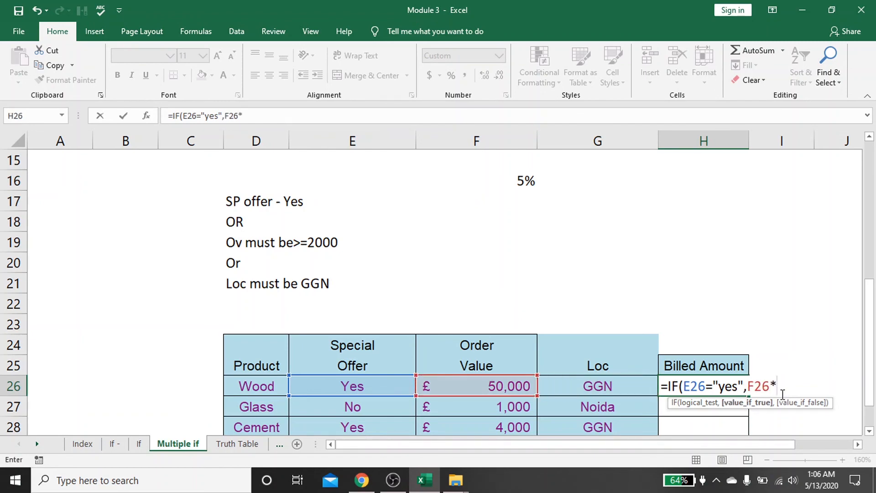
type("5%,")
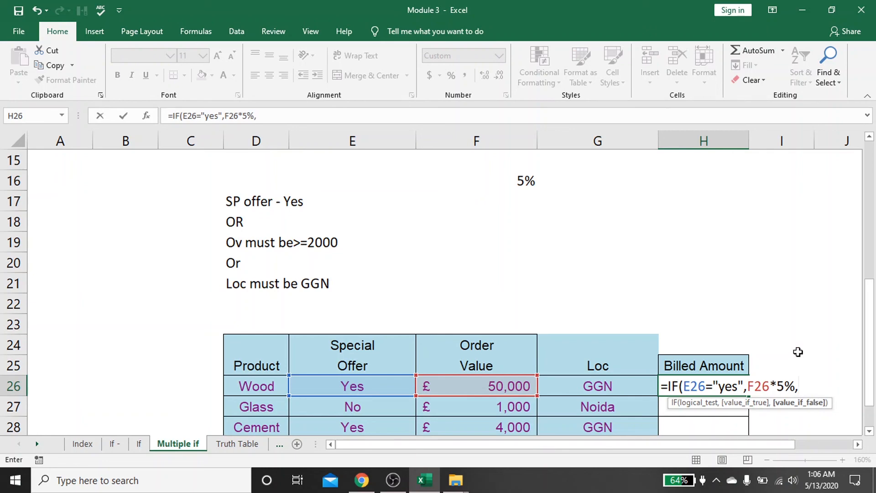
Nest a second IF as the value if false in H26, testing F26>=2000 and returning F26*5%
type("IF(")
key("Left")
key("Left")
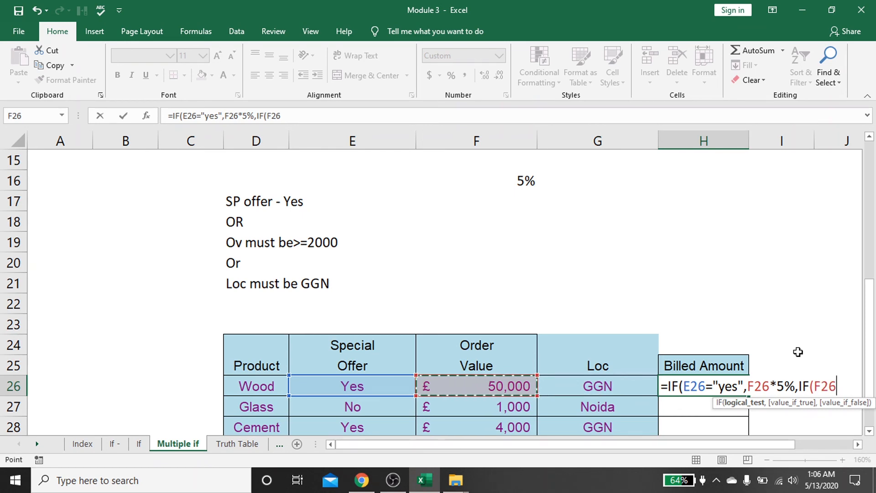
type(">=")
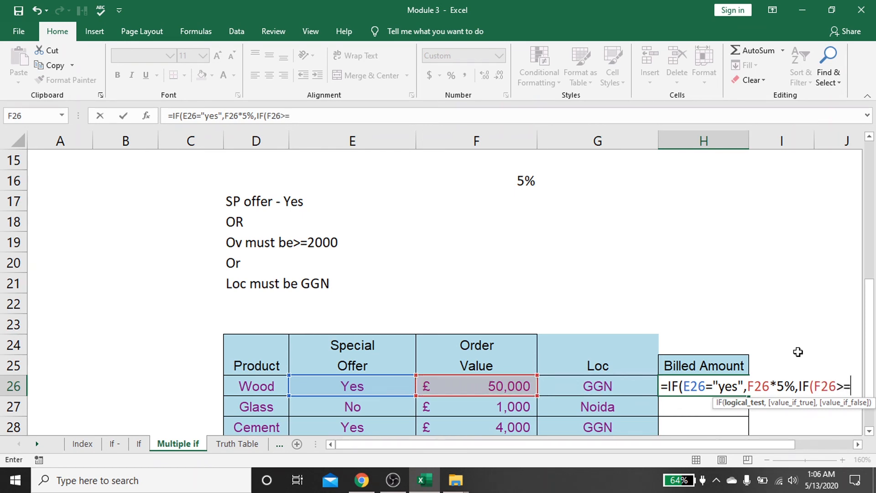
type("2000")
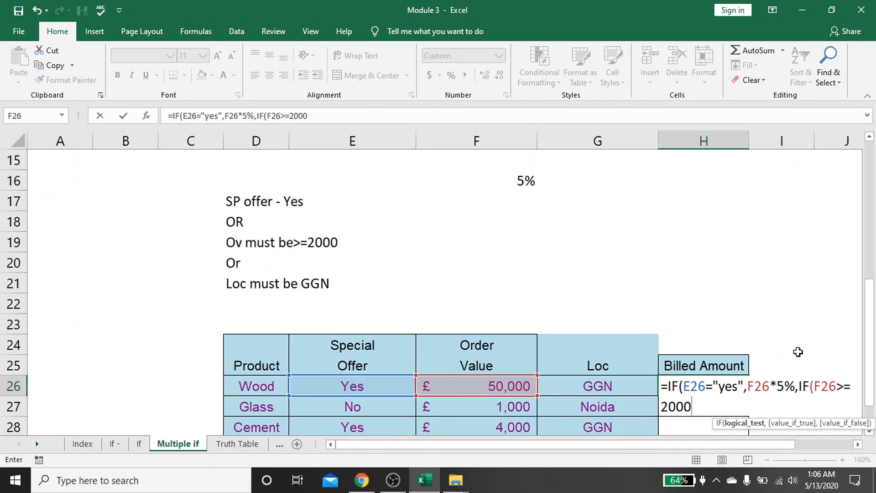
type(",")
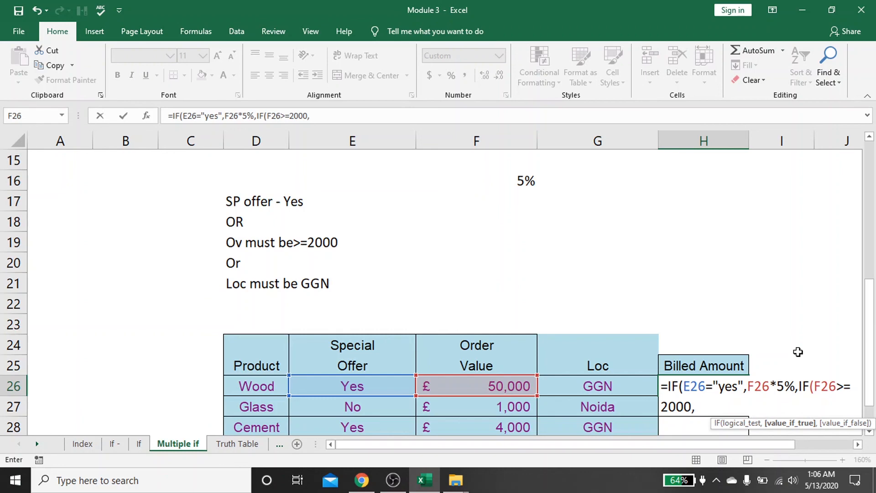
key("Left")
key("Left")
type("*")
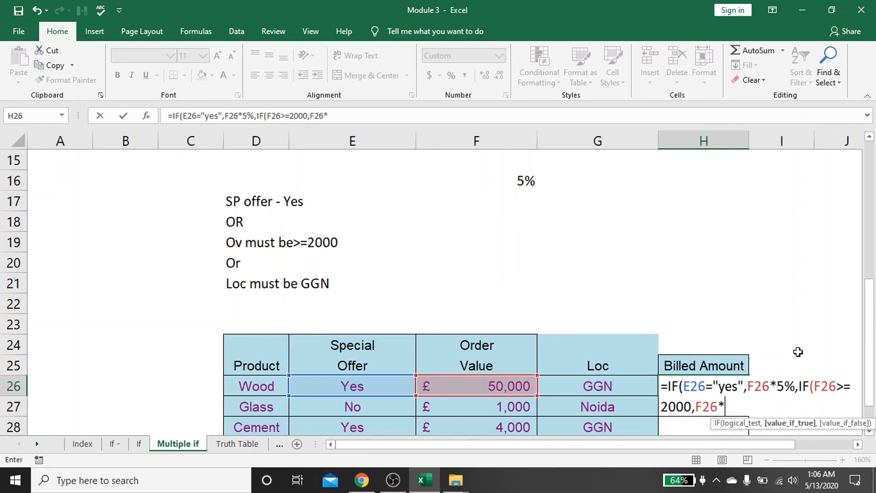
type("5%,")
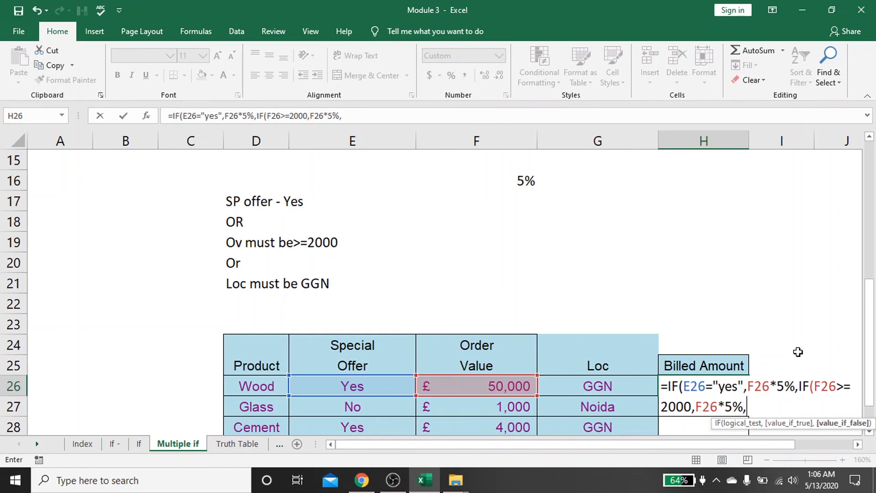
Nest a third IF in H26 that returns F26*5% when G26="GGN", and complete the formula
type("IF(")
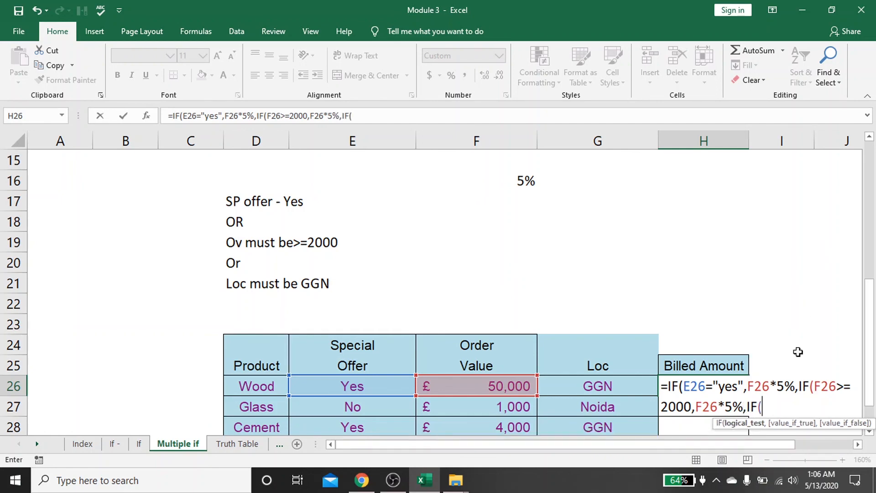
key("Left")
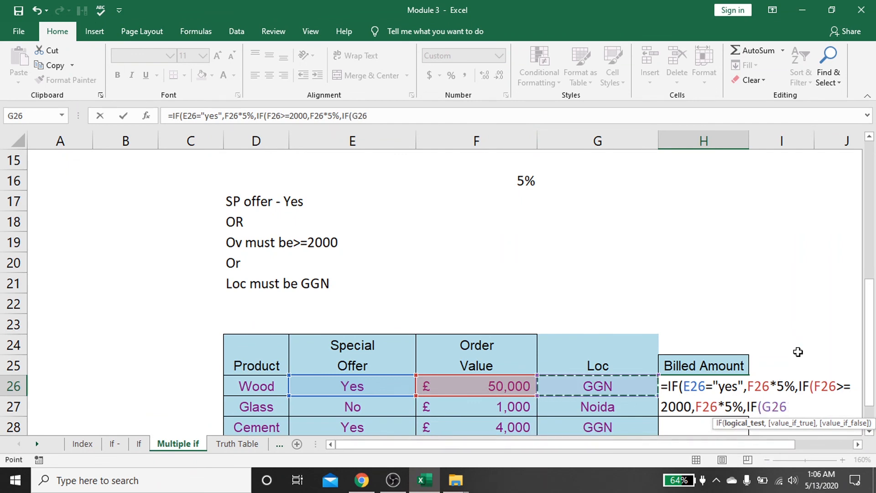
type("=")
type("\"GG")
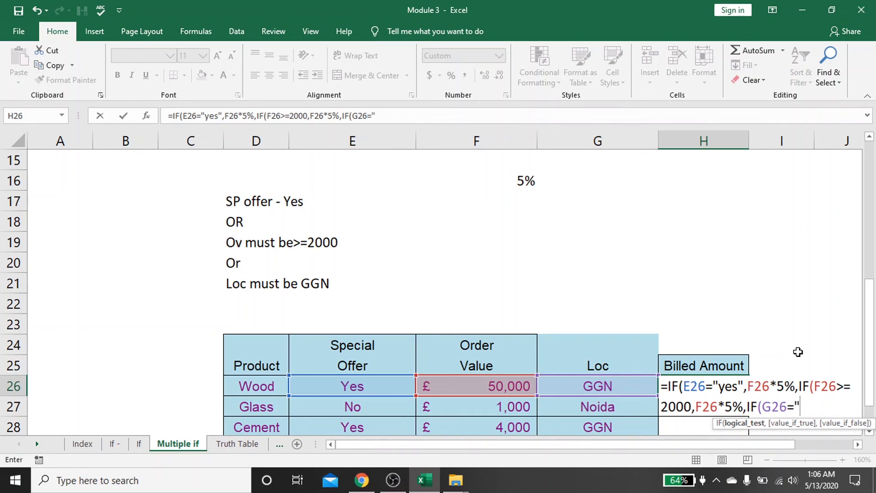
type("N\",")
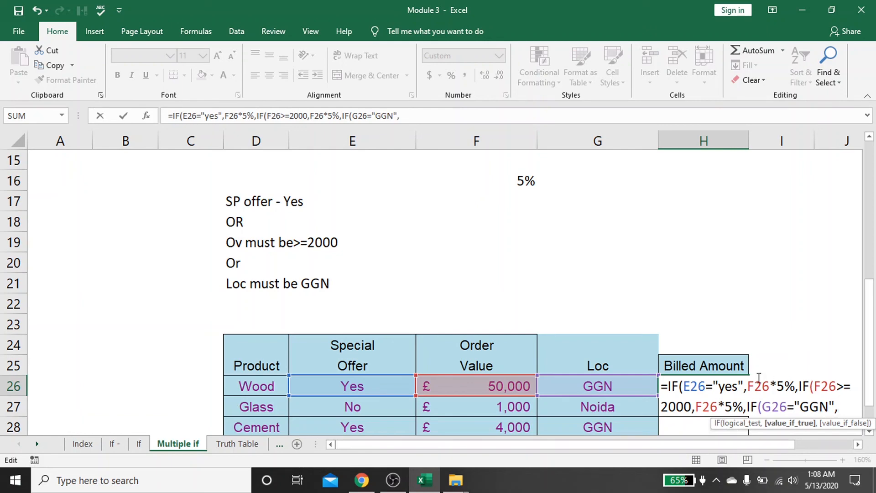
left_click(495, 386)
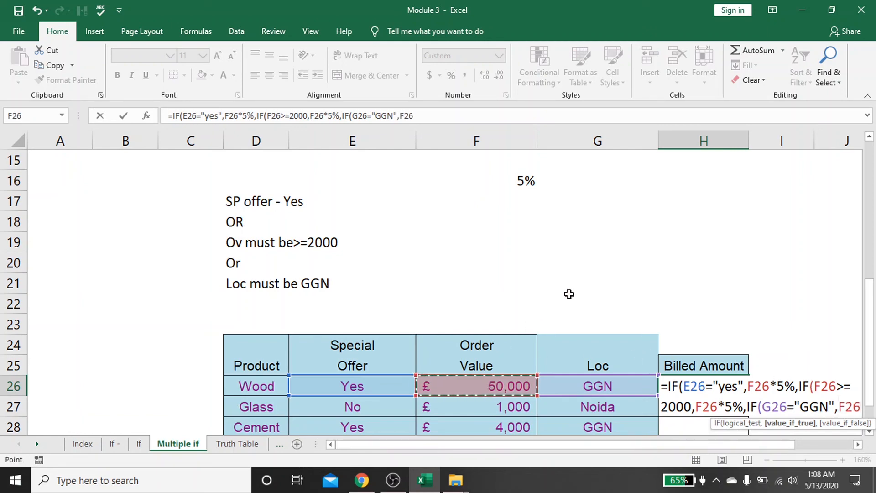
type(",")
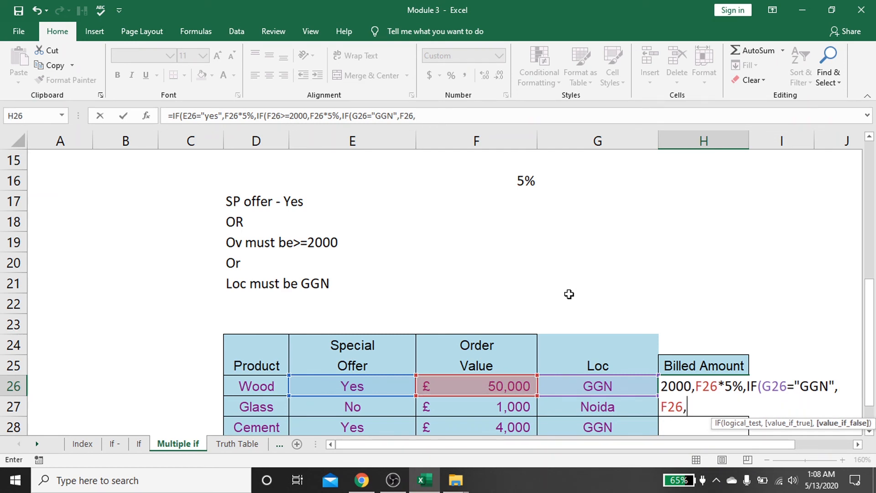
key("BackSpace")
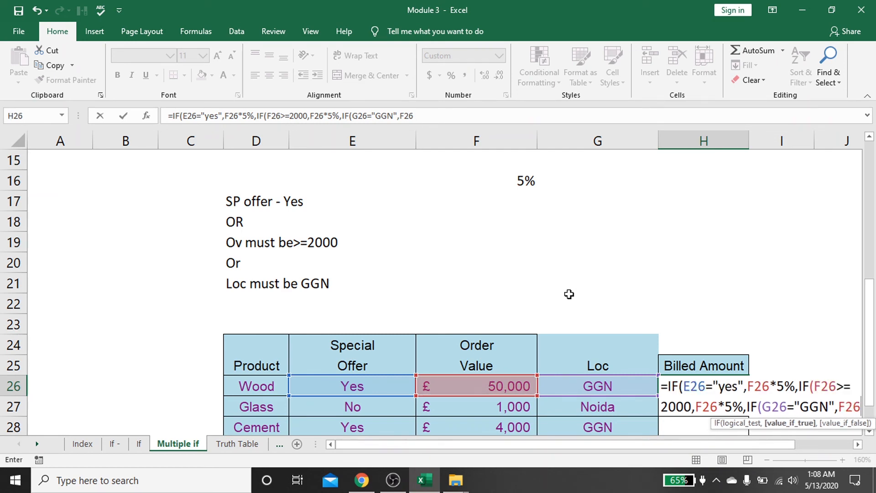
type("*5%")
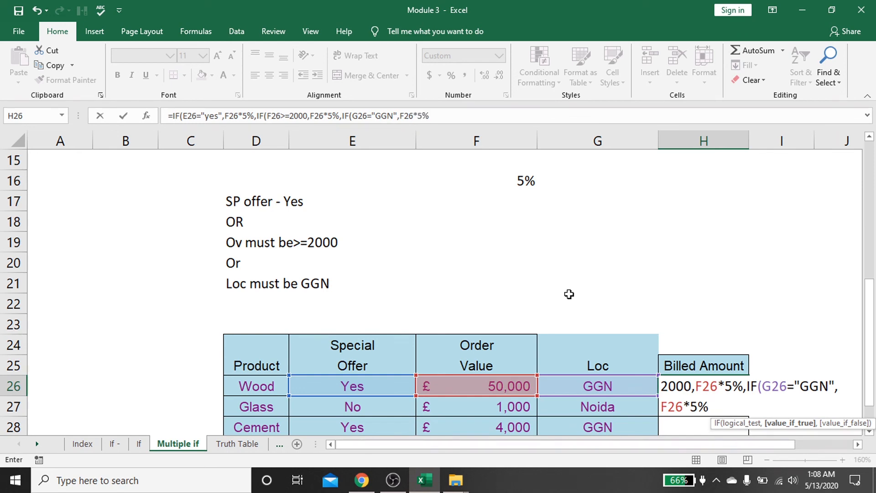
type(")))")
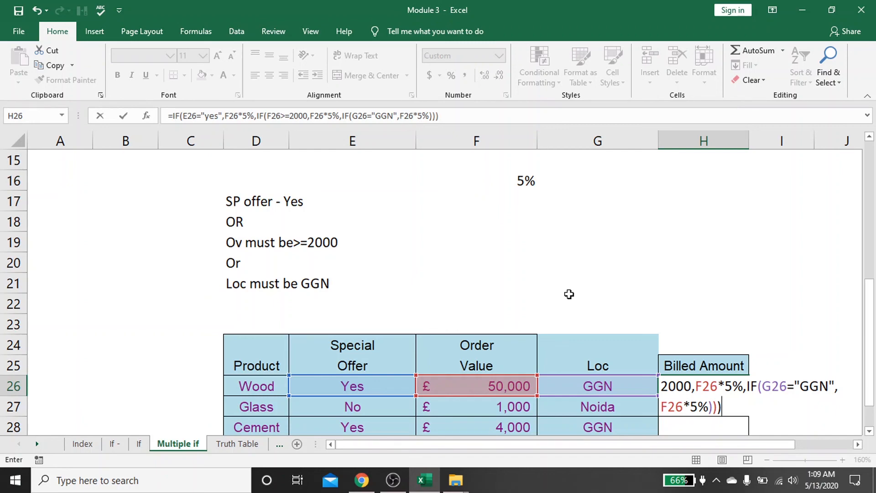
key("Return")
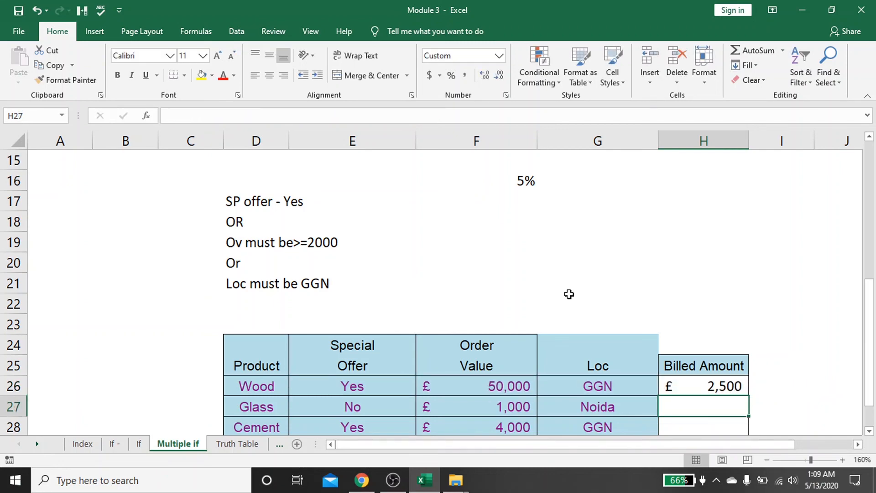
Fill the Billed Amount formula from H26 down through H29
key("Up")
key("Up")
key("Down")
key("shift+Down")
key("shift+Down")
key("shift+Down")
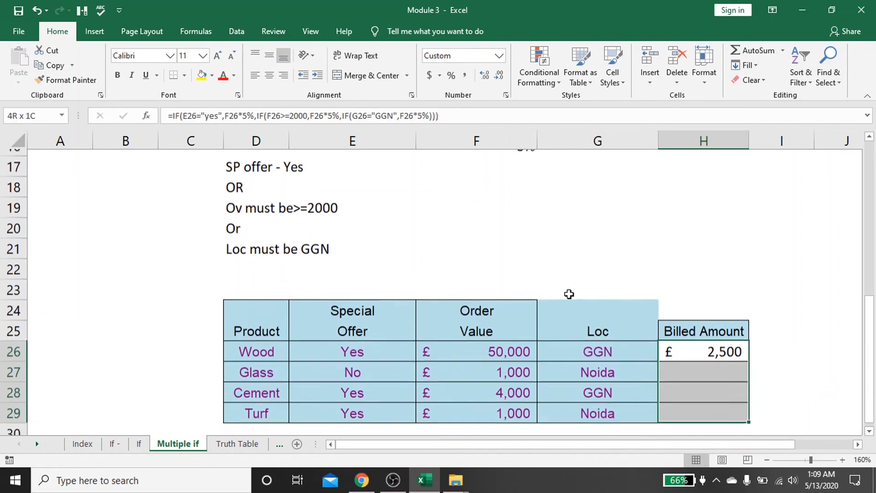
key("ctrl+d")
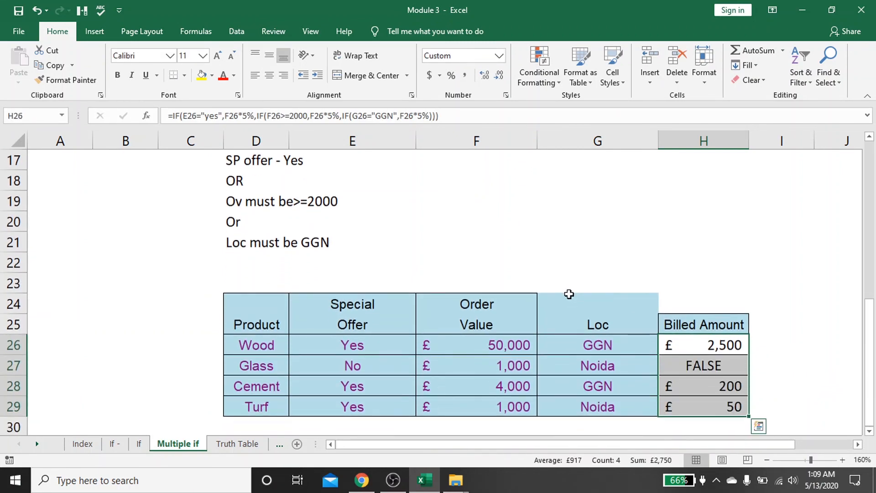
Check the Glass row's billed amount, special offer, order value and location against the OR conditions, and compare the Wood row
left_click(682, 368)
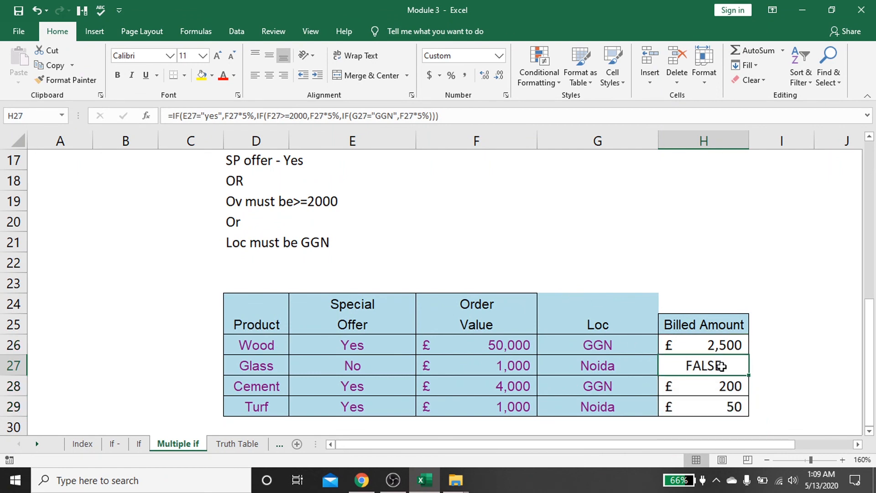
left_click(384, 368)
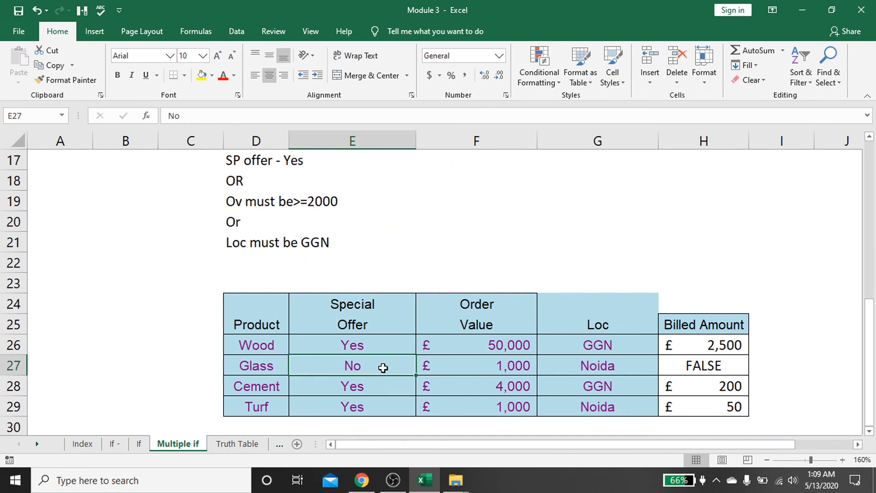
key("Right")
key("Right")
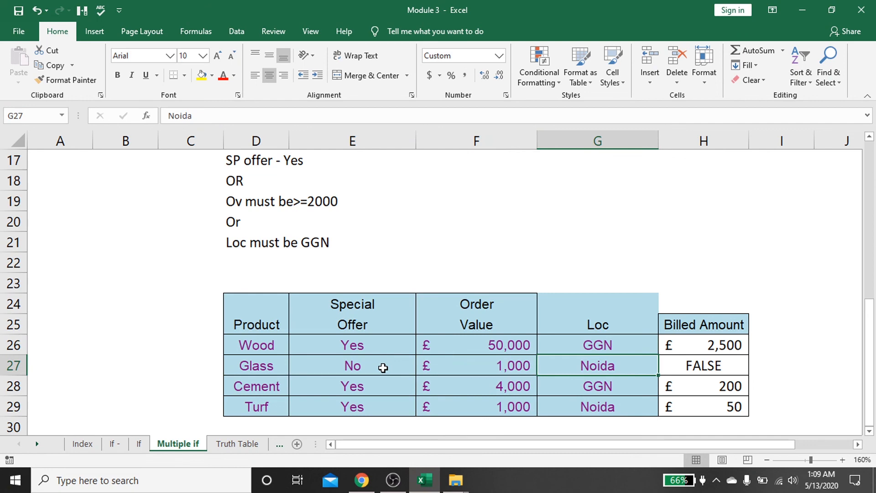
key("Up")
key("Up")
key("Left")
key("Down")
key("Left")
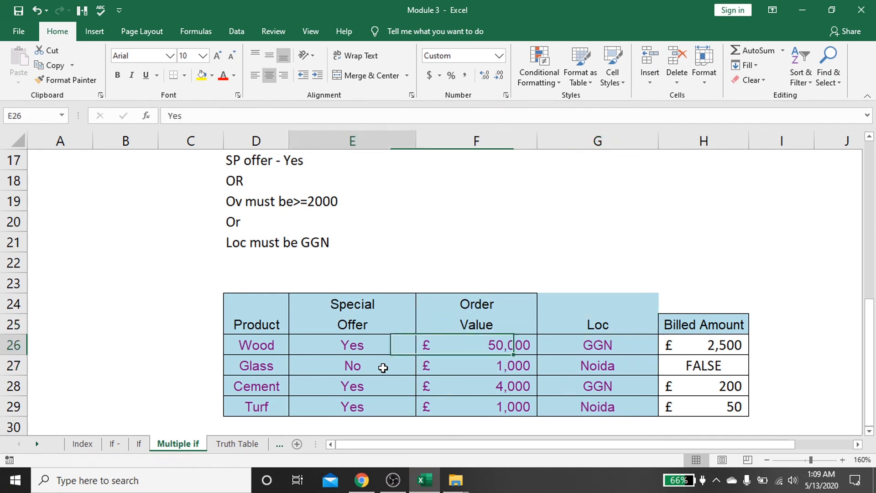
key("Right")
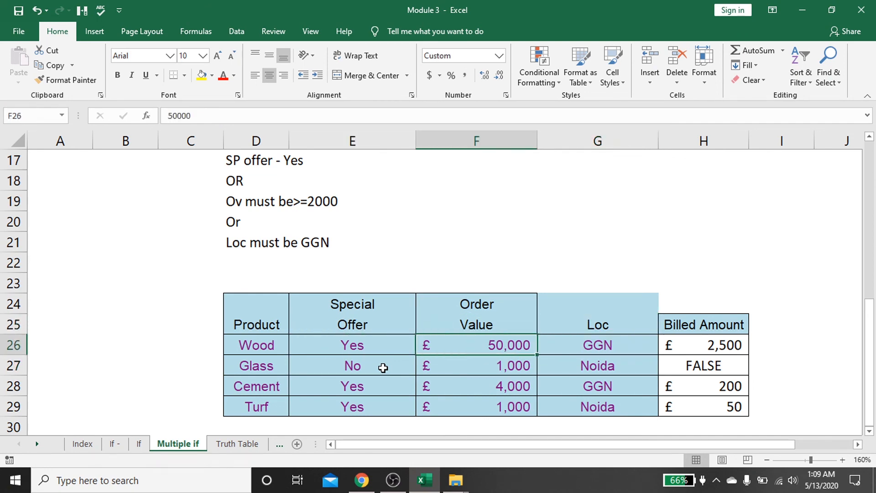
key("Right")
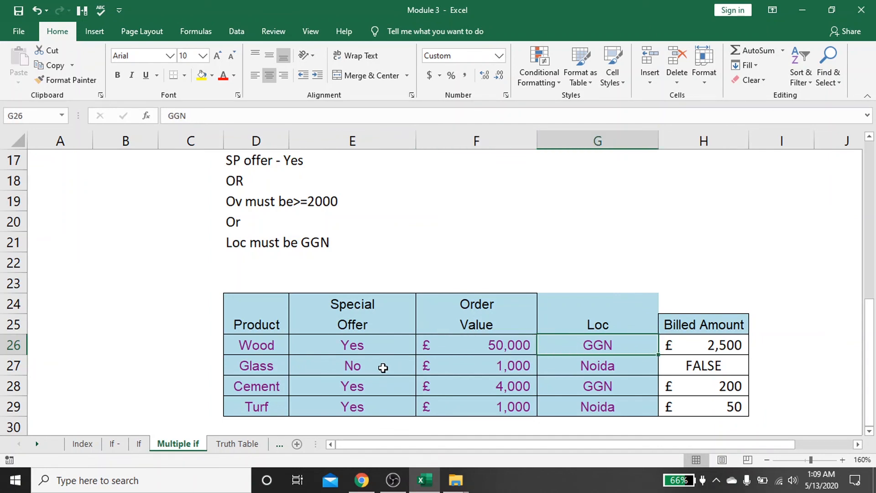
Check the Turf row's special offer, order value and location against the three OR conditions
key("Right")
key("Down")
key("Down")
key("Down")
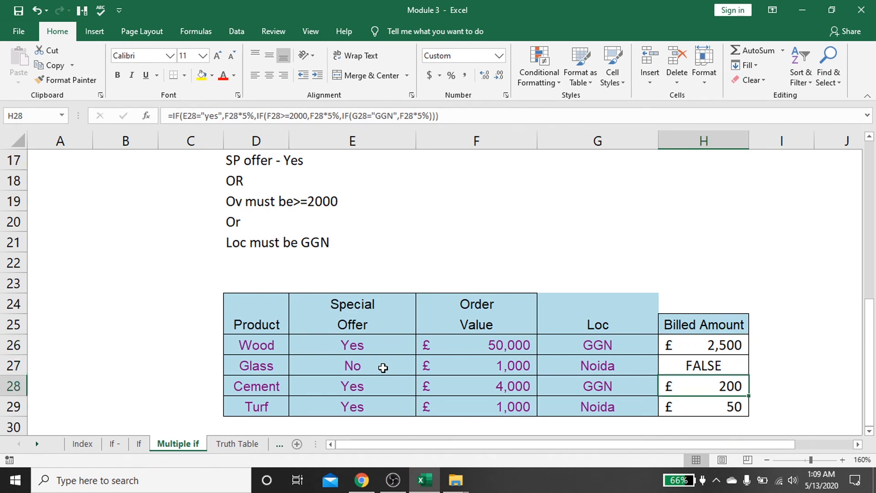
key("Left")
key("Left")
key("Left")
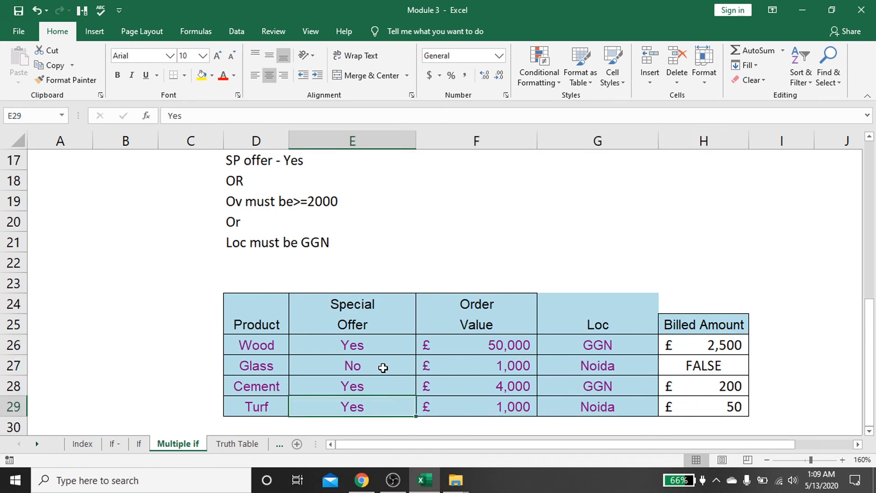
key("Right")
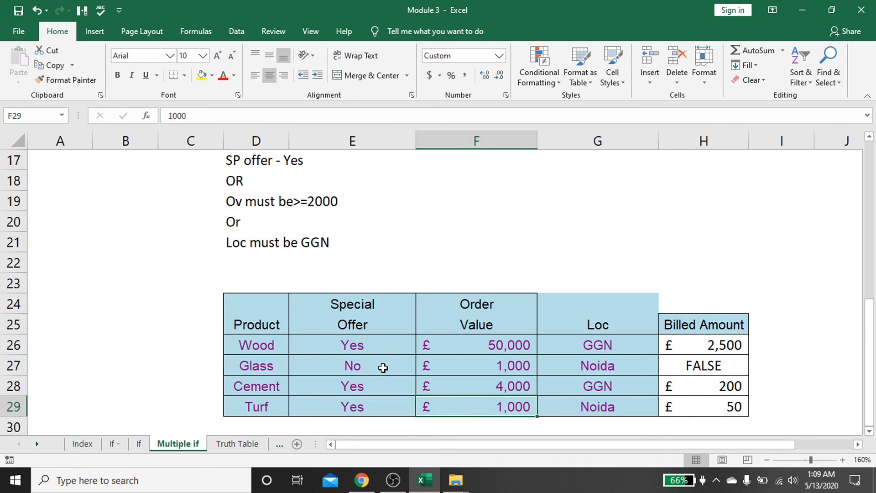
key("Right")
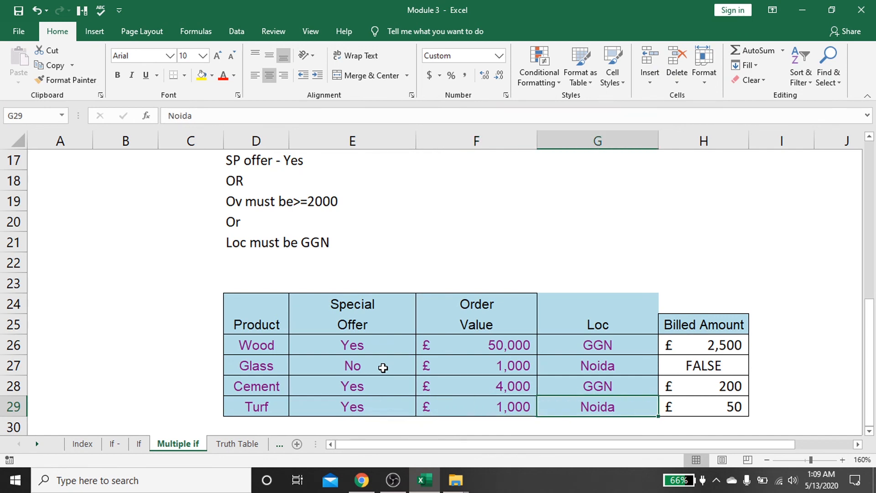
key("Left")
key("Left")
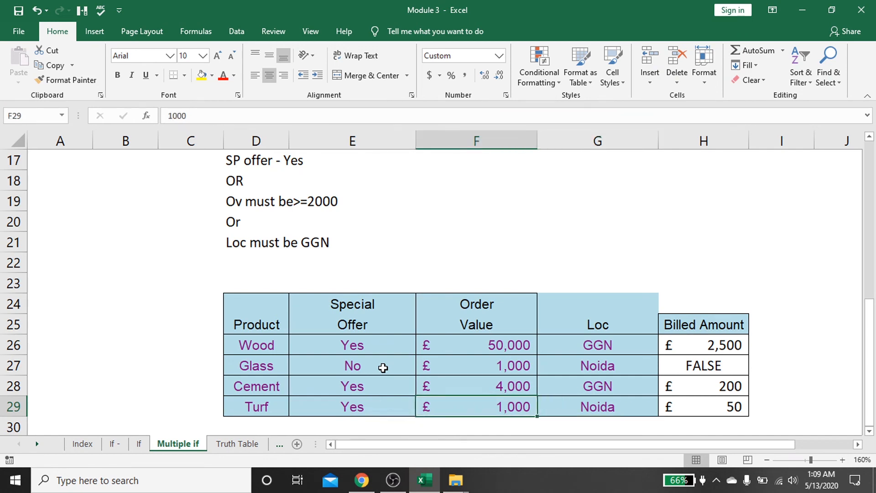
key("Right")
key("Right")
key("Right")
key("Right")
key("Left")
key("Down")
key("Down")
key("Down")
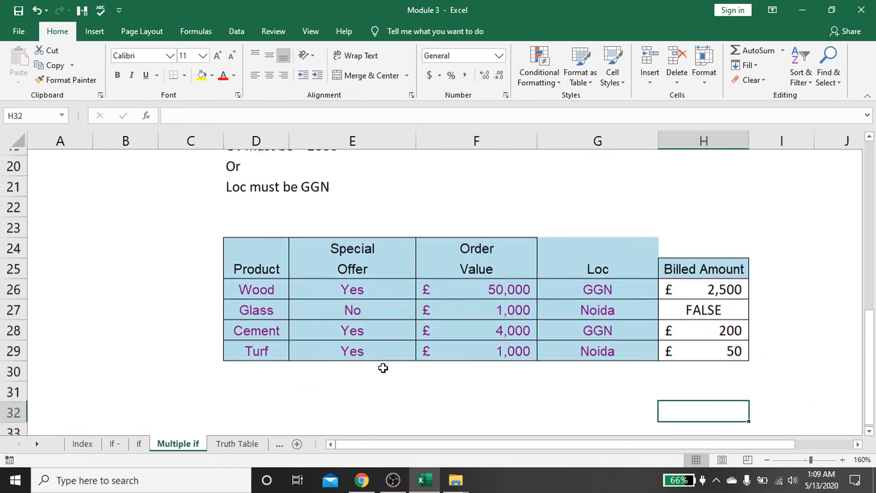
key("Up")
key("Up")
key("Up")
key("Up")
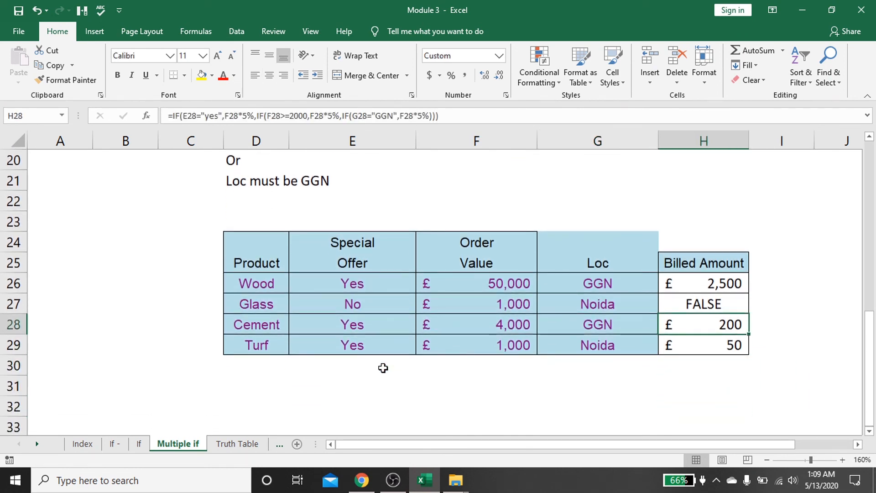
Return to the first table and review the Wood row's nested discount formula in H9
key("Up")
key("Up")
key("Up")
key("Up")
key("Up")
key("Up")
key("Up")
key("Up")
key("Up")
key("Up")
key("Up")
key("Up")
key("Up")
key("Up")
key("Up")
key("Up")
key("Up")
key("Up")
key("Up")
key("Up")
key("Up")
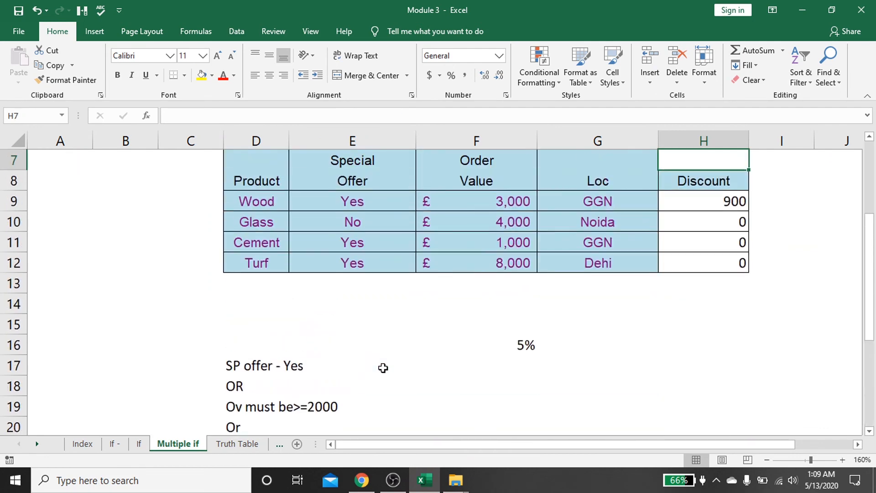
key("Down")
key("Down")
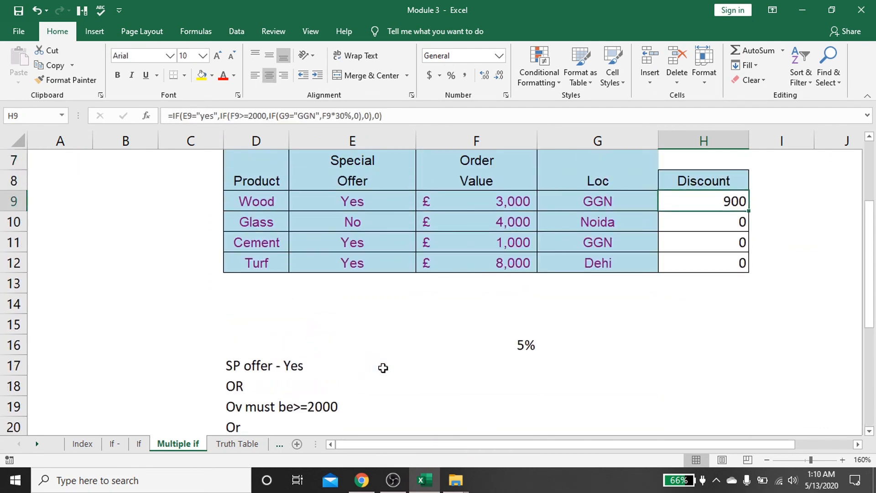